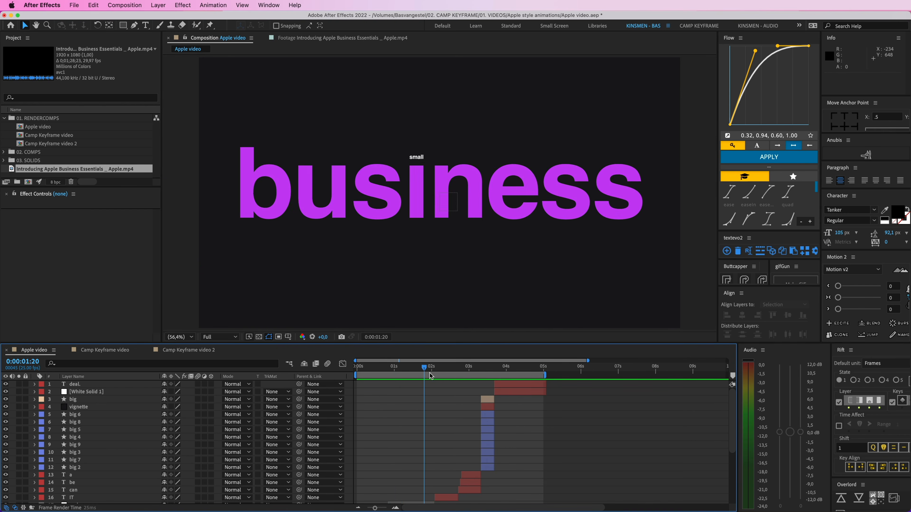
Step: Fit the composition viewer to the available space for both Camp Keyframe video 2 and Camp Keyframe video
{"action": "left_click", "coordinate": [115, 353]}
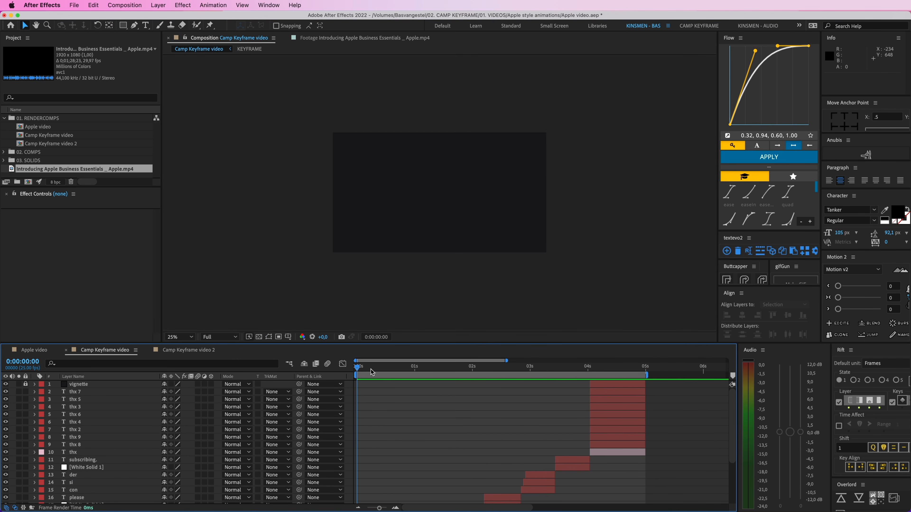
{"action": "left_click", "coordinate": [191, 350]}
{"action": "left_click", "coordinate": [180, 337]}
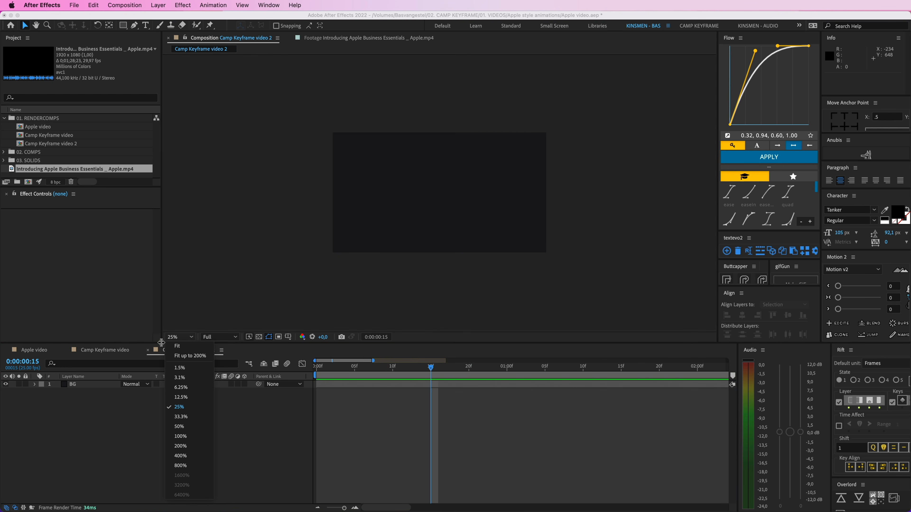
{"action": "left_click", "coordinate": [170, 346]}
{"action": "left_click", "coordinate": [128, 351]}
{"action": "left_click", "coordinate": [170, 339]}
{"action": "left_click", "coordinate": [171, 347]}
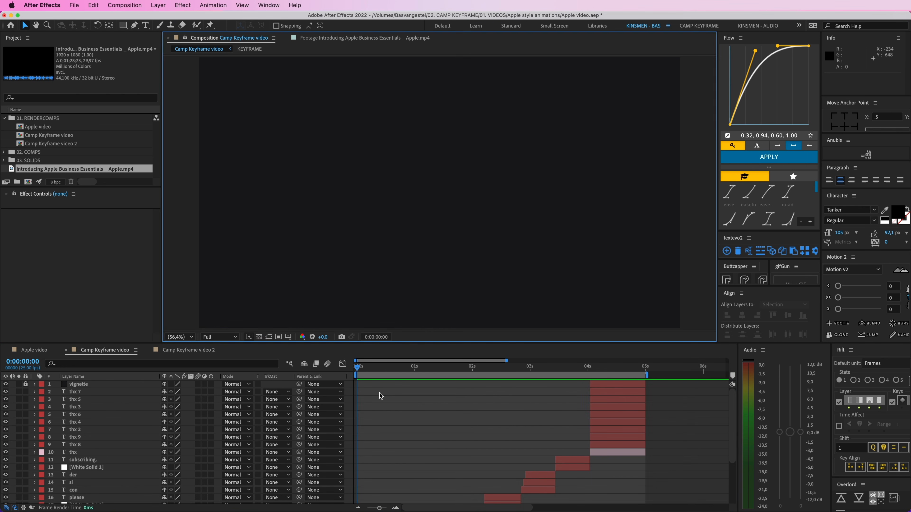
Step: Play the finished Camp Keyframe video animation and scrub back to its opening words
{"action": "key", "text": "space"}
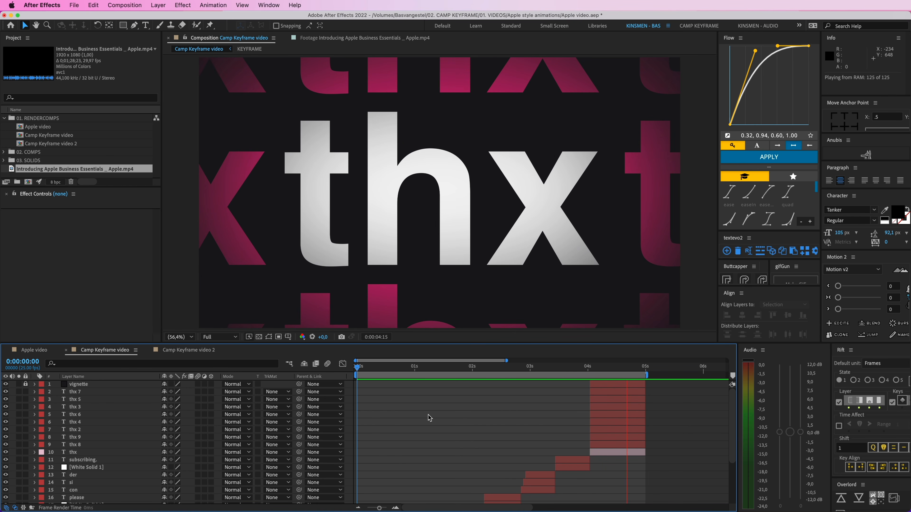
{"action": "key", "text": "space"}
{"action": "left_click_drag", "start_coordinate": [615, 371], "coordinate": [390, 373]}
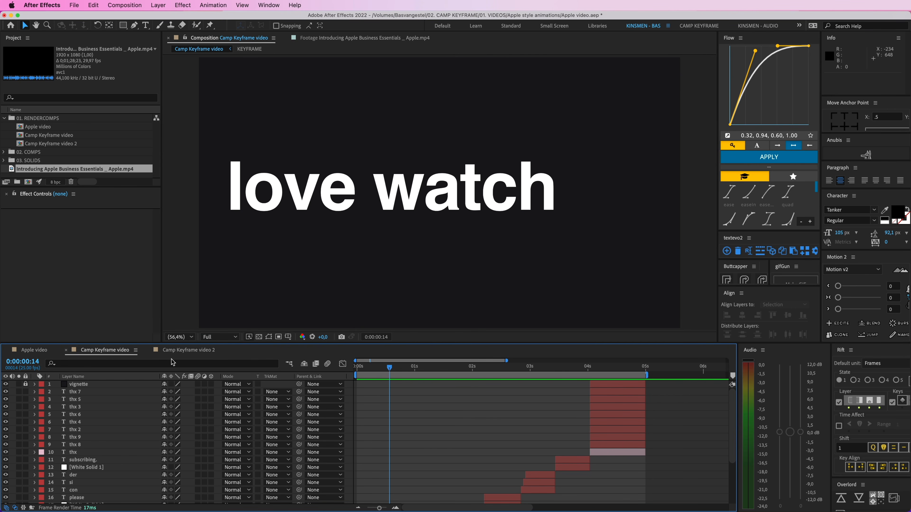
Step: Lock the BG layer in Camp Keyframe video 2 and place the playhead at frame 3
{"action": "left_click", "coordinate": [193, 350]}
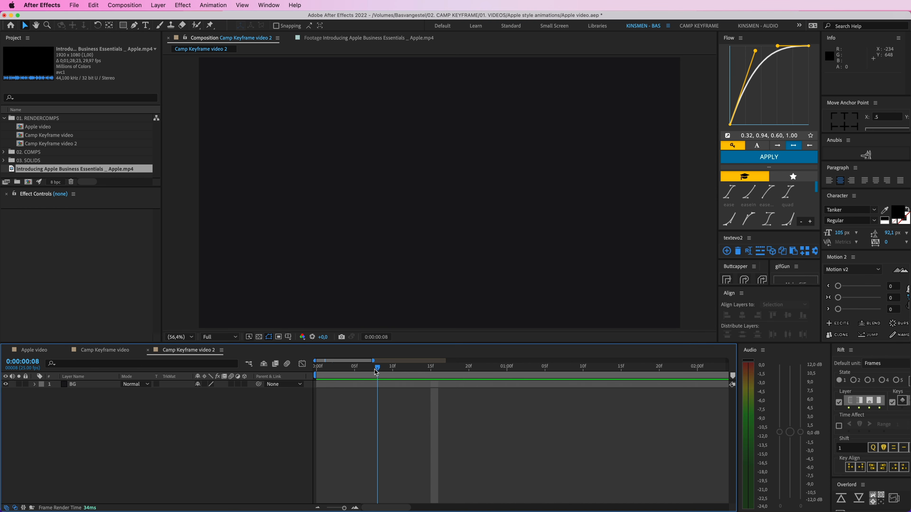
{"action": "left_click_drag", "start_coordinate": [374, 370], "coordinate": [339, 371]}
{"action": "left_click", "coordinate": [94, 384]}
{"action": "left_click", "coordinate": [38, 394]}
{"action": "left_click", "coordinate": [26, 384]}
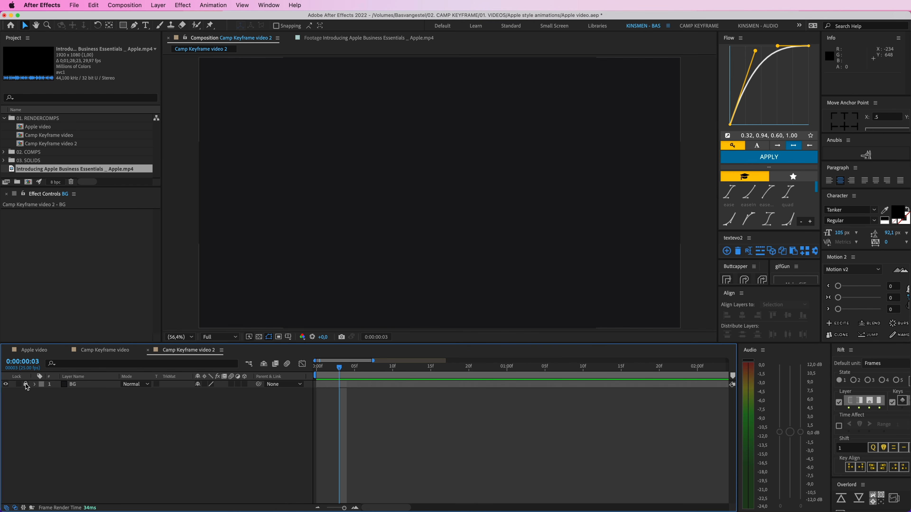
Step: Check the font settings of the "When you" text layer in Camp Keyframe video
{"action": "left_click", "coordinate": [105, 350]}
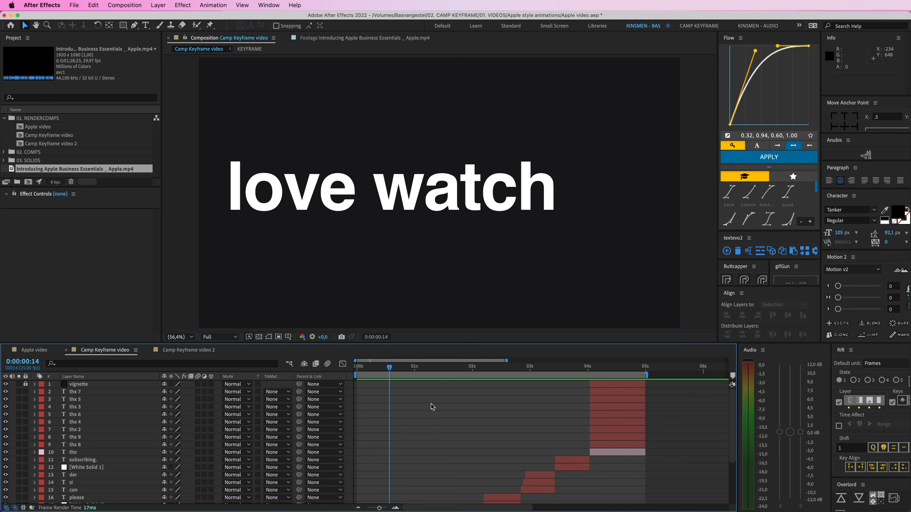
{"action": "scroll", "coordinate": [431, 404], "scroll_direction": "down", "scroll_amount": 5}
{"action": "left_click_drag", "start_coordinate": [380, 367], "coordinate": [362, 372]}
{"action": "double_click", "coordinate": [370, 492]}
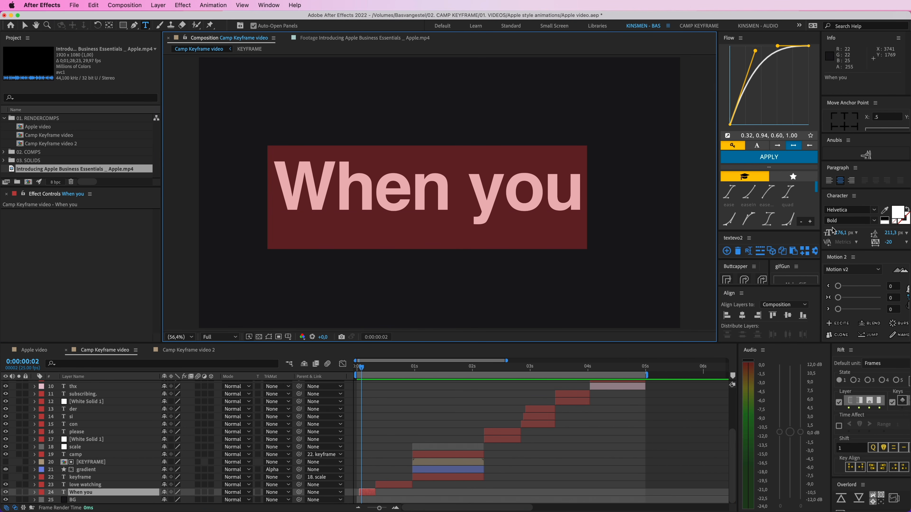
{"action": "key", "text": "Escape"}
Step: Create a text layer reading "When you" in Camp Keyframe video 2
{"action": "left_click", "coordinate": [185, 350]}
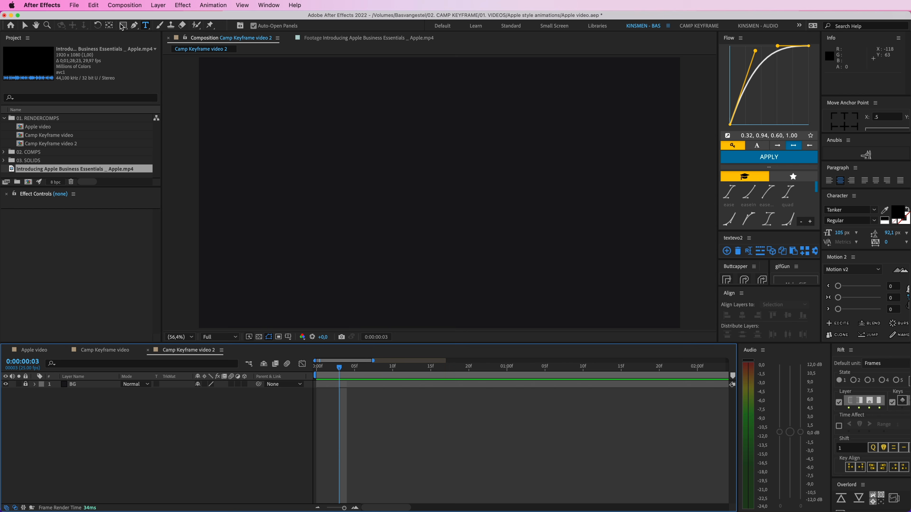
{"action": "left_click", "coordinate": [362, 179]}
{"action": "type", "text": "When"}
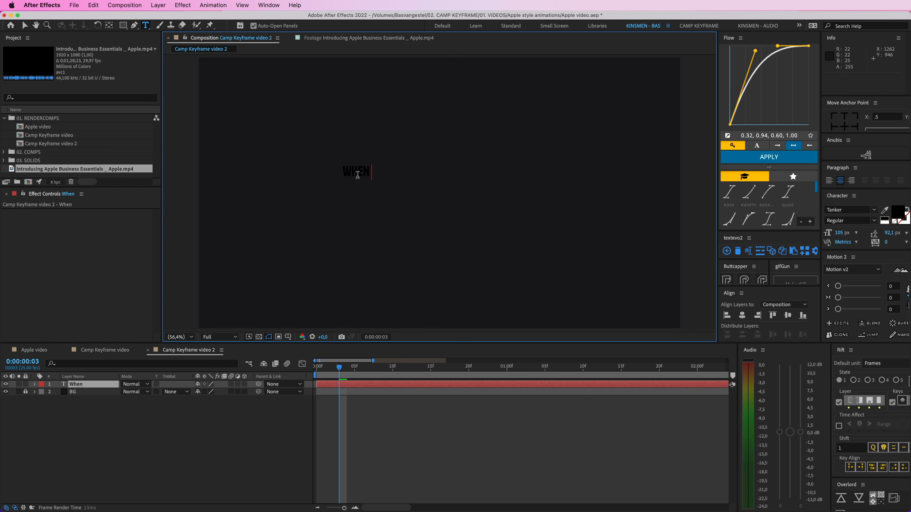
{"action": "type", "text": " you"}
{"action": "left_click", "coordinate": [25, 25]}
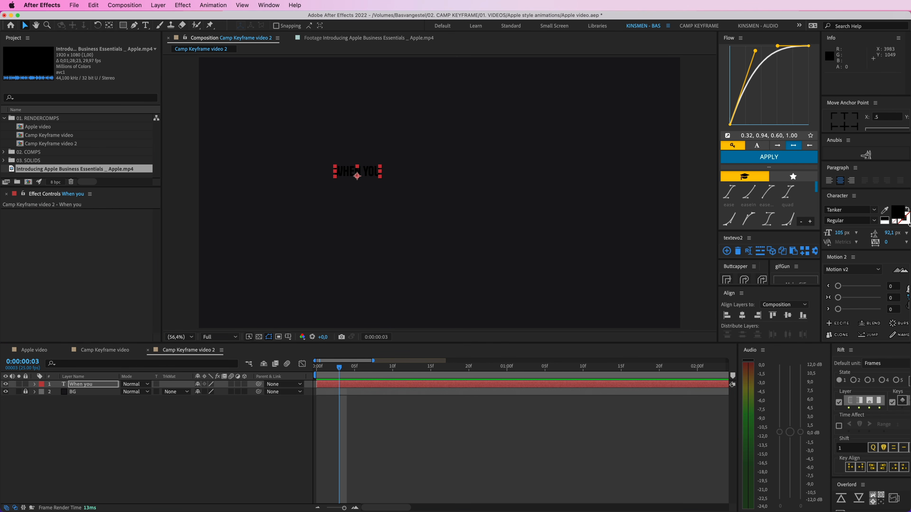
Step: Set the "When you" text color to white (FFFFFF) and its font to Helvetica Bold
{"action": "left_click", "coordinate": [898, 212]}
{"action": "type", "text": "ffffff"}
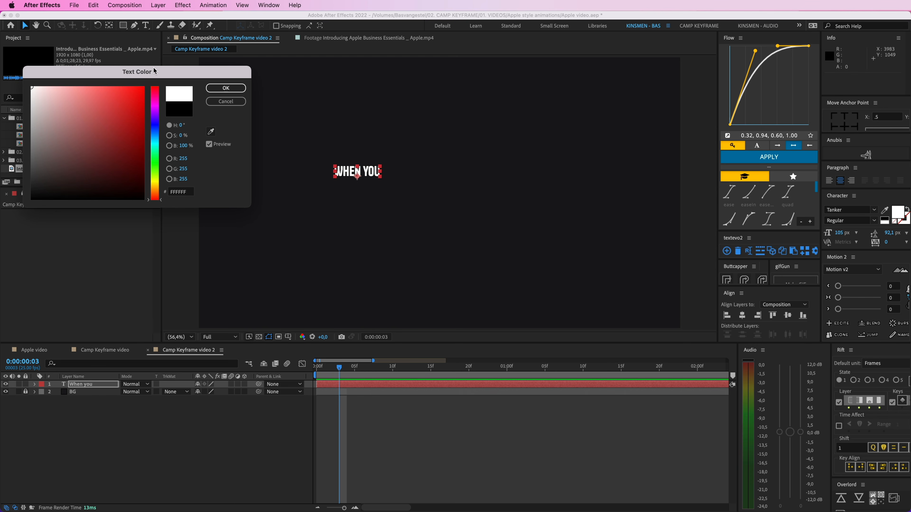
{"action": "key", "text": "Return"}
{"action": "left_click", "coordinate": [859, 210]}
{"action": "type", "text": "helvt"}
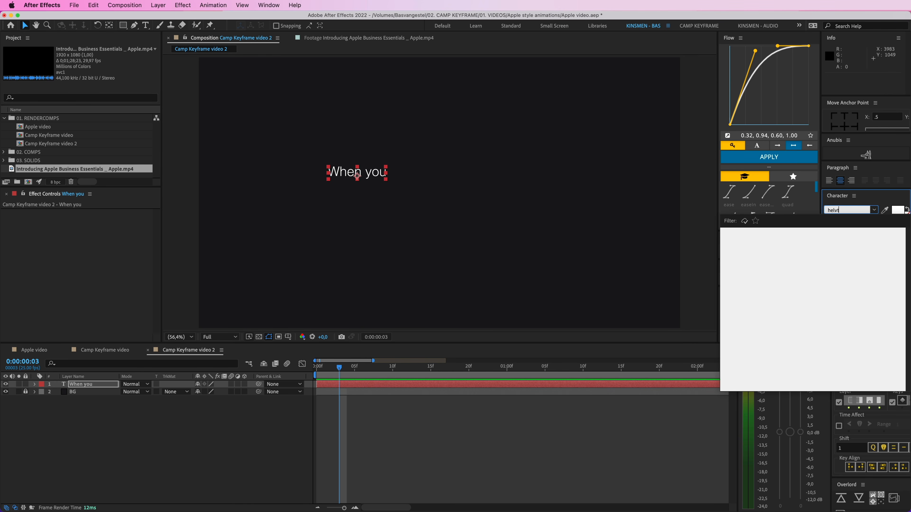
{"action": "key", "text": "BackSpace"}
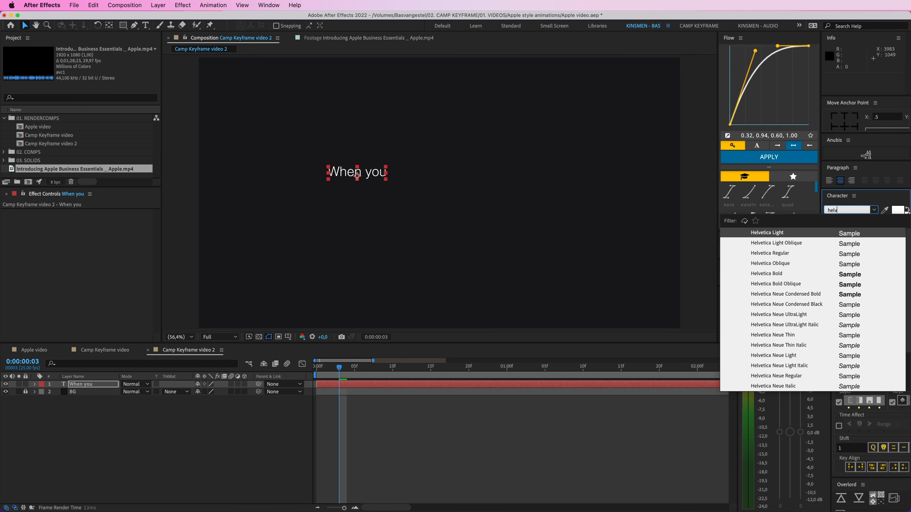
{"action": "left_click", "coordinate": [785, 273]}
Step: Scale "When you" up to most of the frame's width and center it horizontally and vertically in the composition
{"action": "left_click_drag", "start_coordinate": [388, 179], "coordinate": [532, 216]}
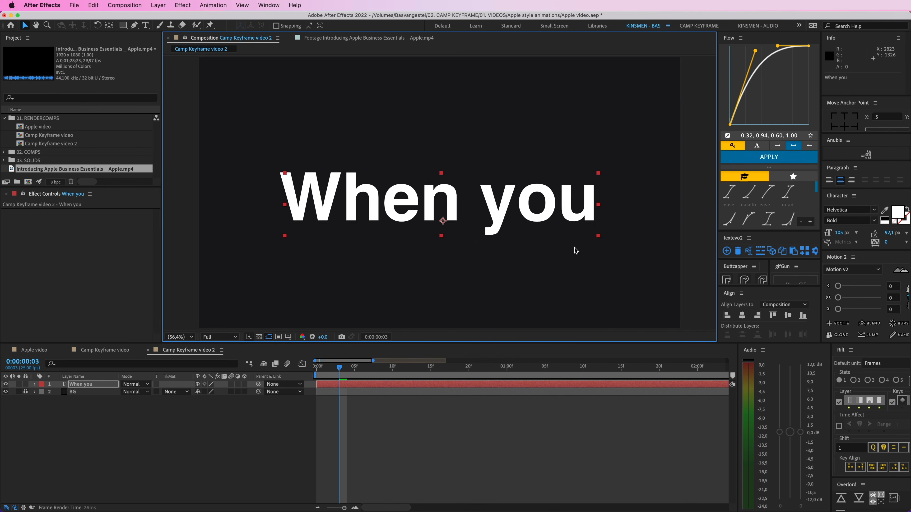
{"action": "left_click_drag", "start_coordinate": [598, 236], "coordinate": [601, 240]}
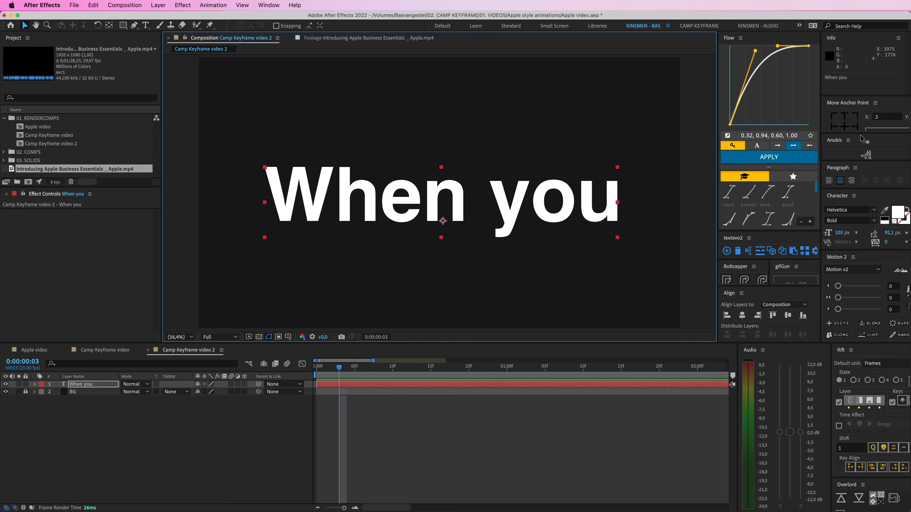
{"action": "left_click", "coordinate": [742, 315]}
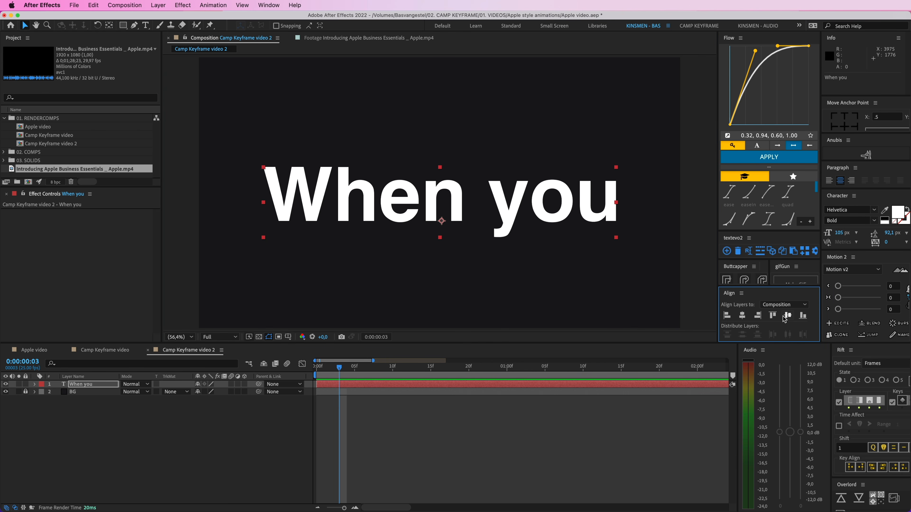
{"action": "left_click", "coordinate": [788, 316]}
{"action": "left_click", "coordinate": [573, 442]}
Step: Compare the text with the one in Camp Keyframe video, scale it down slightly and center it again in the composition
{"action": "left_click", "coordinate": [121, 350]}
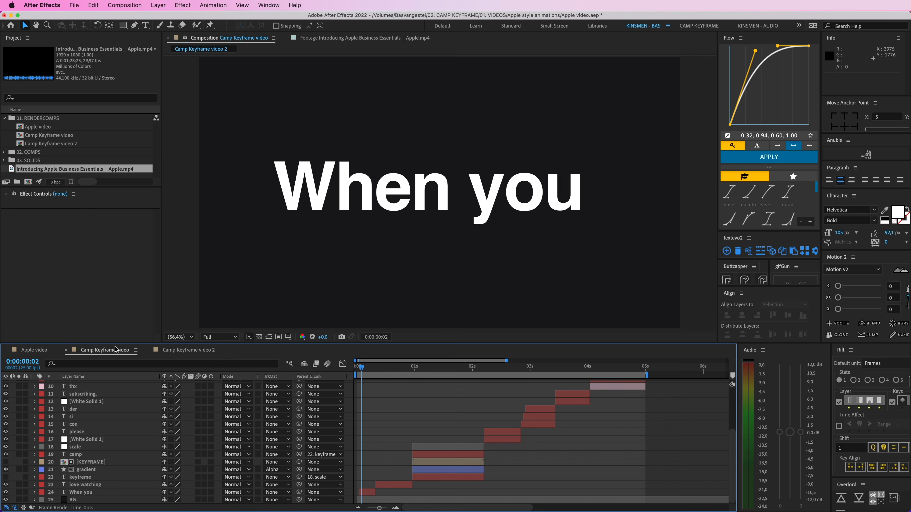
{"action": "left_click", "coordinate": [197, 353]}
{"action": "left_click", "coordinate": [613, 200]}
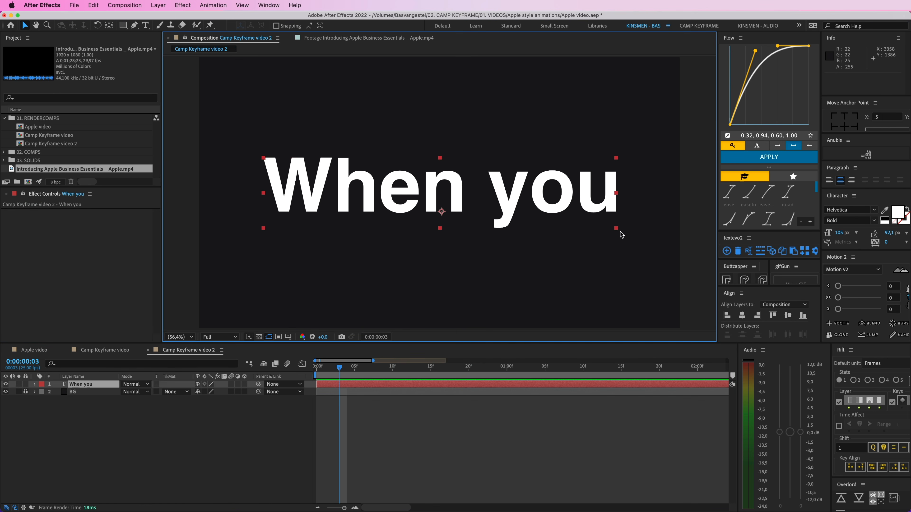
{"action": "left_click_drag", "start_coordinate": [604, 228], "coordinate": [603, 228]}
{"action": "left_click", "coordinate": [496, 431]}
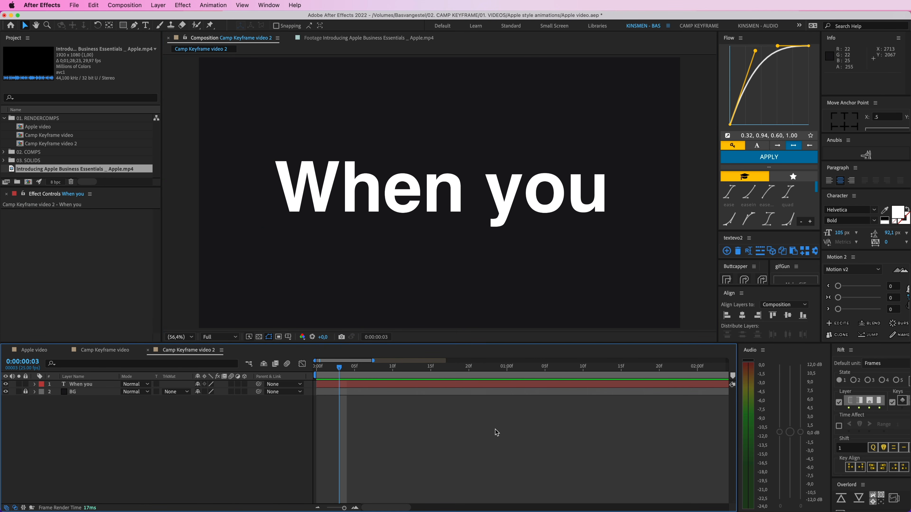
{"action": "left_click", "coordinate": [475, 385]}
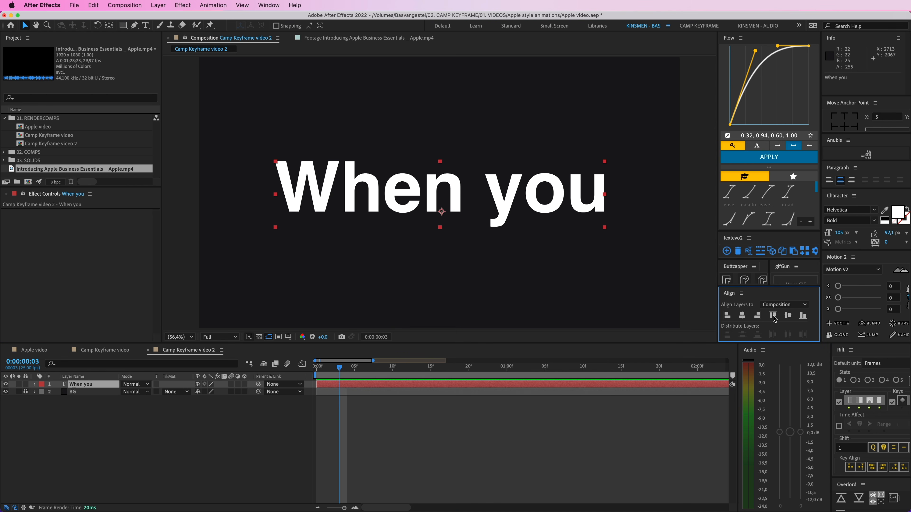
{"action": "left_click", "coordinate": [551, 420]}
{"action": "left_click", "coordinate": [489, 216]}
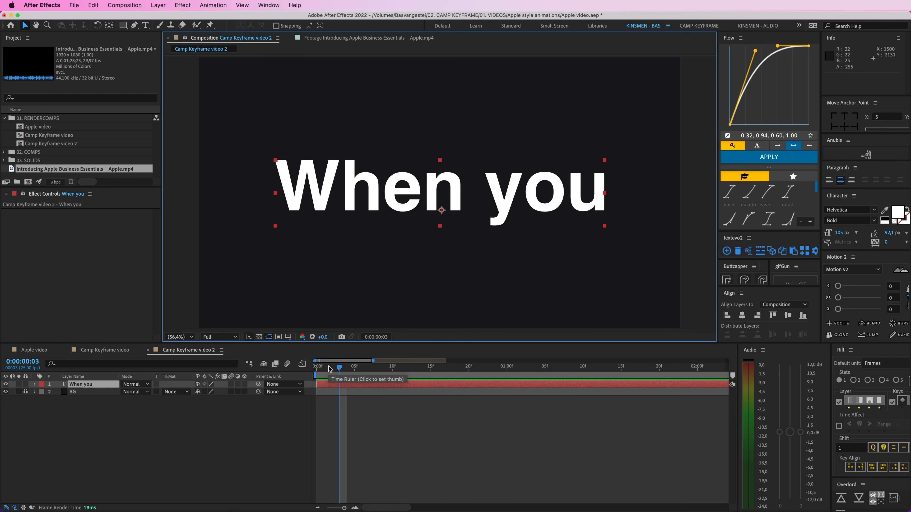
Step: Keyframe the text's Position to slide right from X 1672,8 at frame 3 to 1935,3 at frame 13, trimming the layer's start to frame 3
{"action": "key", "text": "p"}
{"action": "left_click", "coordinate": [57, 392]}
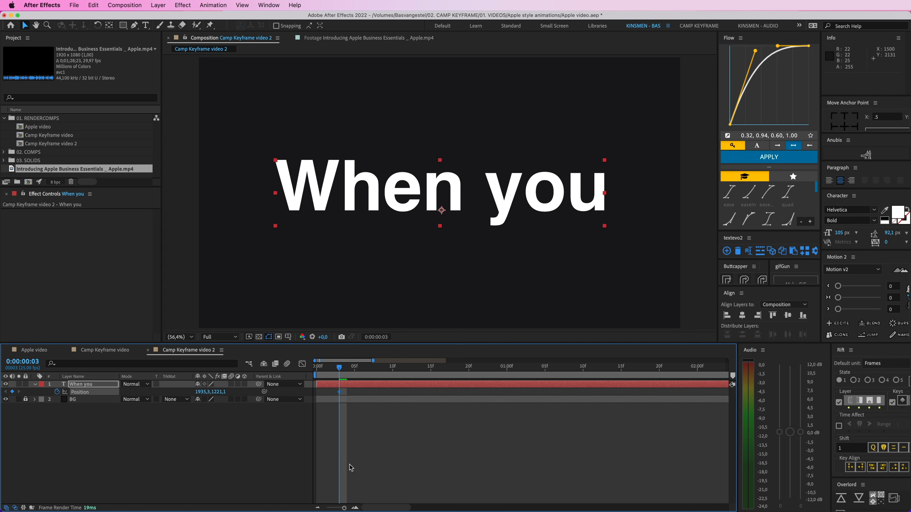
{"action": "left_click", "coordinate": [355, 508]}
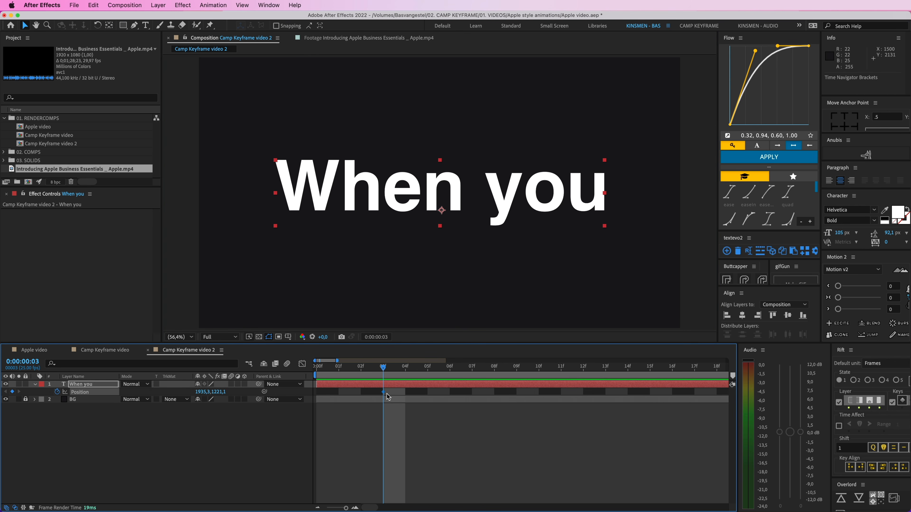
{"action": "left_click_drag", "start_coordinate": [383, 392], "coordinate": [605, 392]}
{"action": "left_click", "coordinate": [317, 508]}
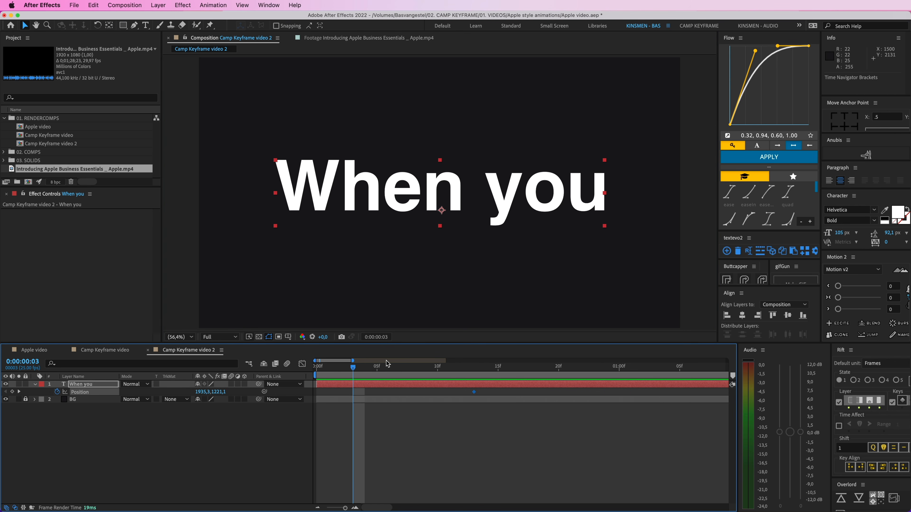
{"action": "left_click_drag", "start_coordinate": [509, 212], "coordinate": [476, 211]}
{"action": "left_click_drag", "start_coordinate": [316, 384], "coordinate": [481, 397]}
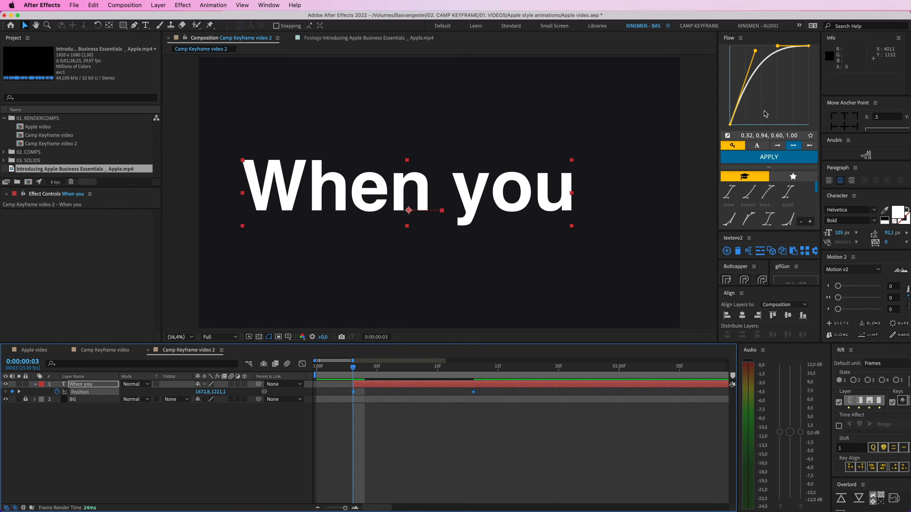
Step: Apply Easy Ease to the "When you" layer's Position keyframes
{"action": "right_click", "coordinate": [353, 394]}
{"action": "mouse_move", "coordinate": [411, 503]}
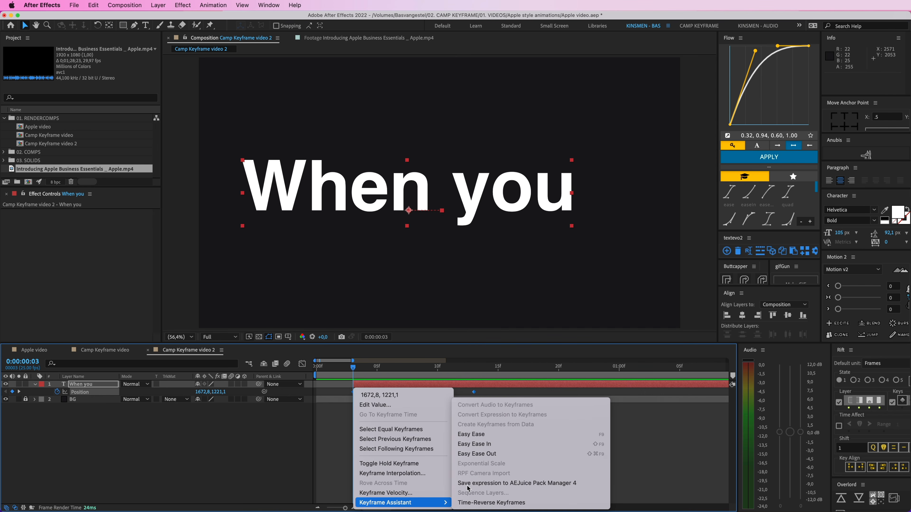
{"action": "left_click", "coordinate": [488, 433]}
Step: Show the Position speed graph and apply the Flow curve 0.32, 0.94, 0.60, 1.00 to both keyframes
{"action": "left_click", "coordinate": [302, 364]}
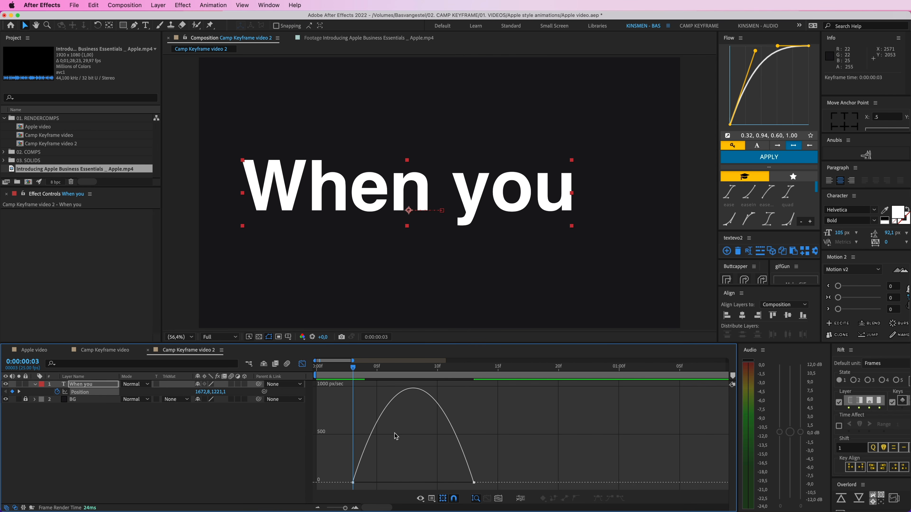
{"action": "left_click", "coordinate": [352, 482]}
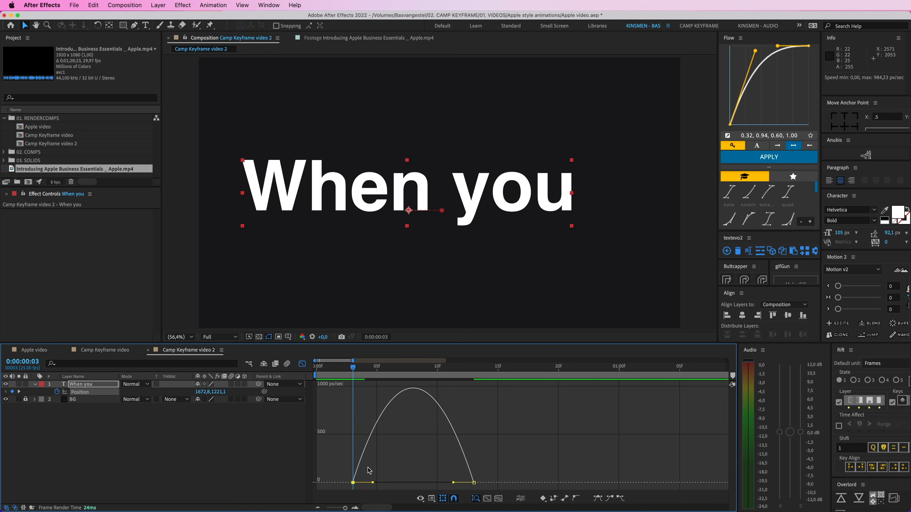
{"action": "left_click_drag", "start_coordinate": [324, 449], "coordinate": [520, 496]}
{"action": "left_click", "coordinate": [767, 158]}
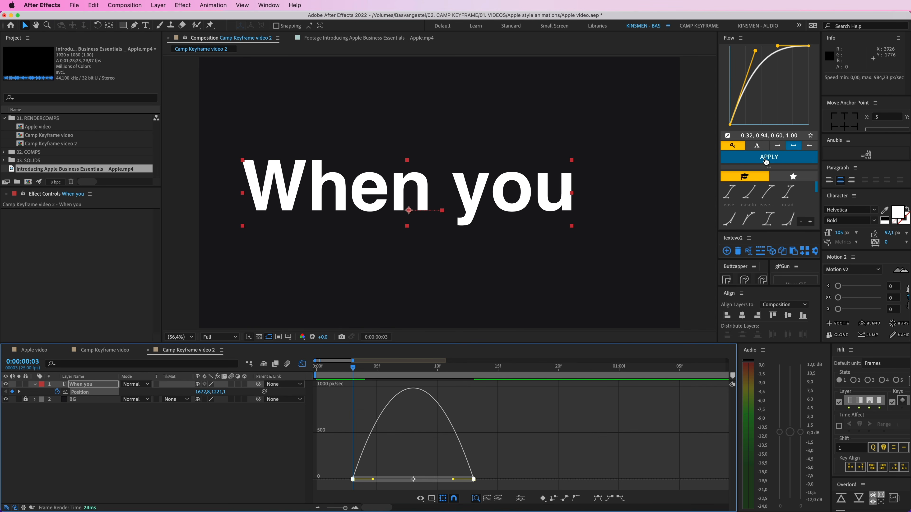
Step: Preview the eased text slide from the start and switch the graph back to the layer bars
{"action": "left_click", "coordinate": [327, 400]}
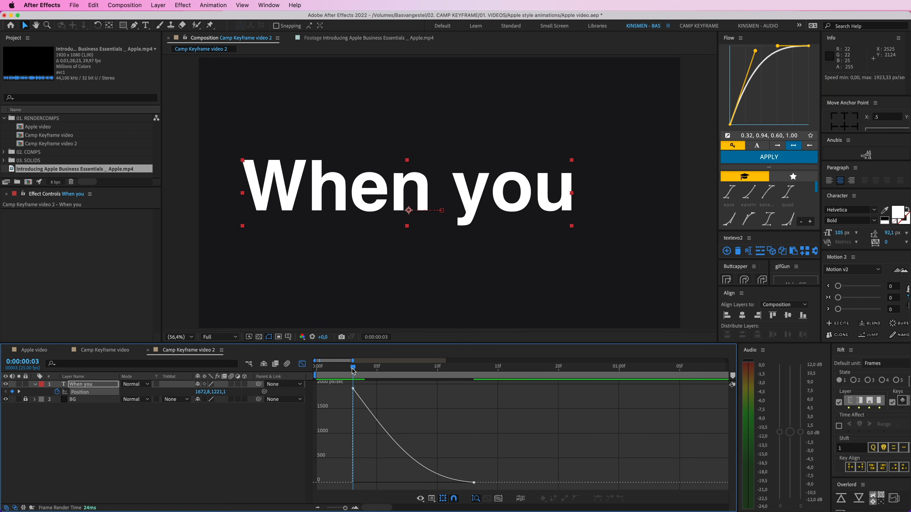
{"action": "key", "text": "space"}
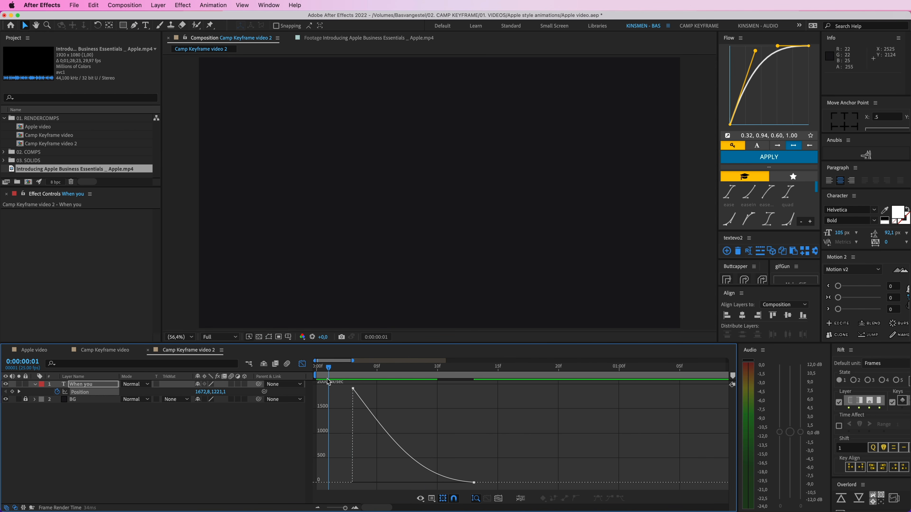
{"action": "key", "text": "space"}
{"action": "key", "text": "shift+F3"}
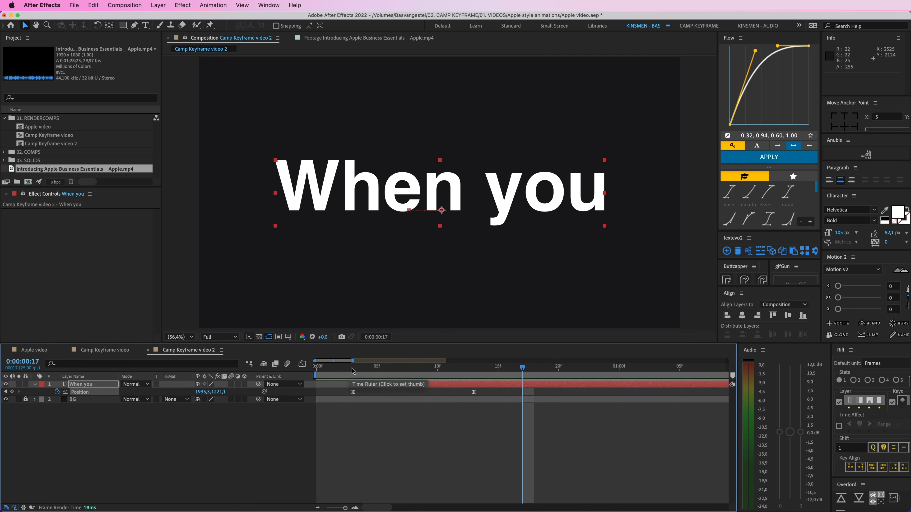
{"action": "key", "text": "Home"}
{"action": "key", "text": "space"}
{"action": "key", "text": "space"}
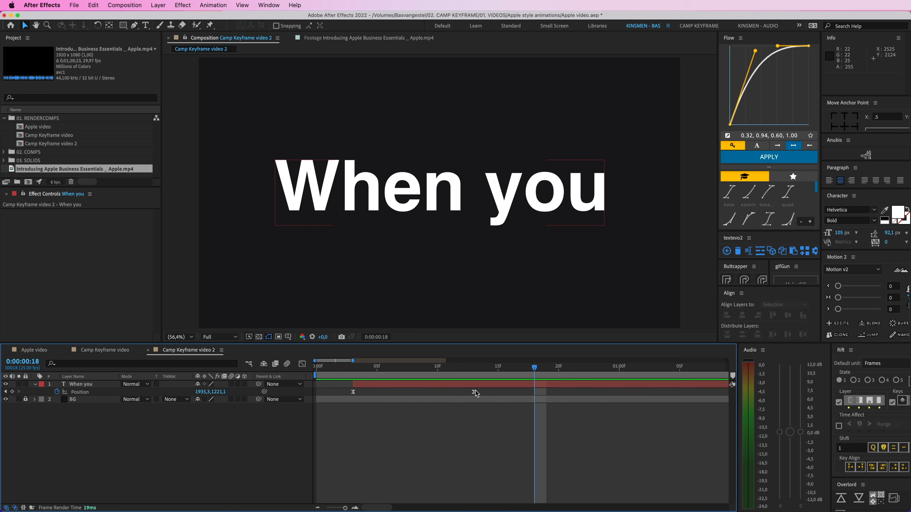
Step: Move the ending Position keyframe of "When you" to frame 10 and select both Position keyframes
{"action": "left_click", "coordinate": [473, 392]}
{"action": "left_click_drag", "start_coordinate": [469, 392], "coordinate": [348, 391]}
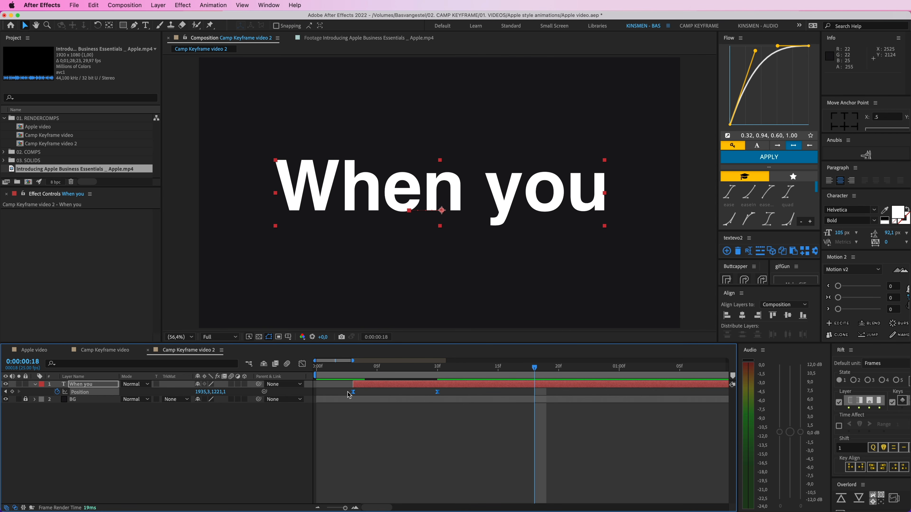
Step: Apply the Flow curve 0.32, 0.94, 0.60, 1.00 to the retimed Position keyframes and preview the slide
{"action": "left_click", "coordinate": [768, 158]}
{"action": "left_click", "coordinate": [365, 394]}
{"action": "key", "text": "space"}
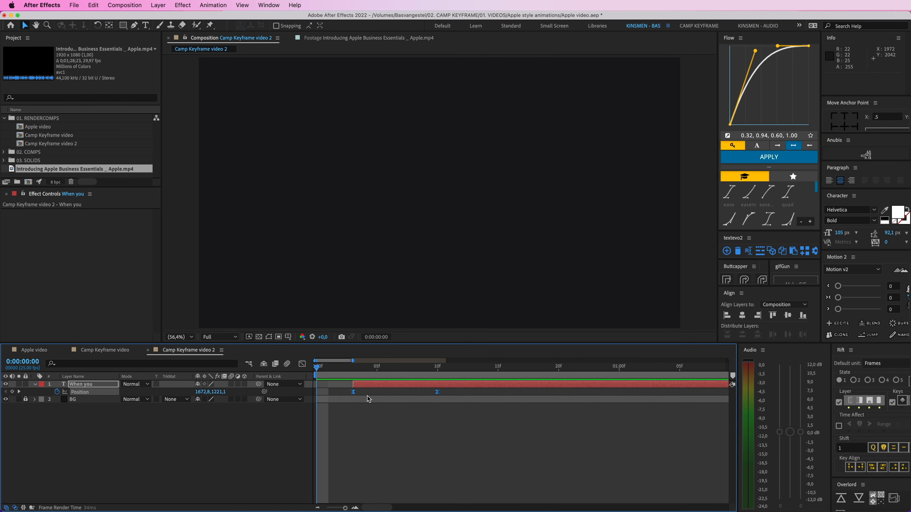
Step: Examine how the opening text changes in the finished Camp Keyframe video composition, and return to Camp Keyframe video 2
{"action": "left_click", "coordinate": [120, 350]}
{"action": "left_click_drag", "start_coordinate": [362, 367], "coordinate": [353, 393]}
{"action": "left_click", "coordinate": [188, 350]}
Step: Duplicate the "When you" layer and remove the Position animation from the copy
{"action": "left_click", "coordinate": [408, 385]}
{"action": "key", "text": "super+d"}
{"action": "key", "text": "u"}
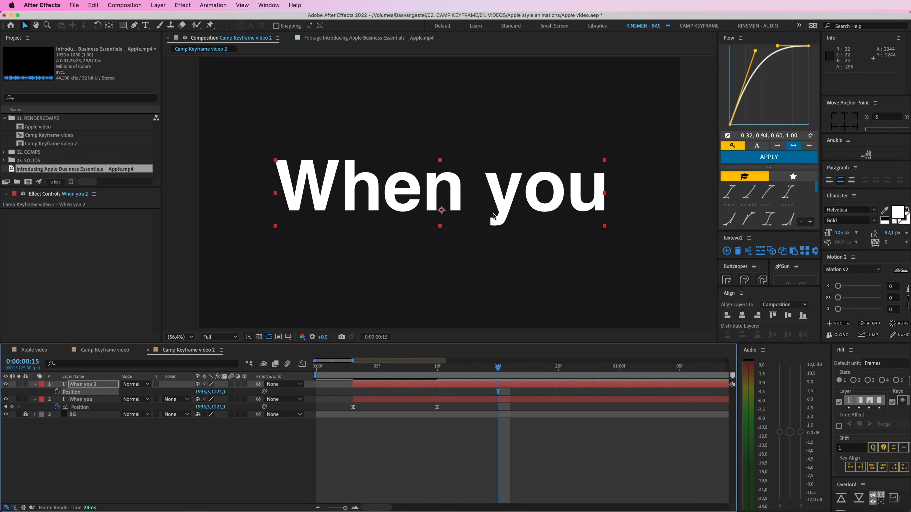
Step: Trim "When you" to end at frame 10 and trim the start of the copy so it follows directly after
{"action": "left_click", "coordinate": [447, 369]}
{"action": "left_click", "coordinate": [447, 398]}
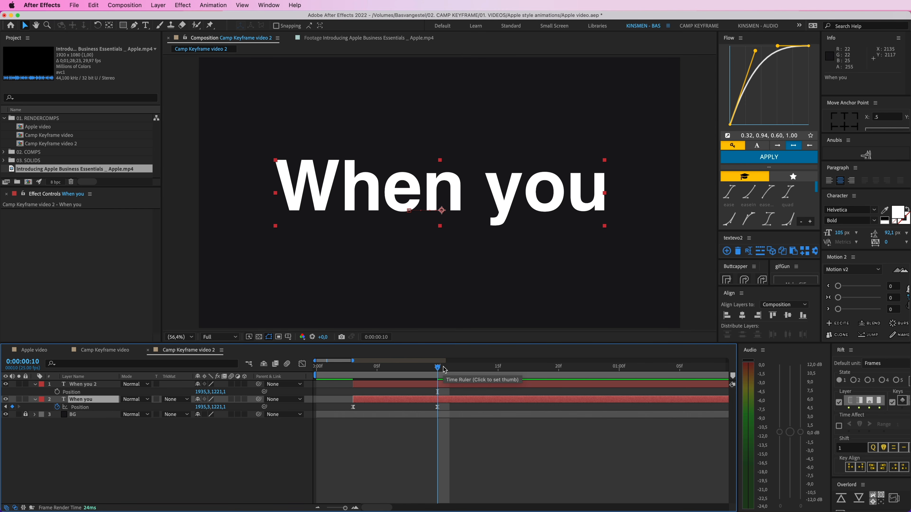
{"action": "key", "text": "alt+bracketright"}
{"action": "key", "text": "super+Up"}
{"action": "left_click", "coordinate": [466, 369]}
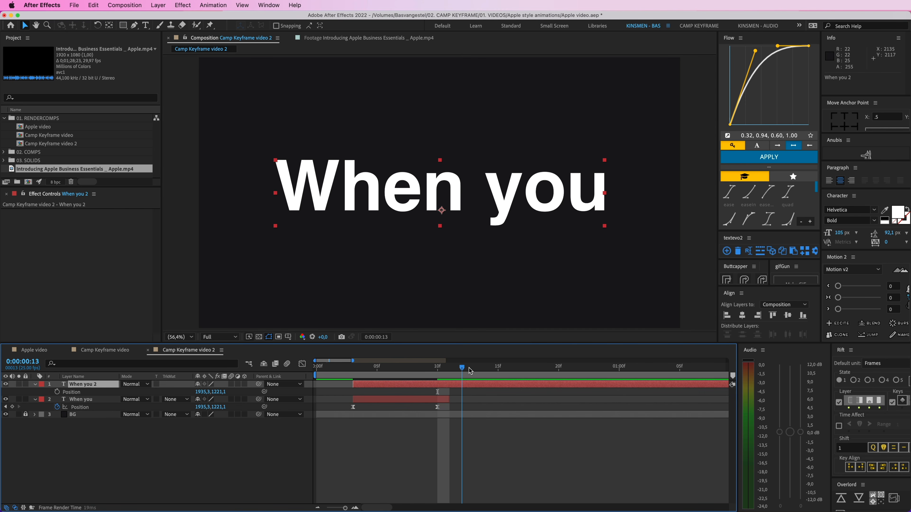
{"action": "key", "text": "alt+bracketleft"}
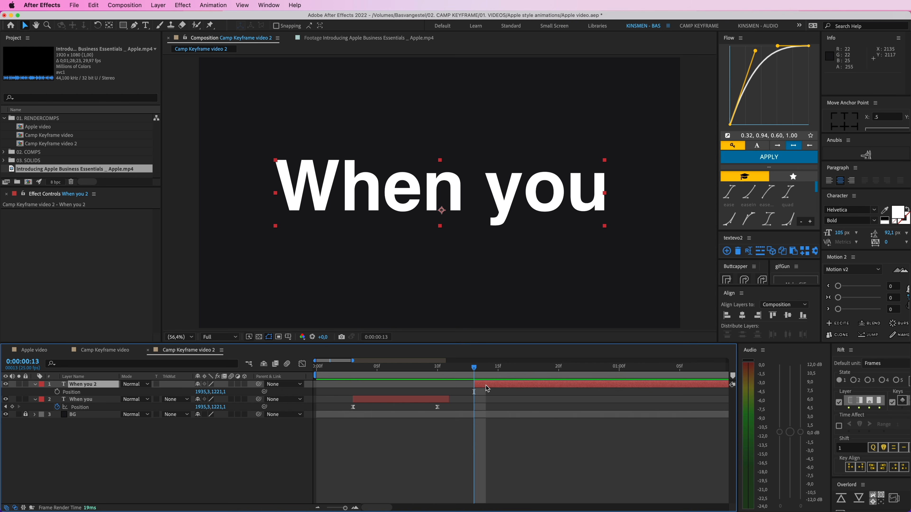
Step: Change the duplicated layer's text to "love watching"
{"action": "double_click", "coordinate": [486, 201]}
{"action": "type", "text": "l"}
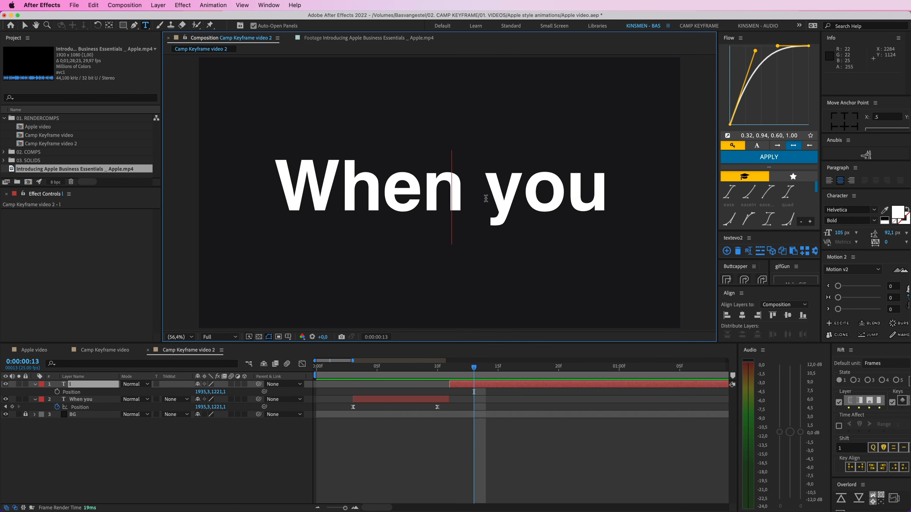
{"action": "type", "text": "ove watching"}
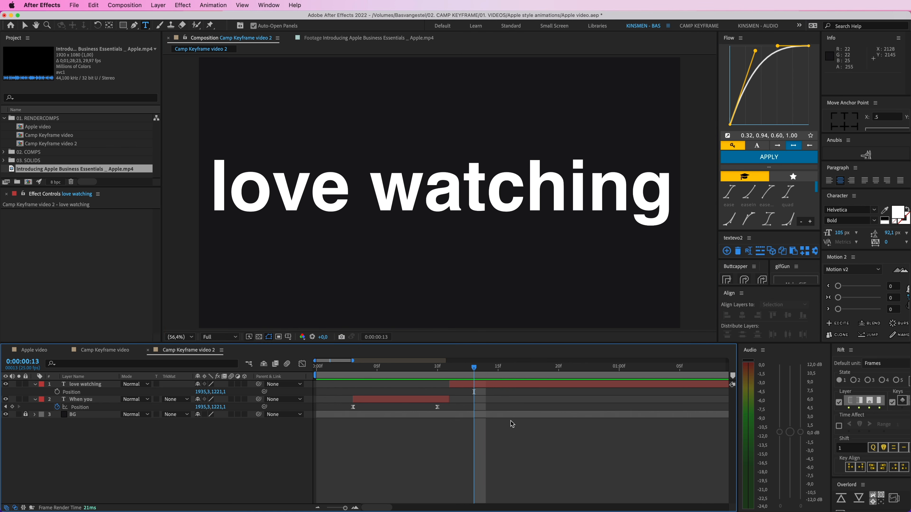
{"action": "key", "text": "Escape"}
{"action": "key", "text": "v"}
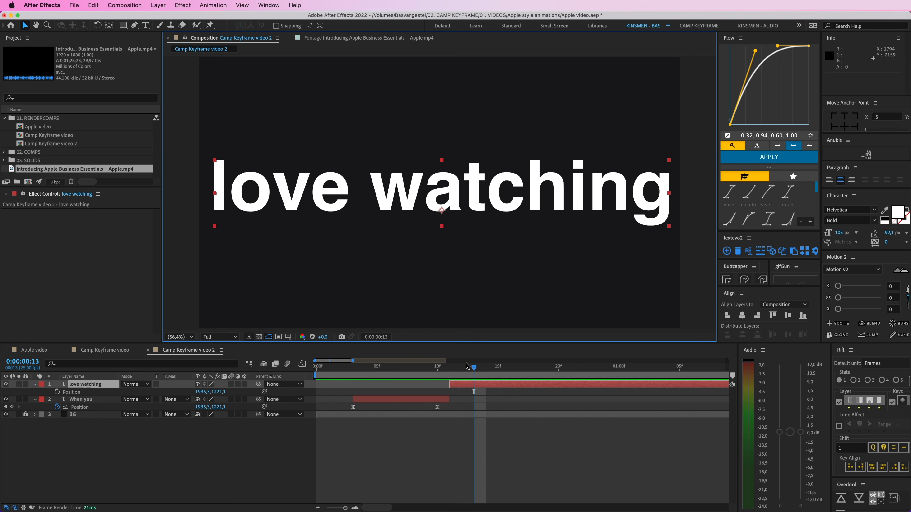
Step: Parent "love watching" to "When you" and scale "When you" down slightly so both texts shrink together
{"action": "left_click_drag", "start_coordinate": [469, 367], "coordinate": [426, 374]}
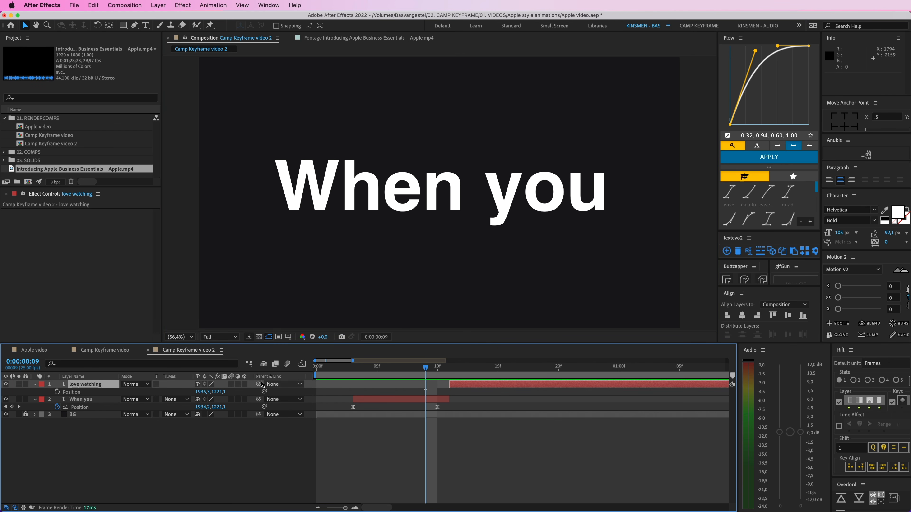
{"action": "left_click_drag", "start_coordinate": [260, 386], "coordinate": [83, 399]}
{"action": "left_click", "coordinate": [602, 213]}
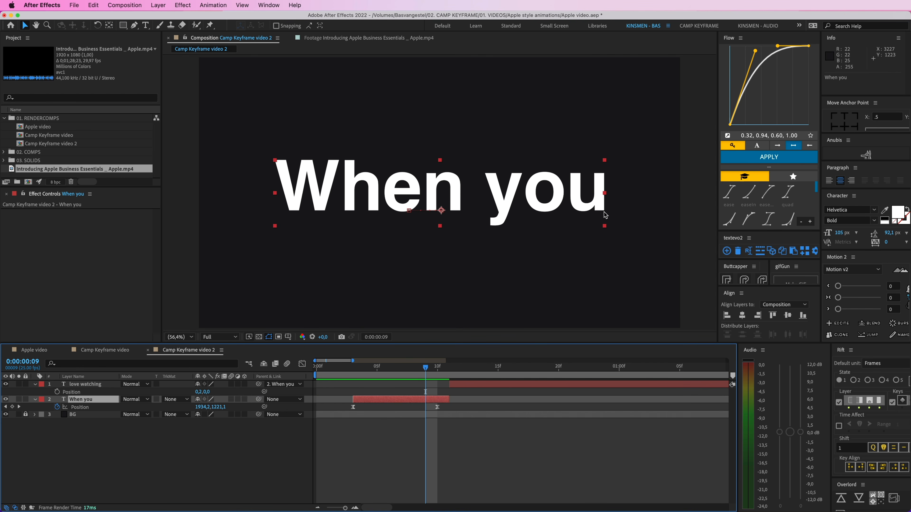
{"action": "left_click_drag", "start_coordinate": [604, 227], "coordinate": [585, 225]}
Step: Remove the parent link from the "love watching" layer
{"action": "left_click_drag", "start_coordinate": [451, 370], "coordinate": [475, 372]}
{"action": "left_click", "coordinate": [479, 384]}
{"action": "left_click", "coordinate": [283, 388]}
{"action": "left_click", "coordinate": [283, 391]}
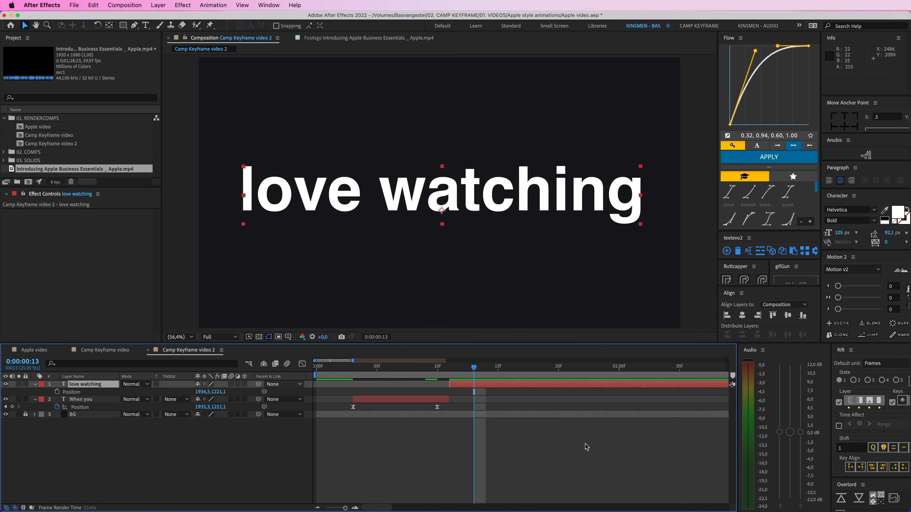
{"action": "left_click", "coordinate": [586, 447]}
Step: Draw a rectangular mask around the word "love" on the "love watching" layer and keyframe its Mask Path at frame 13
{"action": "left_click", "coordinate": [435, 206]}
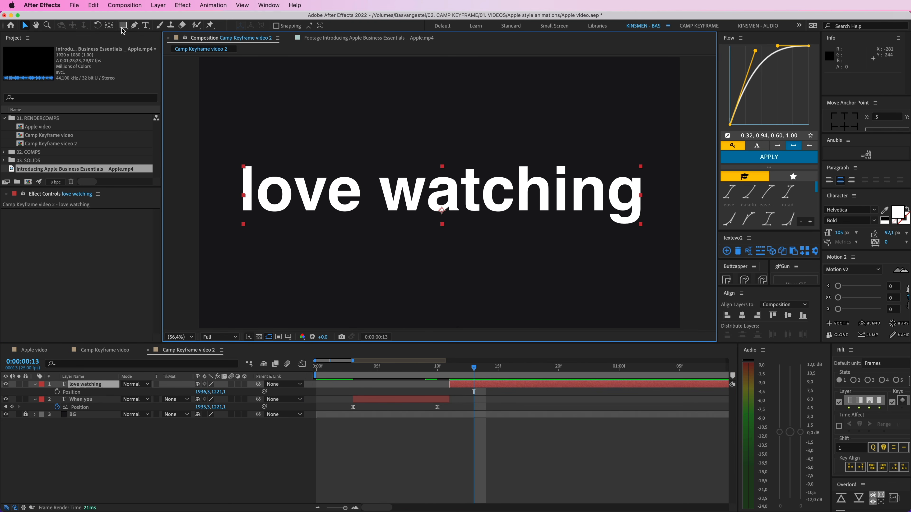
{"action": "key", "text": "q"}
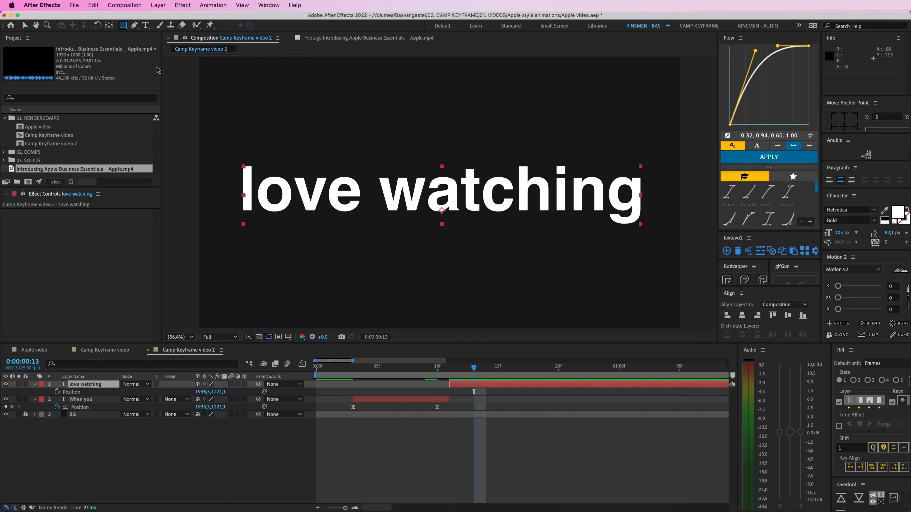
{"action": "left_click_drag", "start_coordinate": [217, 146], "coordinate": [372, 232]}
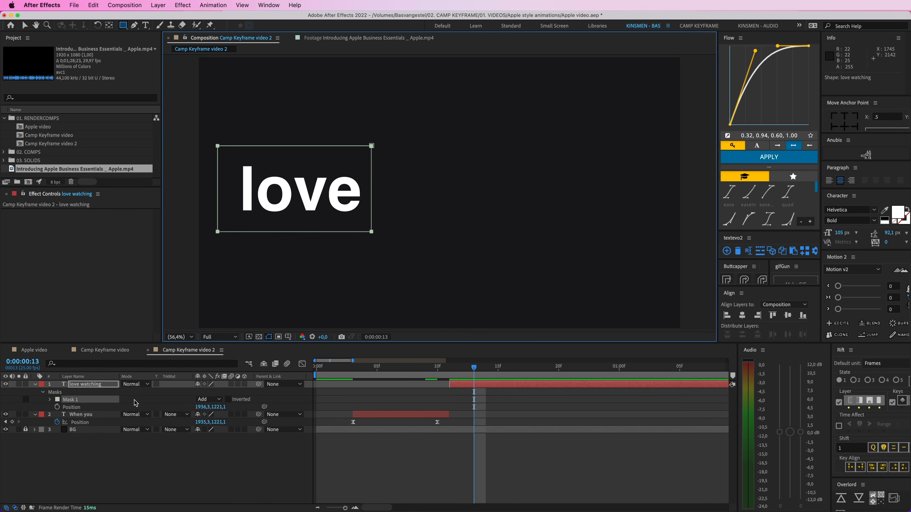
{"action": "left_click", "coordinate": [50, 399]}
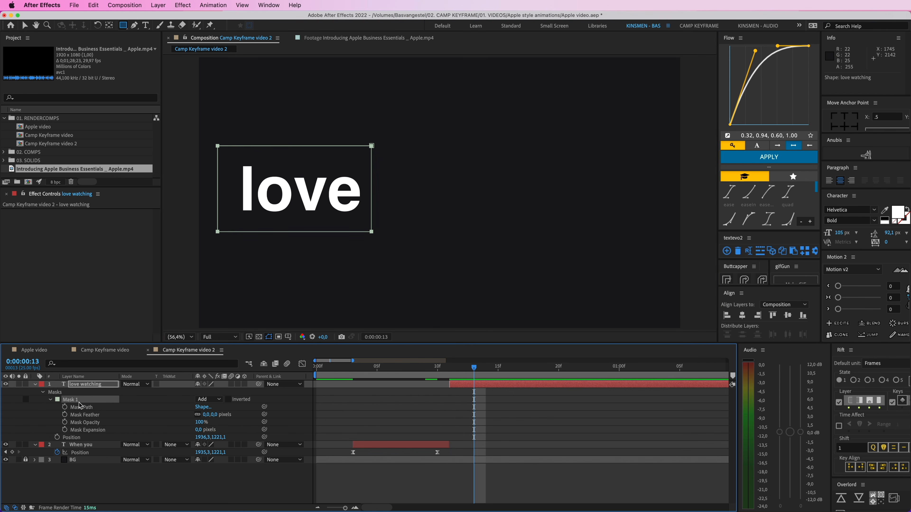
{"action": "left_click", "coordinate": [65, 407]}
Step: Preview the text change and move the Mask Path keyframe to frame 21
{"action": "left_click_drag", "start_coordinate": [473, 369], "coordinate": [437, 371]}
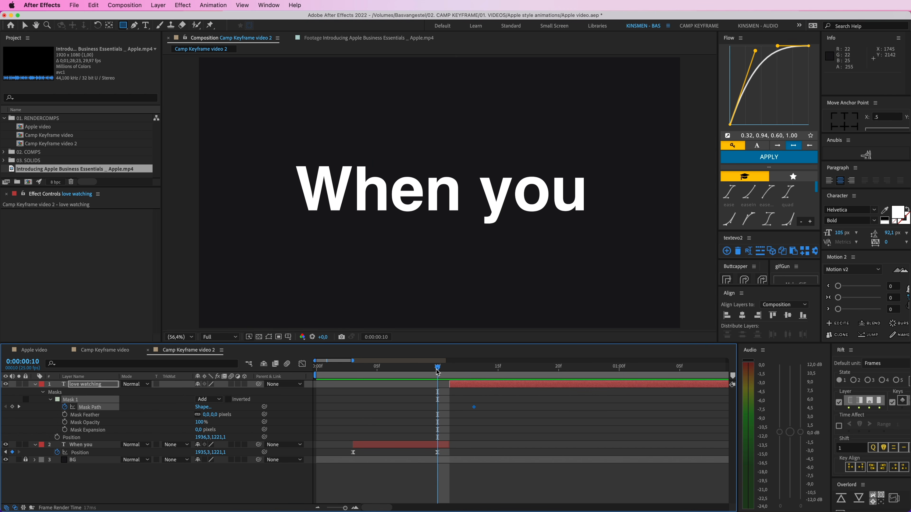
{"action": "key", "text": "space"}
{"action": "key", "text": "space"}
{"action": "left_click_drag", "start_coordinate": [509, 371], "coordinate": [571, 373]}
{"action": "left_click_drag", "start_coordinate": [477, 411], "coordinate": [574, 411]}
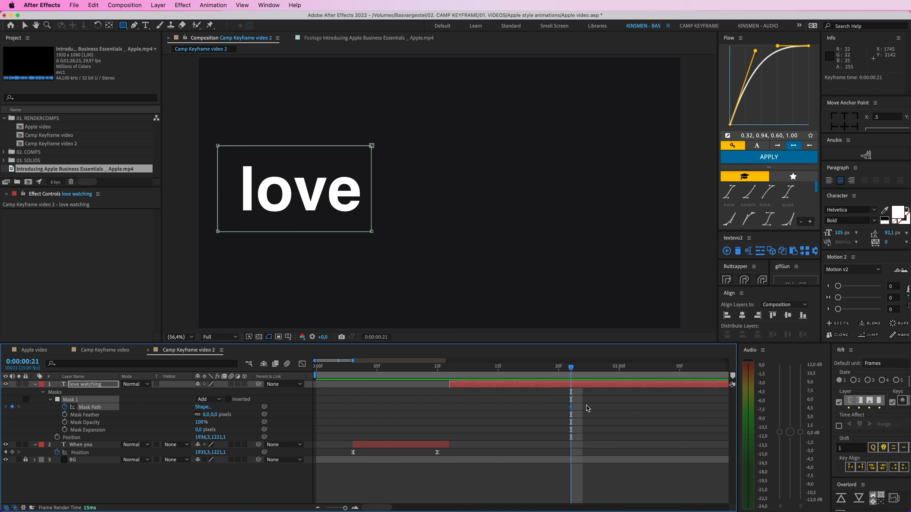
Step: At frame 22, extend the mask's right edge to reveal "love watch"
{"action": "key", "text": "Page_Down"}
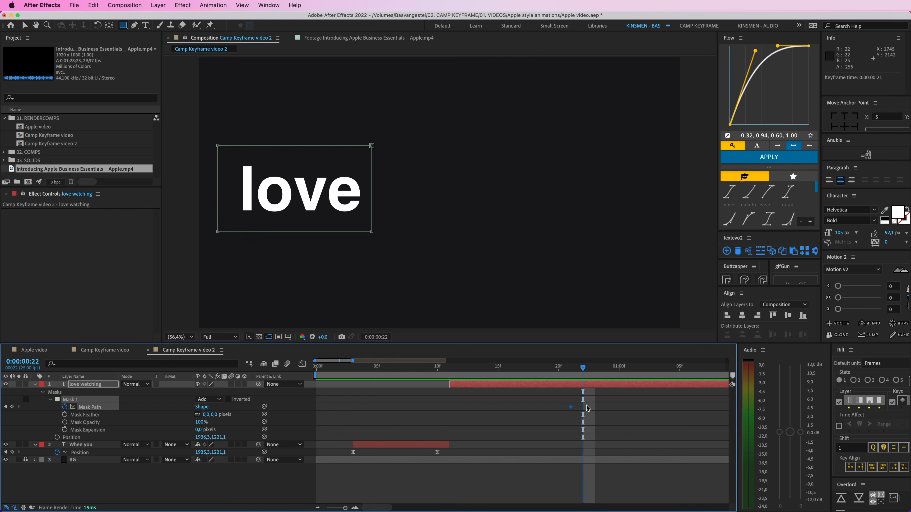
{"action": "key", "text": "v"}
{"action": "left_click_drag", "start_coordinate": [395, 128], "coordinate": [555, 240]}
{"action": "left_click", "coordinate": [595, 418]}
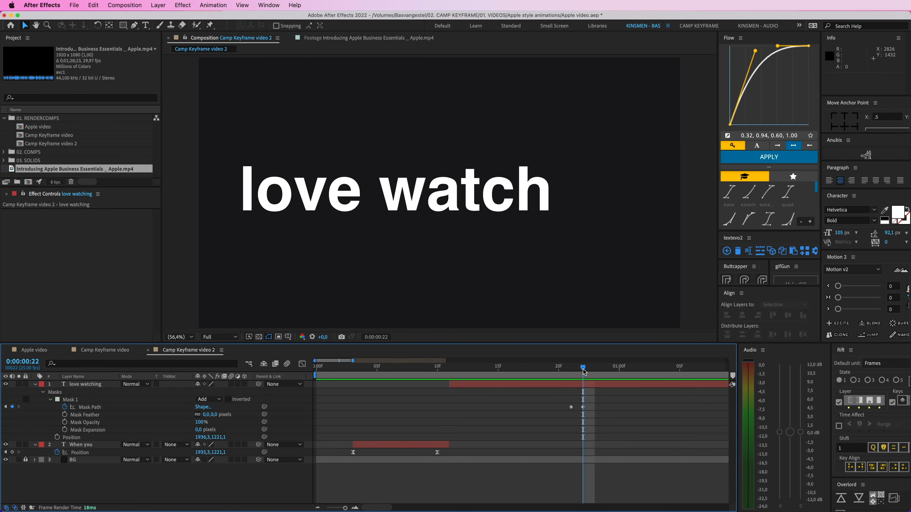
Step: Copy the frame 22 Mask Path keyframe to 0:00:01:11
{"action": "mouse_move", "coordinate": [583, 372]}
{"action": "left_mouse_down"}
{"action": "mouse_move", "coordinate": [574, 371]}
{"action": "mouse_move", "coordinate": [584, 372]}
{"action": "left_mouse_up"}
{"action": "scroll", "coordinate": [586, 393], "scroll_direction": "right", "scroll_amount": 5}
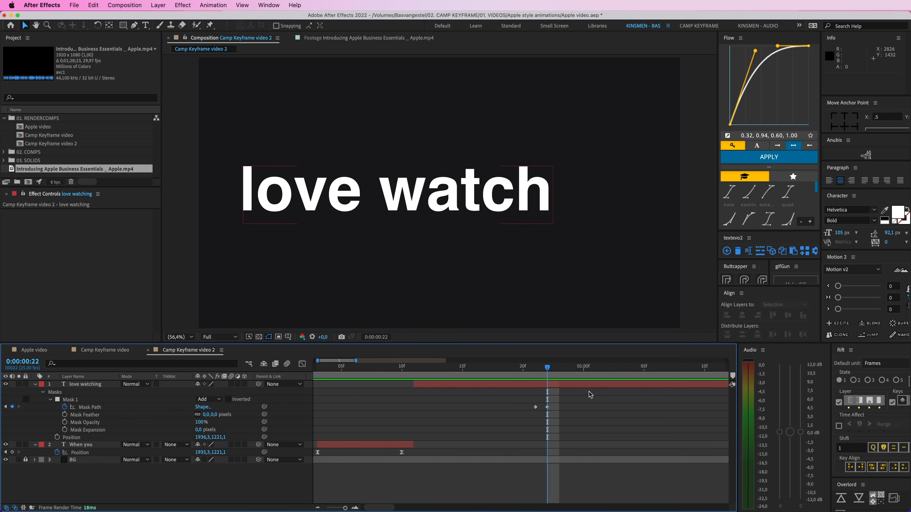
{"action": "left_click_drag", "start_coordinate": [492, 370], "coordinate": [627, 370]}
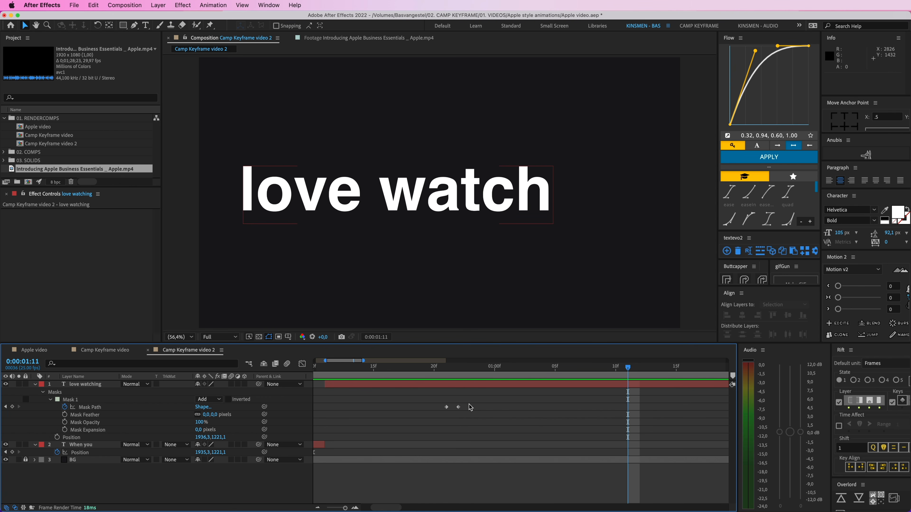
{"action": "left_click", "coordinate": [458, 407]}
{"action": "key", "text": "super+c"}
{"action": "key", "text": "super+v"}
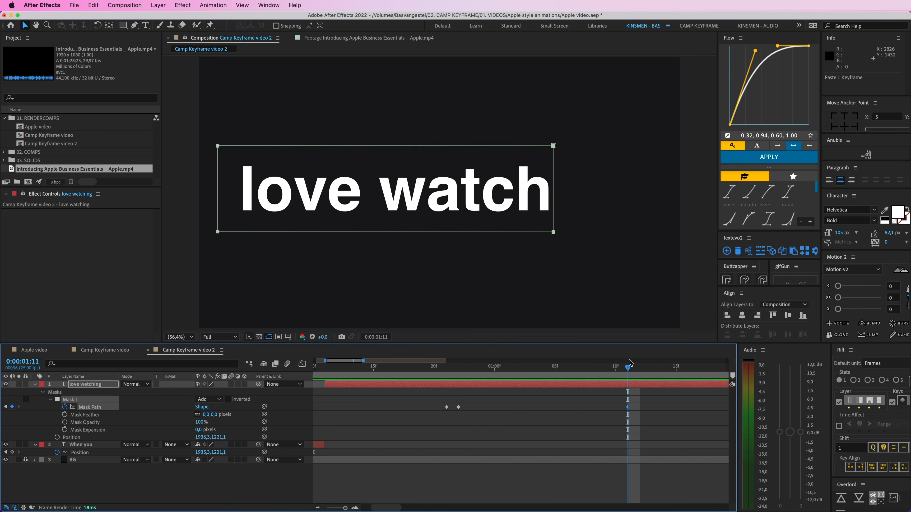
Step: At 0:00:01:12, extend the mask's right edge to reveal all of "love watching"
{"action": "key", "text": "super+Right"}
{"action": "left_click_drag", "start_coordinate": [578, 133], "coordinate": [652, 236]}
{"action": "left_click", "coordinate": [618, 427]}
Step: Preview the mask reveal, move the last two Mask Path keyframes earlier, and replay from the start
{"action": "key", "text": "minus"}
{"action": "key", "text": "minus"}
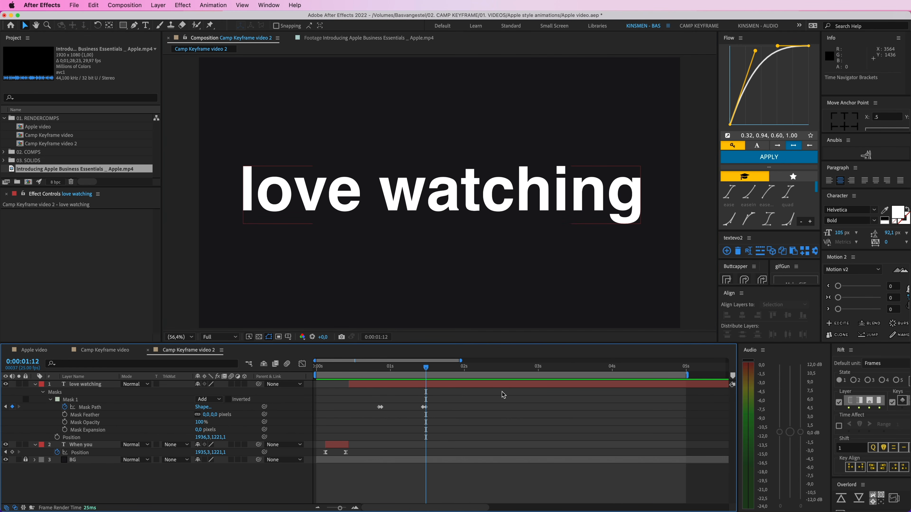
{"action": "left_click_drag", "start_coordinate": [426, 368], "coordinate": [316, 374]}
{"action": "key", "text": "space"}
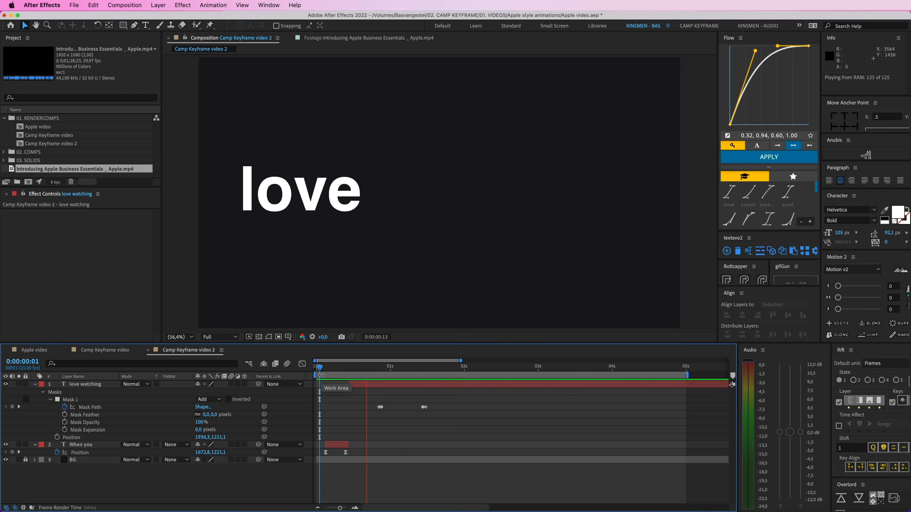
{"action": "left_click_drag", "start_coordinate": [424, 407], "coordinate": [404, 407]}
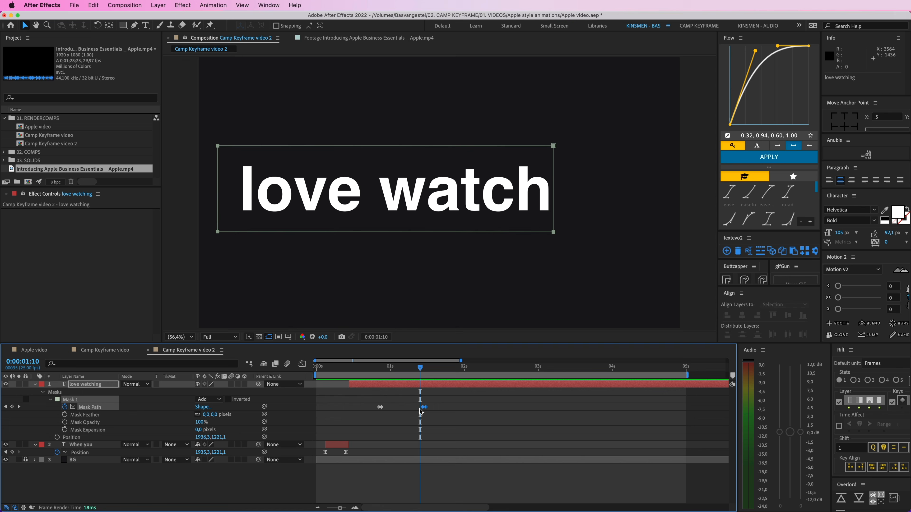
{"action": "left_click", "coordinate": [315, 373]}
{"action": "key", "text": "space"}
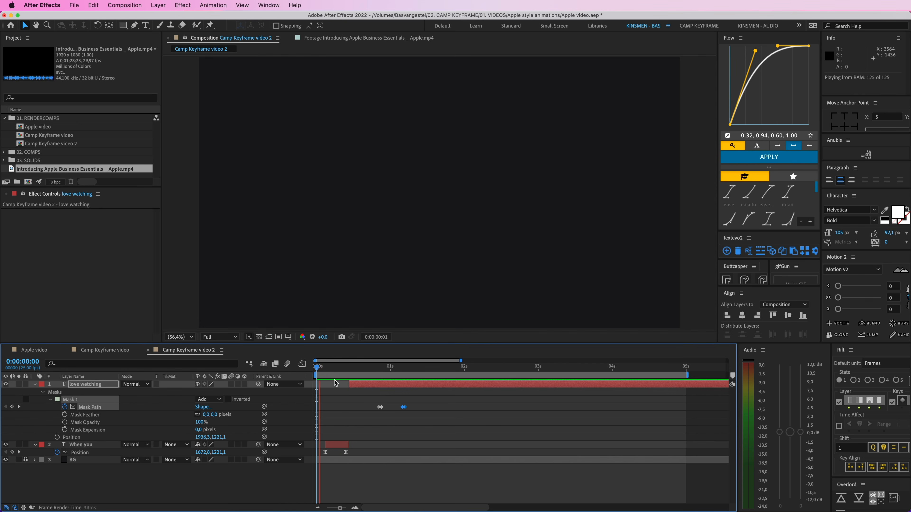
Step: Shift both pairs of Mask Path keyframes earlier and closer together, and preview the faster reveal
{"action": "left_click_drag", "start_coordinate": [404, 408], "coordinate": [395, 408]}
{"action": "left_click_drag", "start_coordinate": [405, 413], "coordinate": [383, 401]}
{"action": "left_click_drag", "start_coordinate": [396, 407], "coordinate": [383, 407]}
{"action": "left_click", "coordinate": [318, 371]}
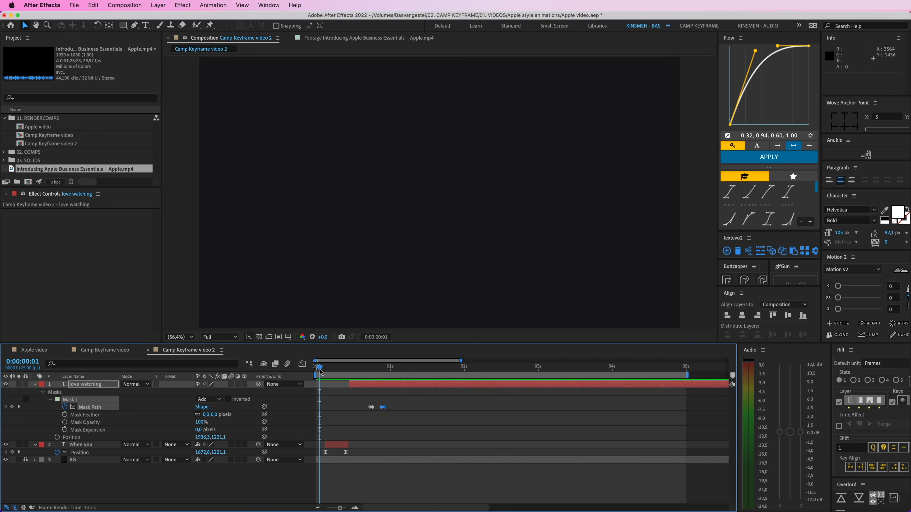
{"action": "key", "text": "space"}
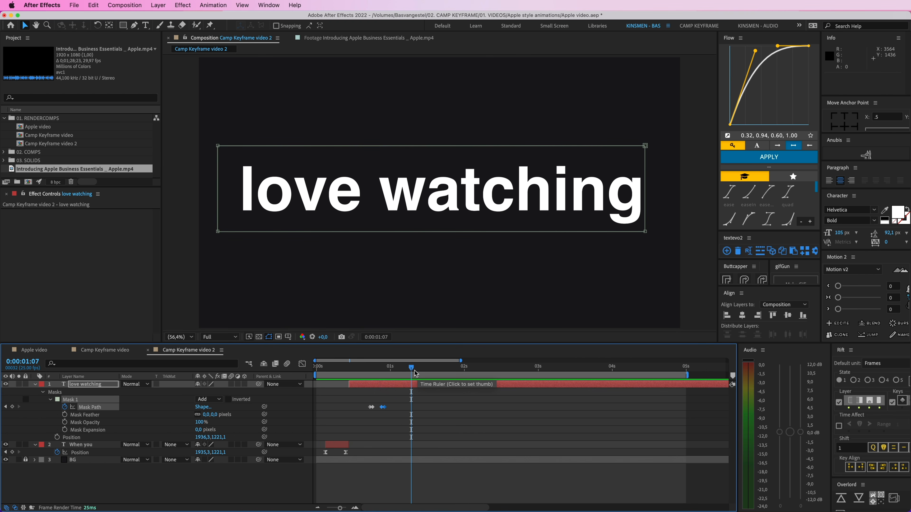
Step: Examine the "keyframe" text section in the finished Camp Keyframe video composition, and return to Camp Keyframe video 2
{"action": "left_click", "coordinate": [108, 350]}
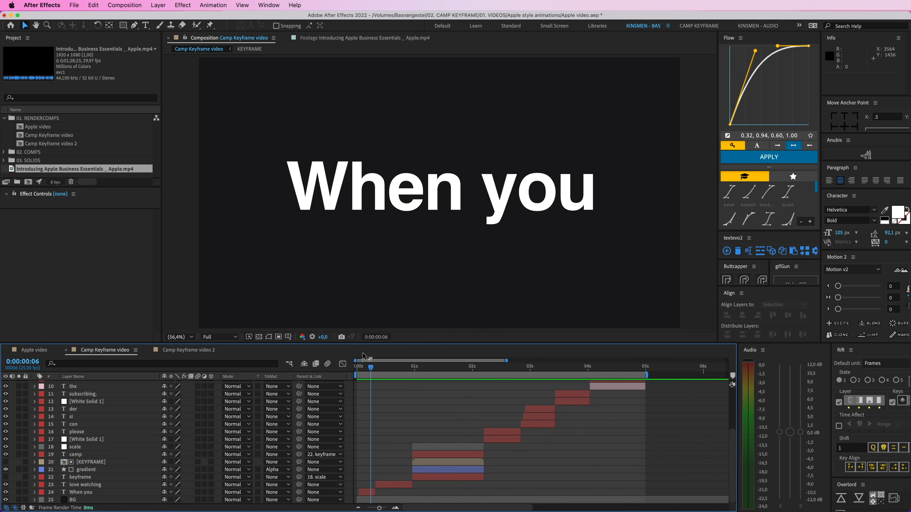
{"action": "left_click_drag", "start_coordinate": [369, 366], "coordinate": [468, 372]}
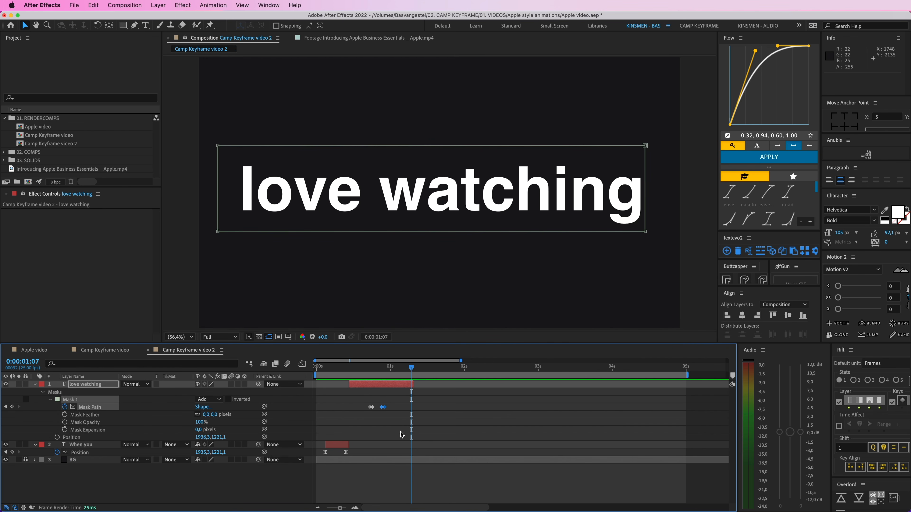
{"action": "left_click", "coordinate": [401, 435]}
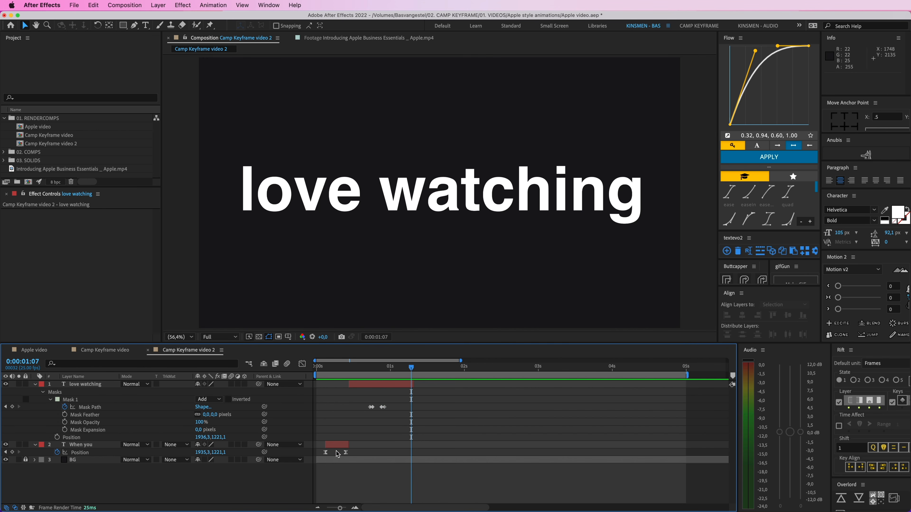
Step: Duplicate the "love watching" layer and move the copy in time to start just after the original ends
{"action": "left_click", "coordinate": [381, 387]}
{"action": "key", "text": "super+d"}
{"action": "left_click_drag", "start_coordinate": [395, 384], "coordinate": [467, 384]}
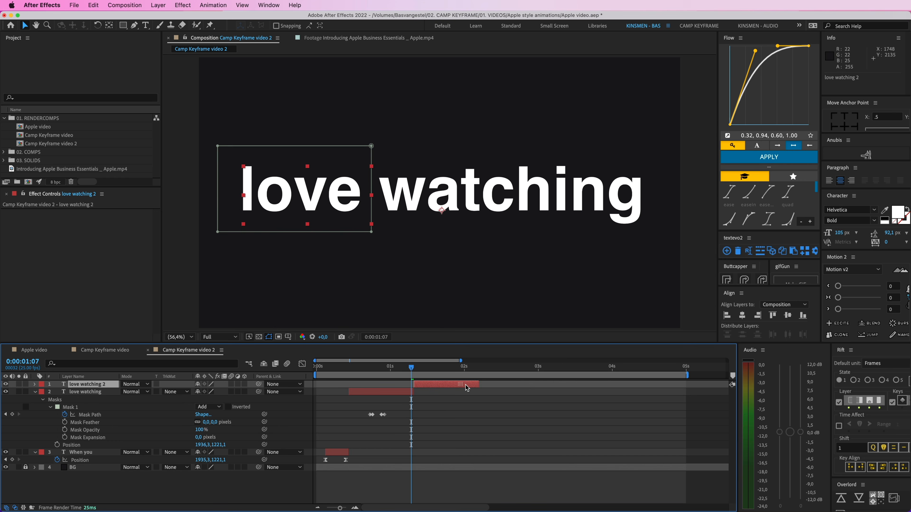
Step: Delete the mask from the copied "love watching" layer and change its text to "keyframe"
{"action": "left_click", "coordinate": [438, 367]}
{"action": "key", "text": "m"}
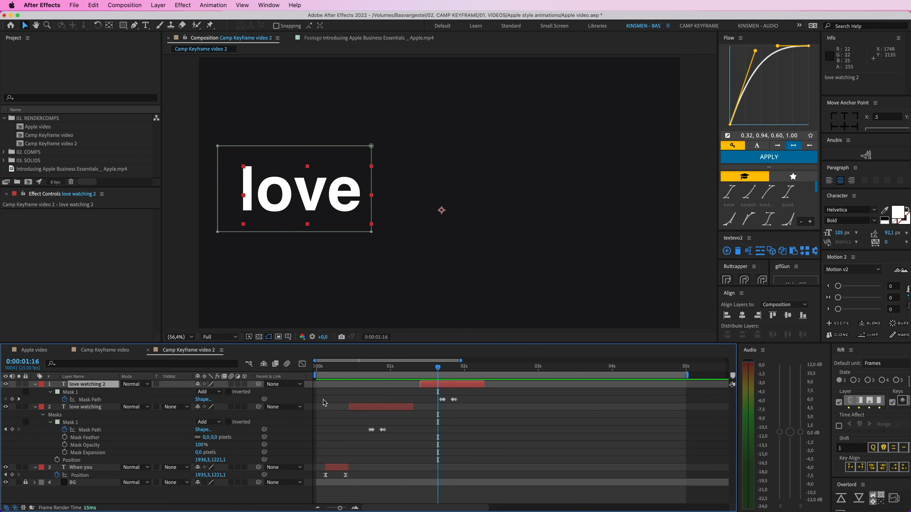
{"action": "left_click", "coordinate": [69, 393]}
{"action": "key", "text": "Delete"}
{"action": "double_click", "coordinate": [421, 199]}
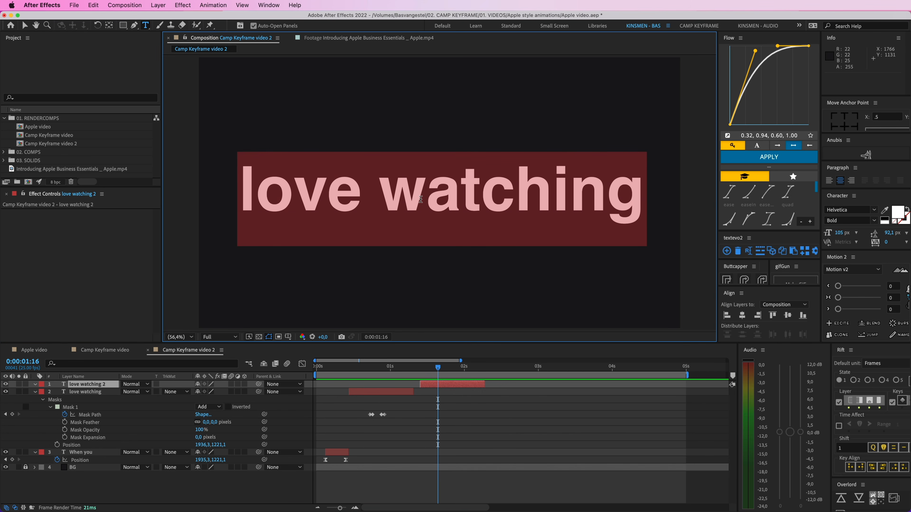
{"action": "type", "text": "keyframe"}
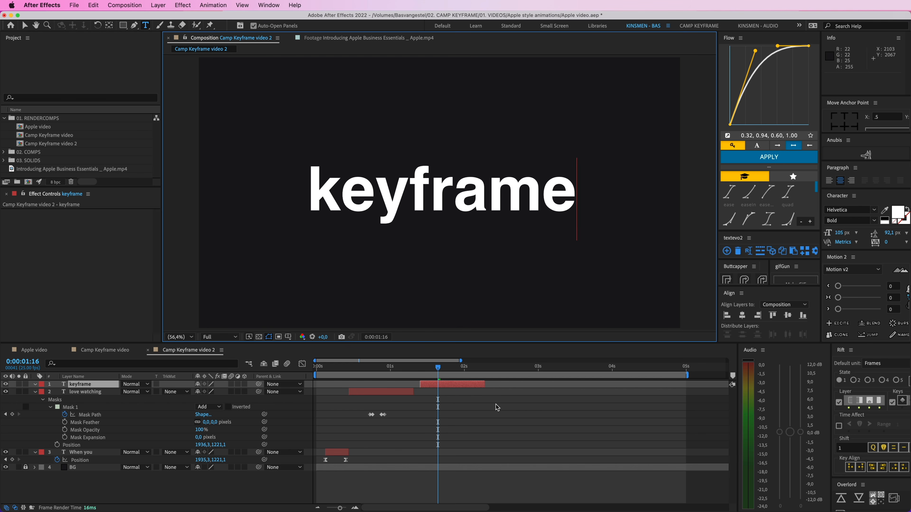
Step: Scale up the "keyframe" text to span most of the frame's width and centre it horizontally and vertically in the composition
{"action": "key", "text": "Escape"}
{"action": "key", "text": "v"}
{"action": "left_click_drag", "start_coordinate": [575, 226], "coordinate": [610, 231]}
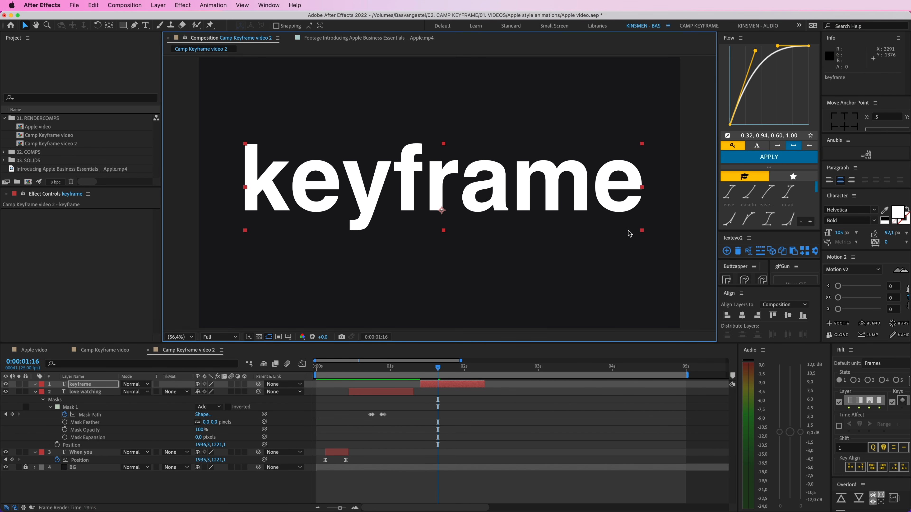
{"action": "left_click", "coordinate": [742, 317]}
{"action": "left_click", "coordinate": [788, 315]}
{"action": "left_click", "coordinate": [568, 357]}
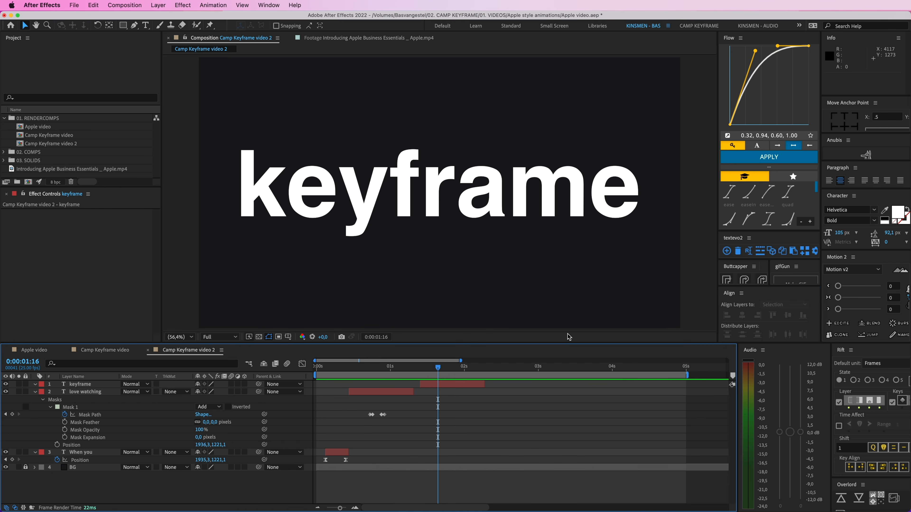
{"action": "key", "text": "comma"}
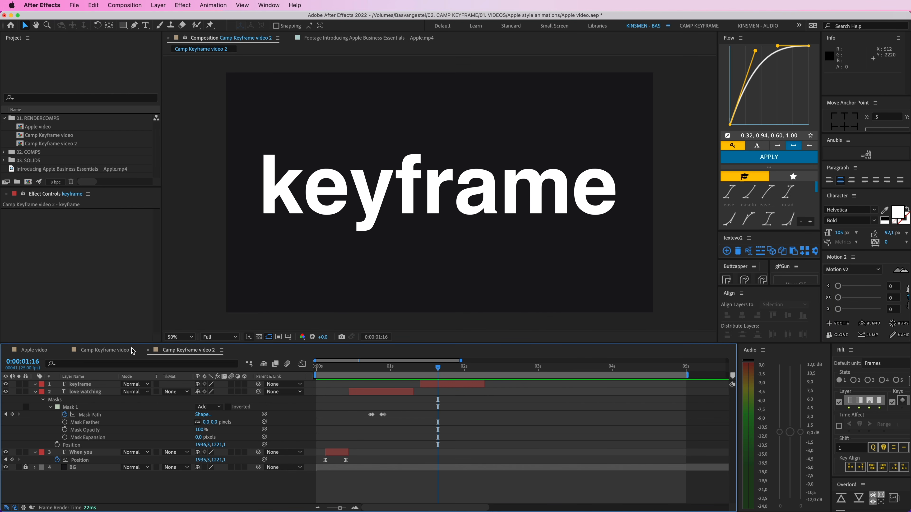
Step: Glance at the Camp Keyframe video composition, return to Camp Keyframe video 2 and show only the keyframed layer properties
{"action": "left_click", "coordinate": [124, 349]}
{"action": "left_click", "coordinate": [189, 350]}
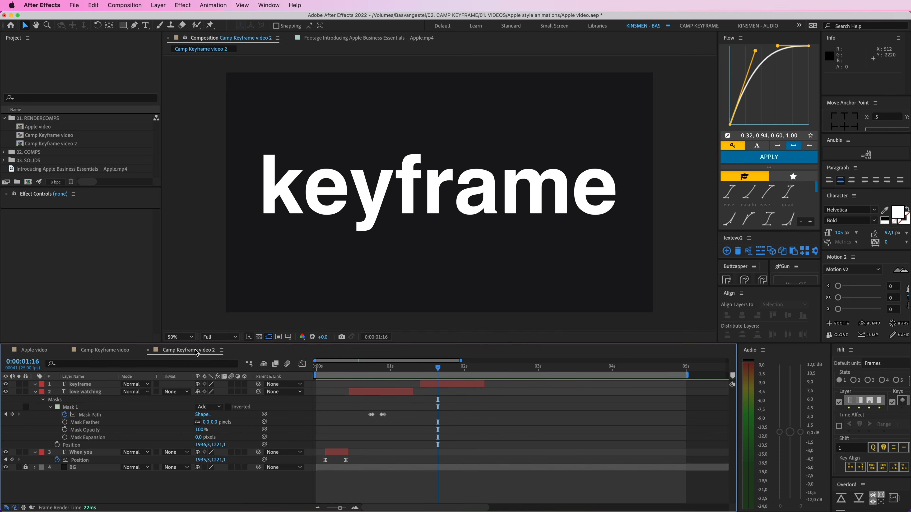
{"action": "key", "text": "u"}
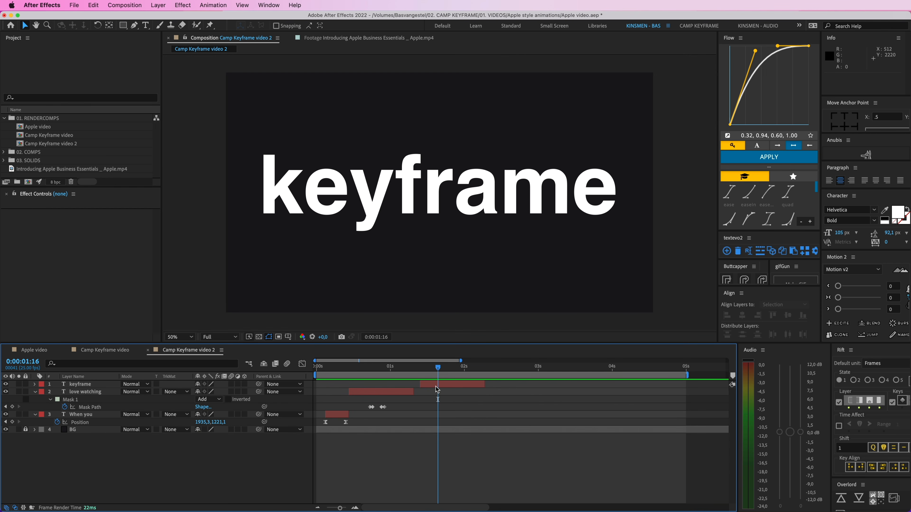
Step: Duplicate the "keyframe" layer and set the copy's text colour to dark red 941616
{"action": "left_click", "coordinate": [436, 386]}
{"action": "left_click", "coordinate": [453, 393]}
{"action": "left_click", "coordinate": [449, 386]}
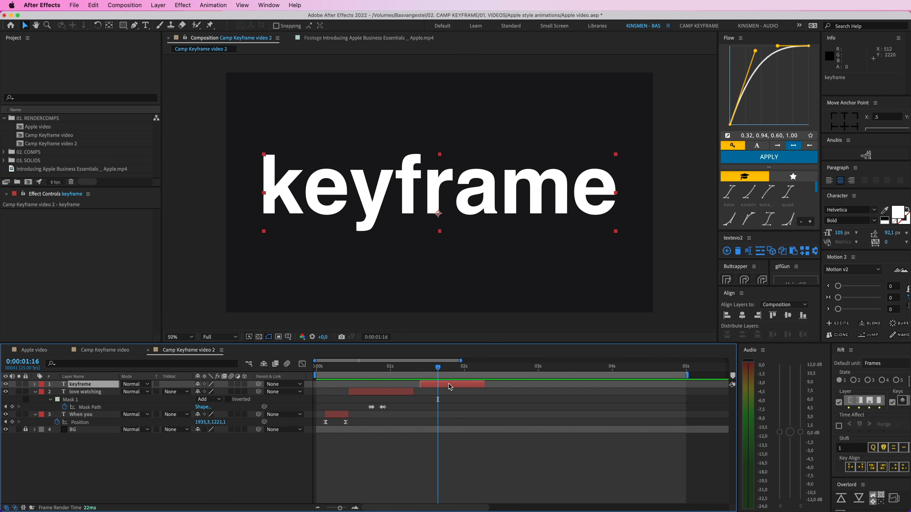
{"action": "key", "text": "super+d"}
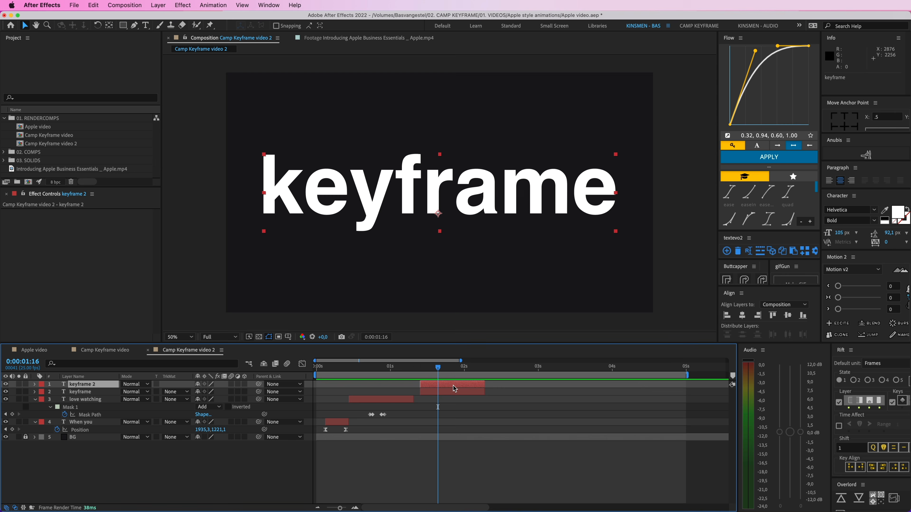
{"action": "left_click", "coordinate": [898, 212]}
{"action": "left_click", "coordinate": [126, 140]}
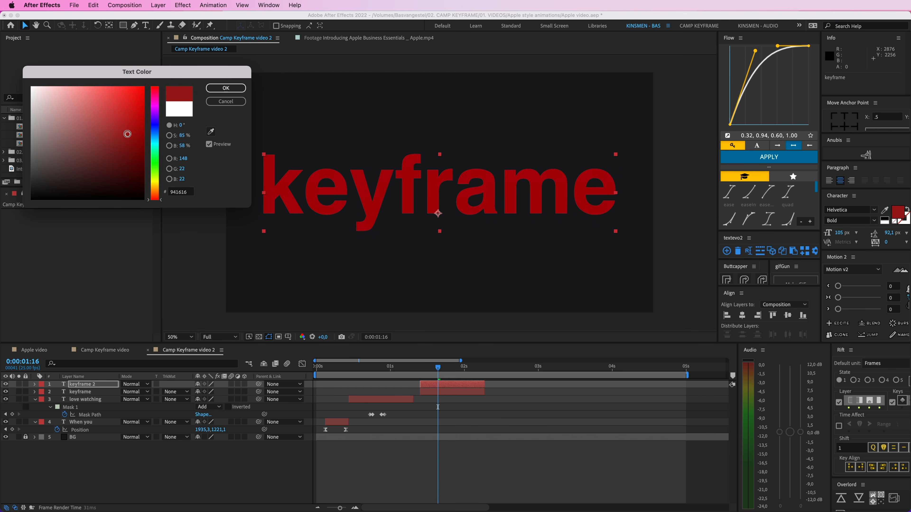
{"action": "key", "text": "Return"}
Step: Change the red copy's text to "k" and place it over the k of the white word
{"action": "double_click", "coordinate": [459, 385]}
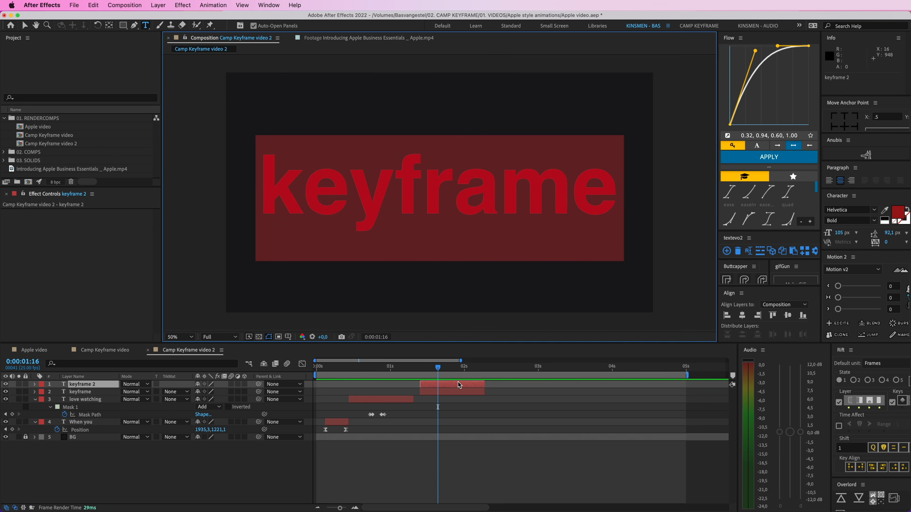
{"action": "type", "text": "k"}
{"action": "left_click", "coordinate": [467, 454]}
{"action": "key", "text": "v"}
{"action": "left_click_drag", "start_coordinate": [444, 200], "coordinate": [411, 236]}
{"action": "key", "text": "."}
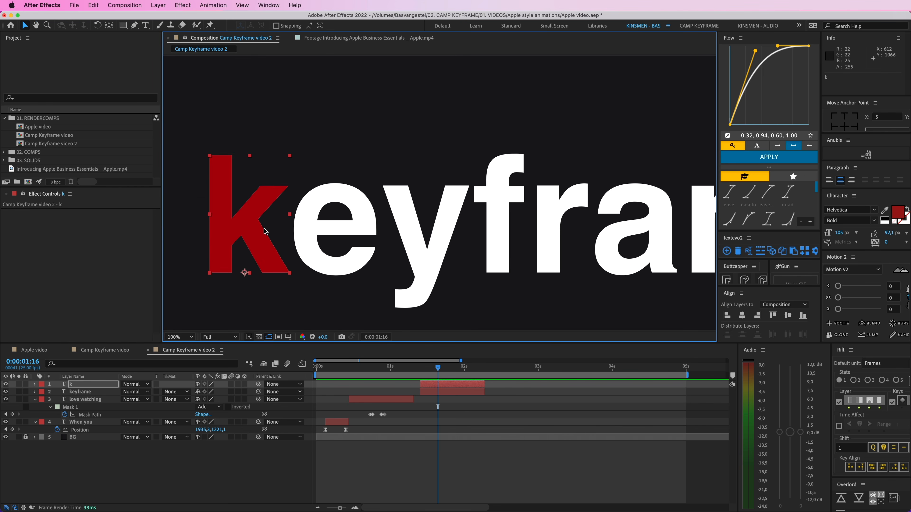
Step: Duplicate the red "k" layer, change the copy to "e" and align it over the word's first white e
{"action": "key", "text": "super+d"}
{"action": "double_click", "coordinate": [250, 237]}
{"action": "type", "text": "e"}
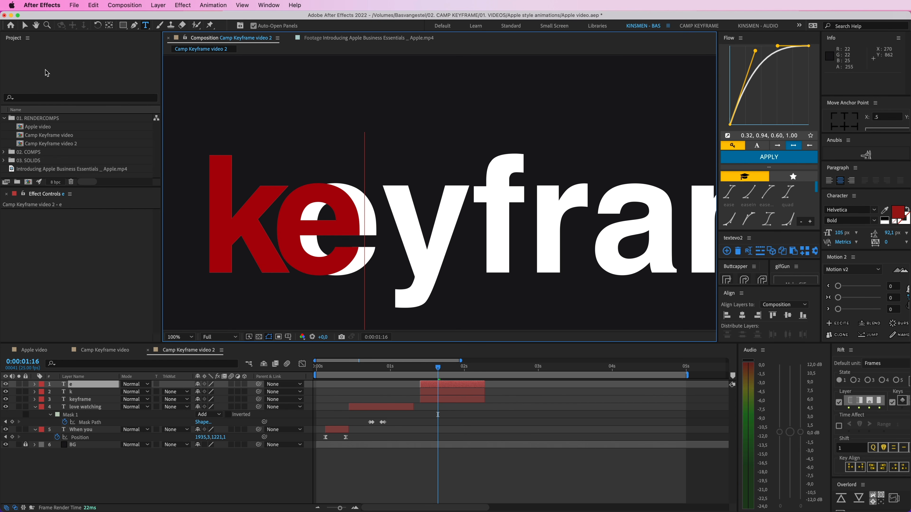
{"action": "left_click", "coordinate": [24, 26]}
{"action": "left_click_drag", "start_coordinate": [339, 225], "coordinate": [356, 226]}
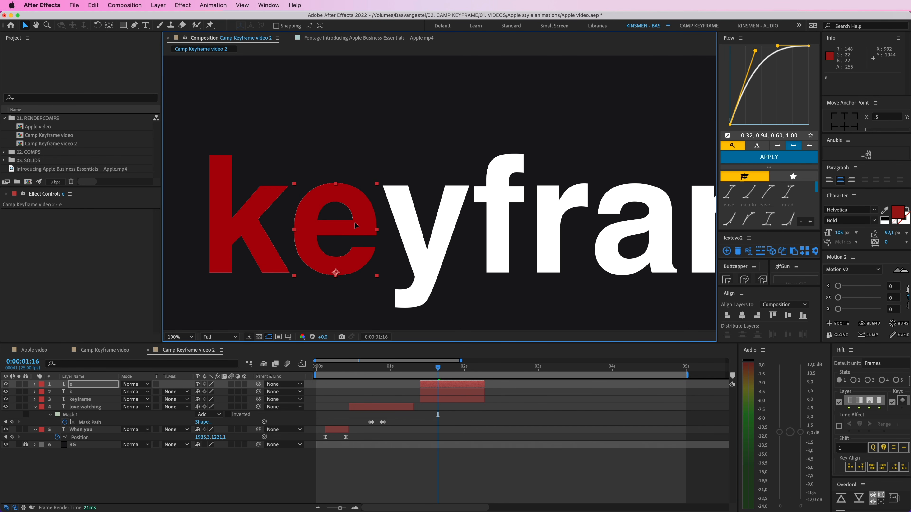
Step: Duplicate the red "e" layer, change the copy to "y" and align it over the white y
{"action": "key", "text": "super+d"}
{"action": "double_click", "coordinate": [356, 225]}
{"action": "type", "text": "y"}
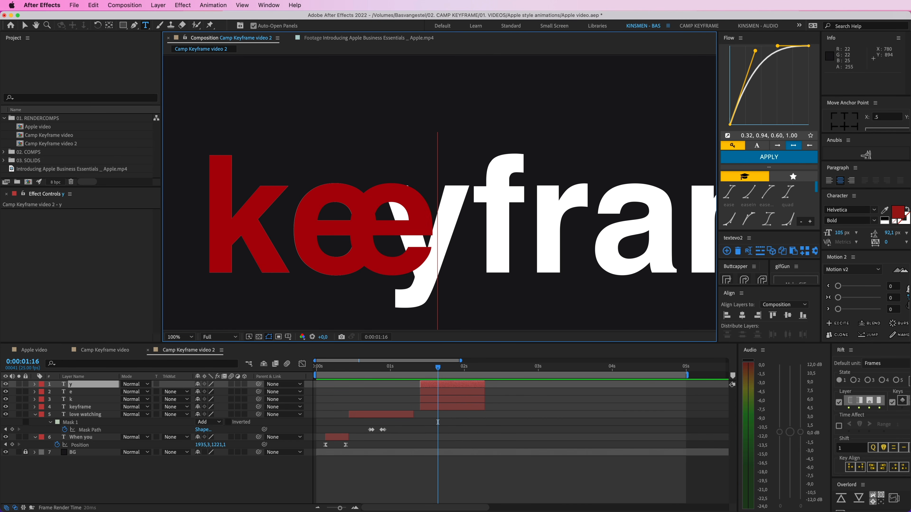
{"action": "left_click", "coordinate": [24, 26]}
{"action": "left_click_drag", "start_coordinate": [416, 229], "coordinate": [520, 230]}
{"action": "key", "text": "Right"}
Step: Duplicate the red "y" layer, change the copy to "f" and nudge it into place over the white f
{"action": "key", "text": "super+d"}
{"action": "double_click", "coordinate": [520, 230]}
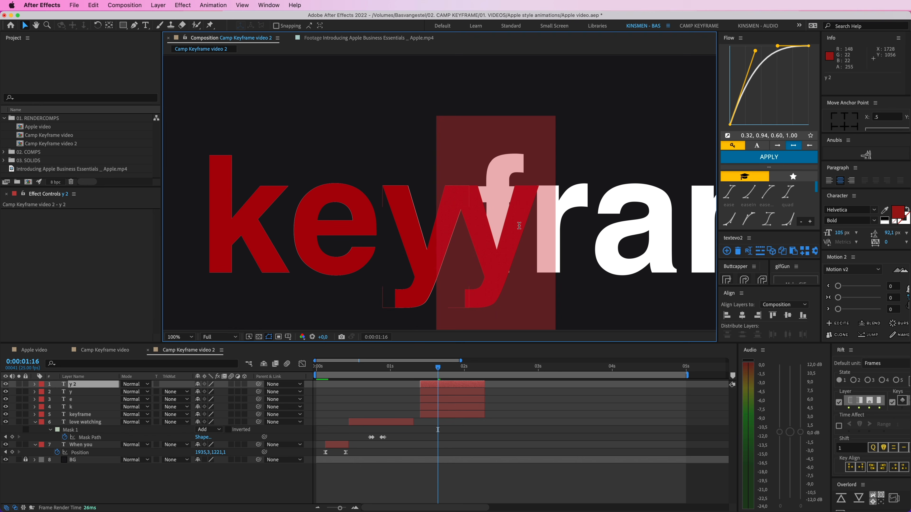
{"action": "type", "text": "f"}
{"action": "left_click", "coordinate": [24, 26]}
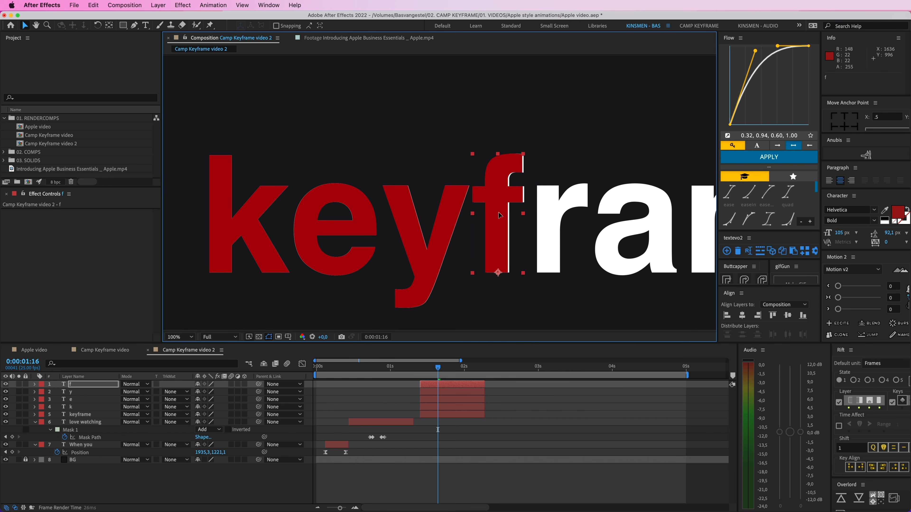
{"action": "key", "text": "Right"}
{"action": "key", "text": "Right"}
{"action": "key", "text": "Right"}
{"action": "key", "text": "Right"}
{"action": "key", "text": "Right"}
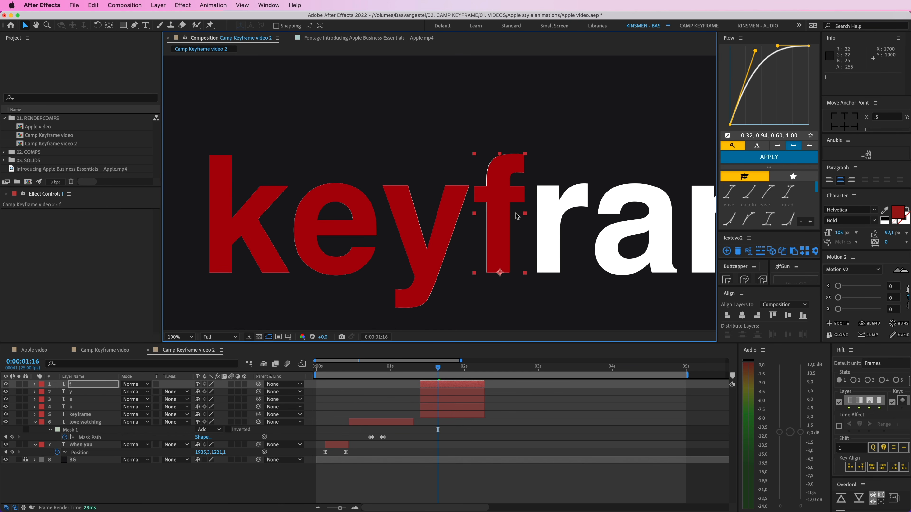
Step: Duplicate the red "f" layer, change the copy to "r" and align it over the white r
{"action": "left_click_drag", "start_coordinate": [530, 211], "coordinate": [400, 207]}
{"action": "key", "text": "super+d"}
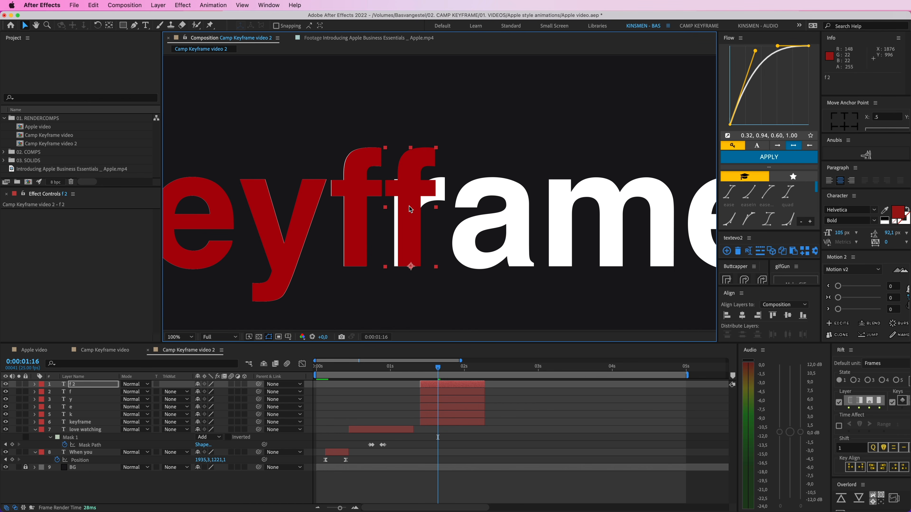
{"action": "double_click", "coordinate": [400, 209]}
{"action": "type", "text": "r"}
{"action": "key", "text": "Escape"}
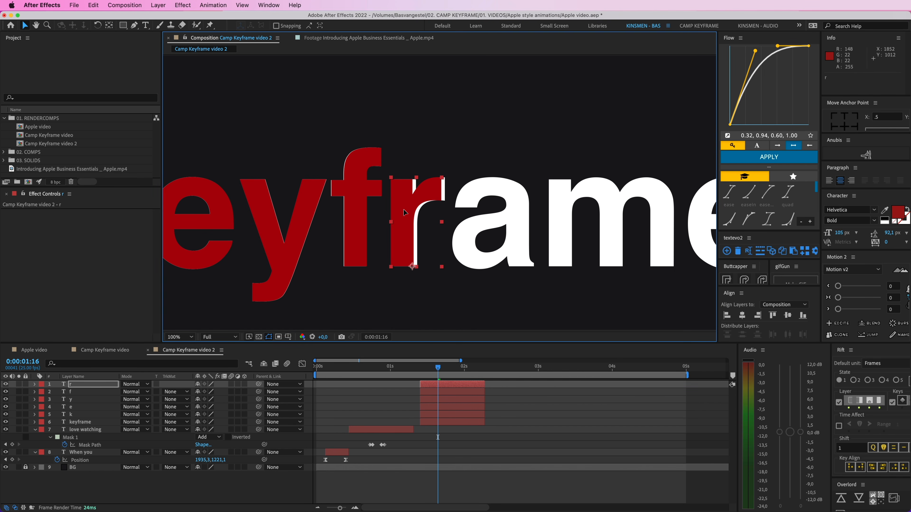
{"action": "left_click_drag", "start_coordinate": [403, 213], "coordinate": [449, 212]}
Step: Duplicate the red "r" layer, change the copy to "a" and align it over the white a
{"action": "key", "text": "super+d"}
{"action": "double_click", "coordinate": [449, 211]}
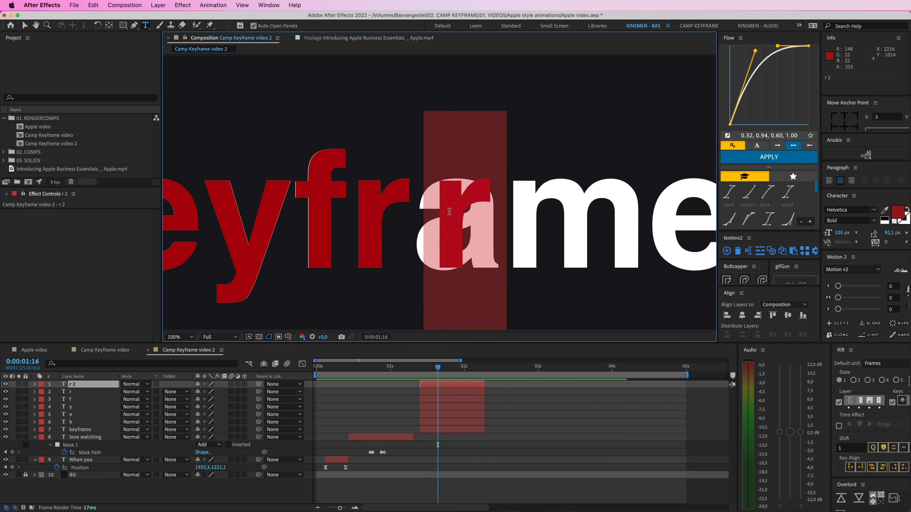
{"action": "type", "text": "a"}
{"action": "key", "text": "Escape"}
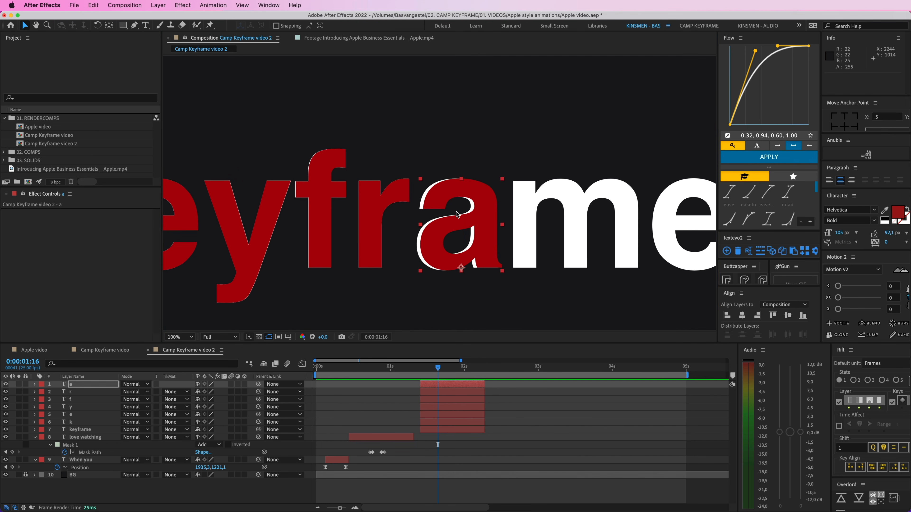
{"action": "left_click_drag", "start_coordinate": [456, 215], "coordinate": [453, 214]}
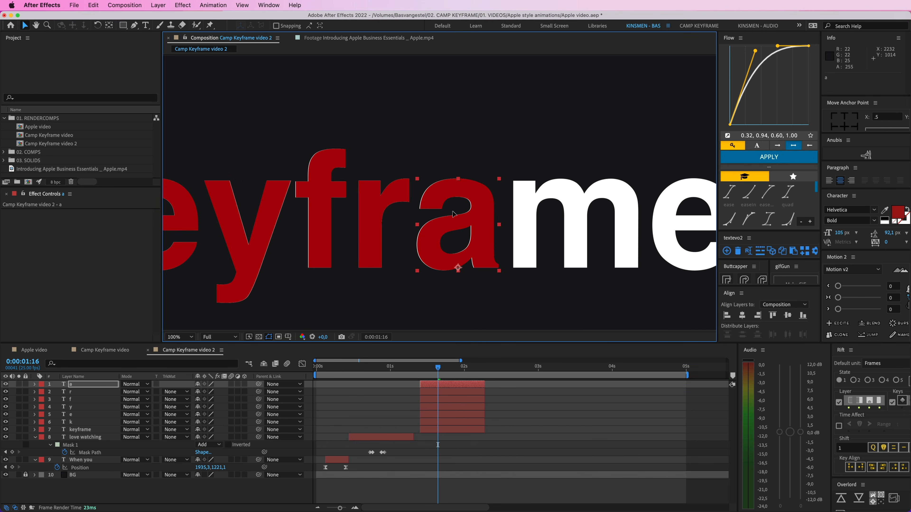
Step: Duplicate the red "a" layer, change the copy to "m" and align it over the white m
{"action": "scroll", "coordinate": [453, 214], "scroll_direction": "right", "scroll_amount": 5}
{"action": "key", "text": "super+d"}
{"action": "left_click_drag", "start_coordinate": [337, 220], "coordinate": [545, 215]}
{"action": "double_click", "coordinate": [444, 220]}
{"action": "type", "text": "m"}
{"action": "left_click", "coordinate": [25, 25]}
Step: Duplicate the red "m" layer, change the copy to "e" and align it over the word's final white e
{"action": "key", "text": "super+d"}
{"action": "double_click", "coordinate": [485, 191]}
{"action": "type", "text": "e 2"}
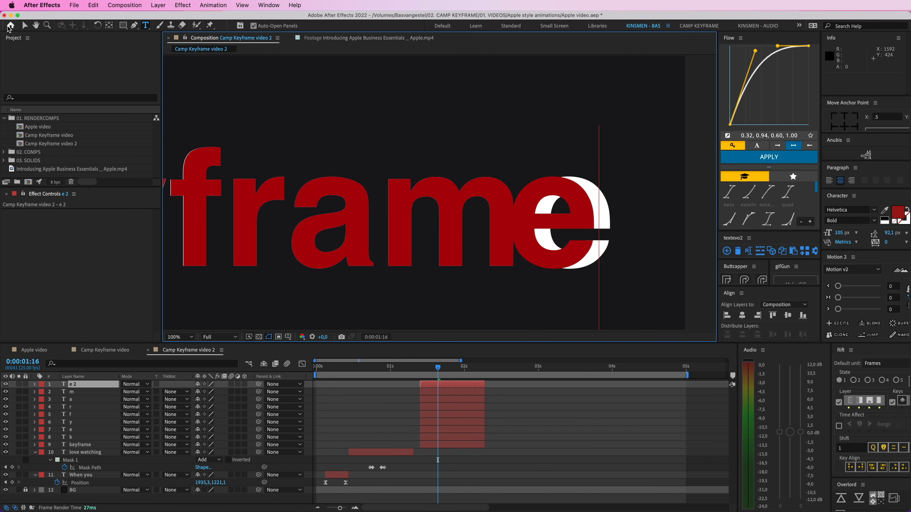
{"action": "left_click", "coordinate": [25, 26]}
{"action": "left_click_drag", "start_coordinate": [561, 220], "coordinate": [566, 220]}
Step: Hide the original full-word "keyframe" layer so only the separate red letter layers remain visible
{"action": "key", "text": "comma"}
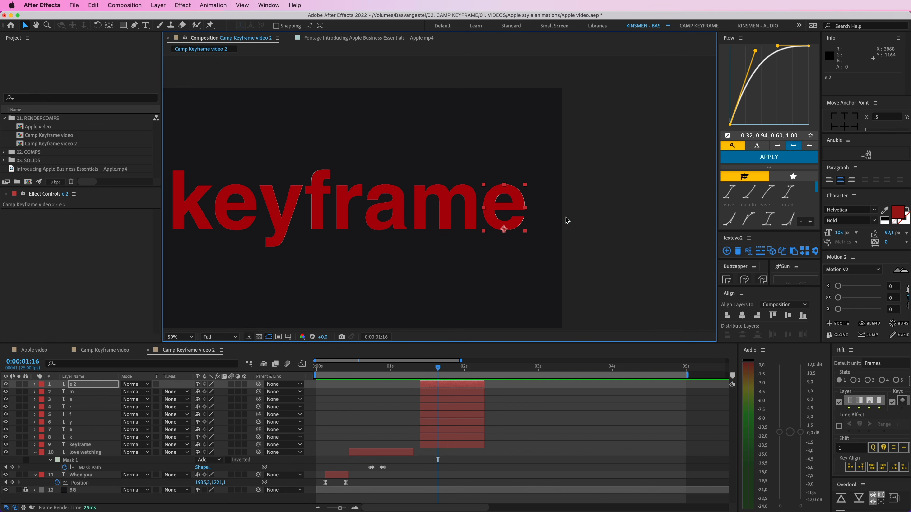
{"action": "key", "text": "comma"}
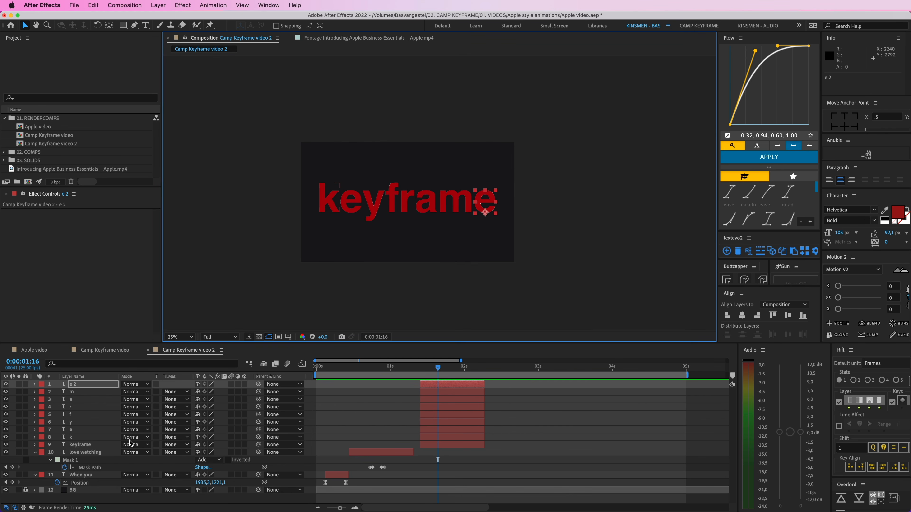
{"action": "left_click", "coordinate": [72, 445]}
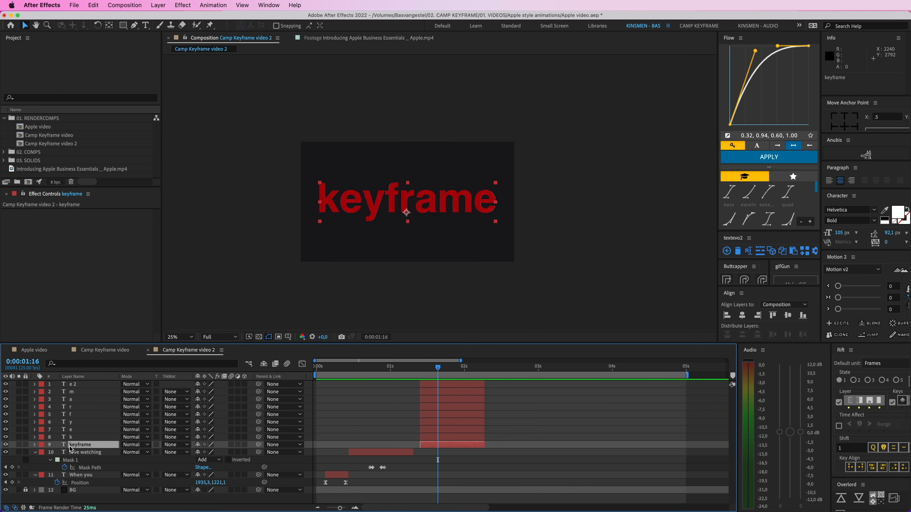
{"action": "left_click", "coordinate": [443, 438]}
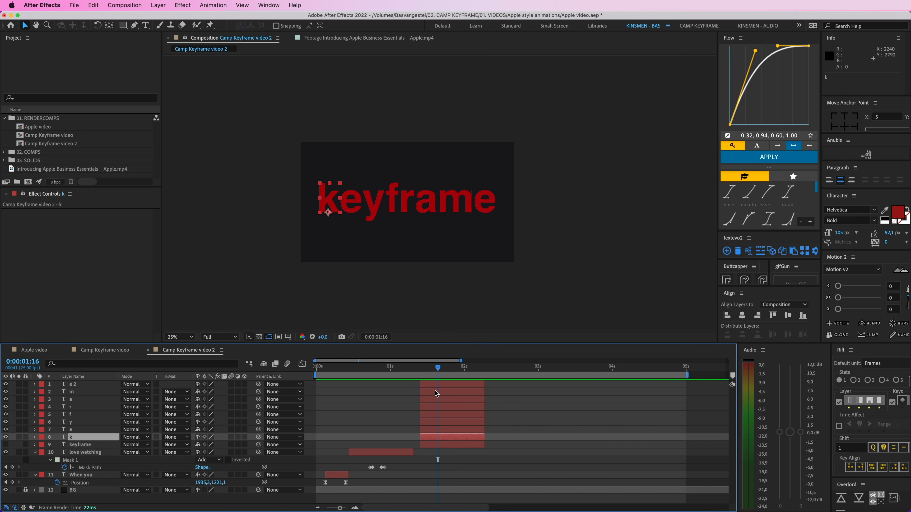
{"action": "left_click", "coordinate": [433, 385]}
{"action": "left_click", "coordinate": [407, 389]}
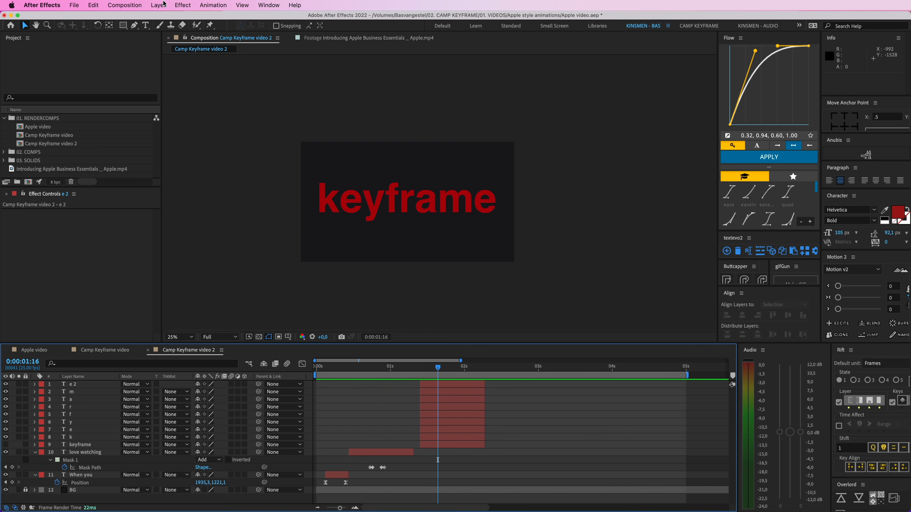
Step: Add a new null object and rename it "keyframe zoom"
{"action": "left_click", "coordinate": [172, 5]}
{"action": "mouse_move", "coordinate": [165, 5]}
{"action": "mouse_move", "coordinate": [216, 19]}
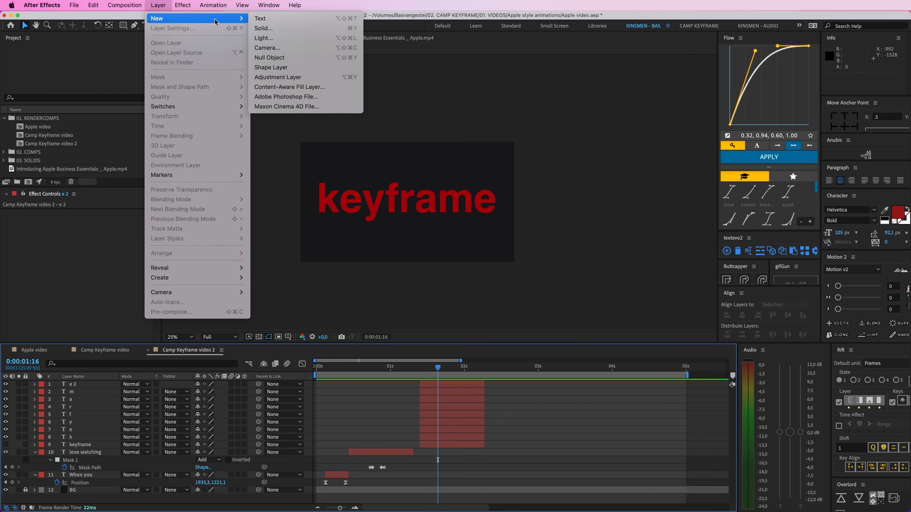
{"action": "left_click", "coordinate": [280, 58]}
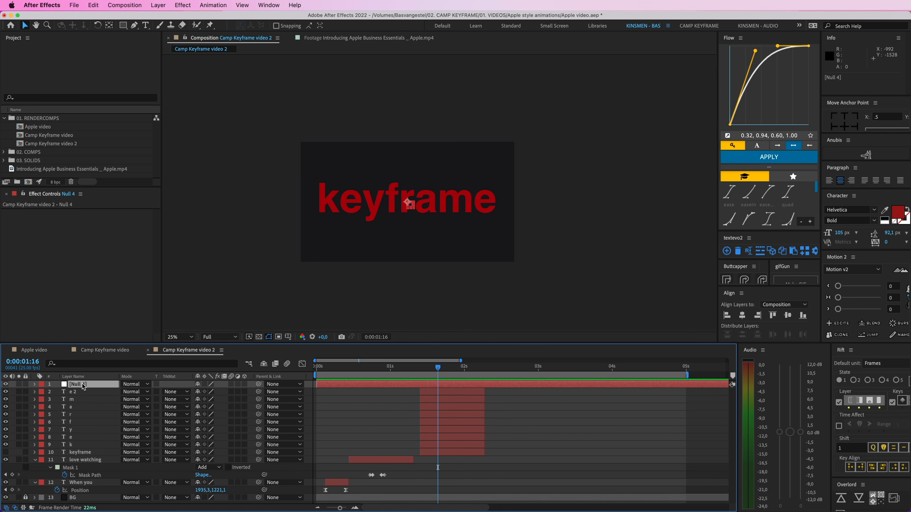
{"action": "key", "text": "Return"}
{"action": "type", "text": "keyframe zoom"}
{"action": "key", "text": "Return"}
Step: Parent all eight red letter layers to the "keyframe zoom" null and undo a small test move of the null
{"action": "left_click", "coordinate": [81, 393]}
{"action": "left_click", "coordinate": [81, 445], "text": "shift"}
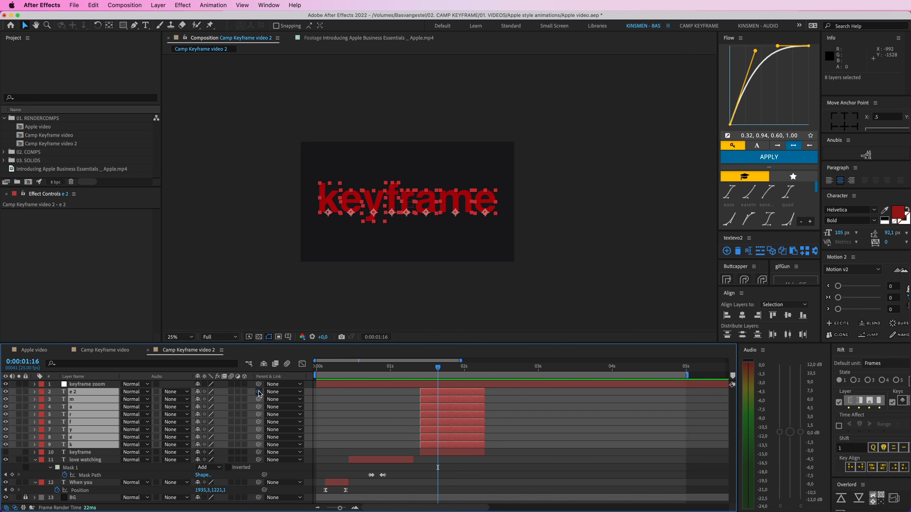
{"action": "left_click_drag", "start_coordinate": [260, 394], "coordinate": [86, 384]}
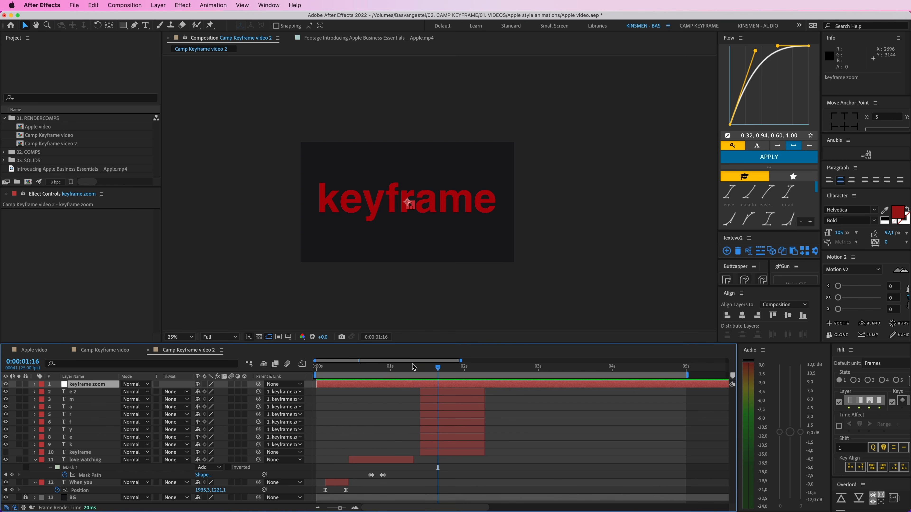
{"action": "mouse_move", "coordinate": [411, 209]}
{"action": "left_mouse_down"}
{"action": "mouse_move", "coordinate": [409, 217]}
{"action": "mouse_move", "coordinate": [411, 206]}
{"action": "left_mouse_up"}
{"action": "key", "text": "super+z"}
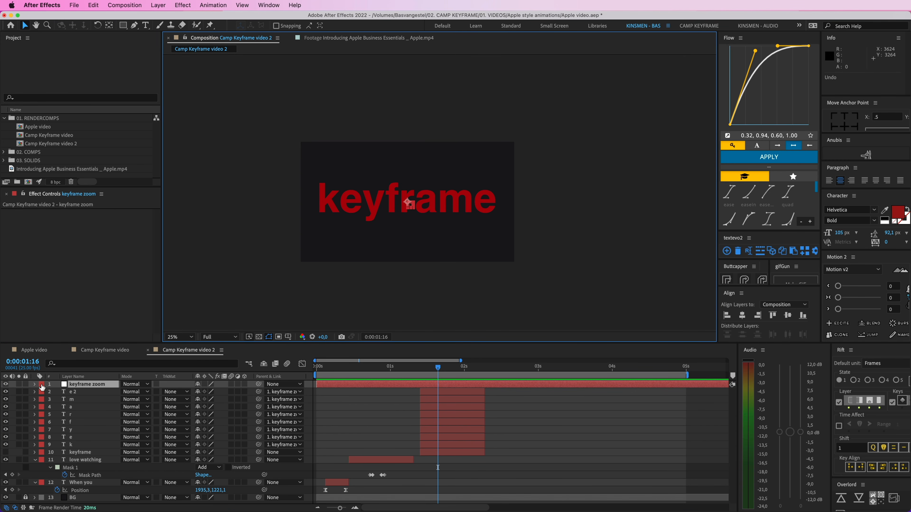
Step: Change the "keyframe zoom" null's label colour and add a 100% Scale keyframe at 0:00:01:10, where the letter layers start
{"action": "left_click", "coordinate": [42, 385]}
{"action": "left_click", "coordinate": [63, 341]}
{"action": "left_click", "coordinate": [430, 369]}
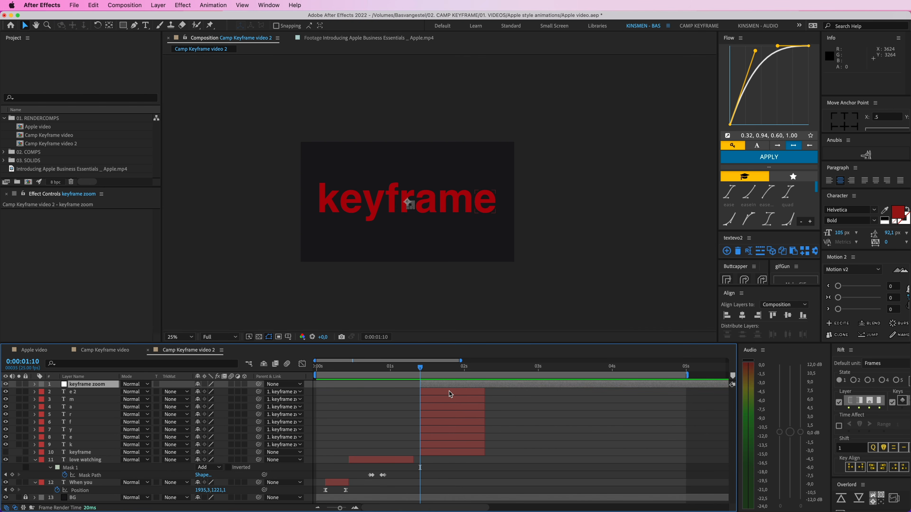
{"action": "key", "text": "s"}
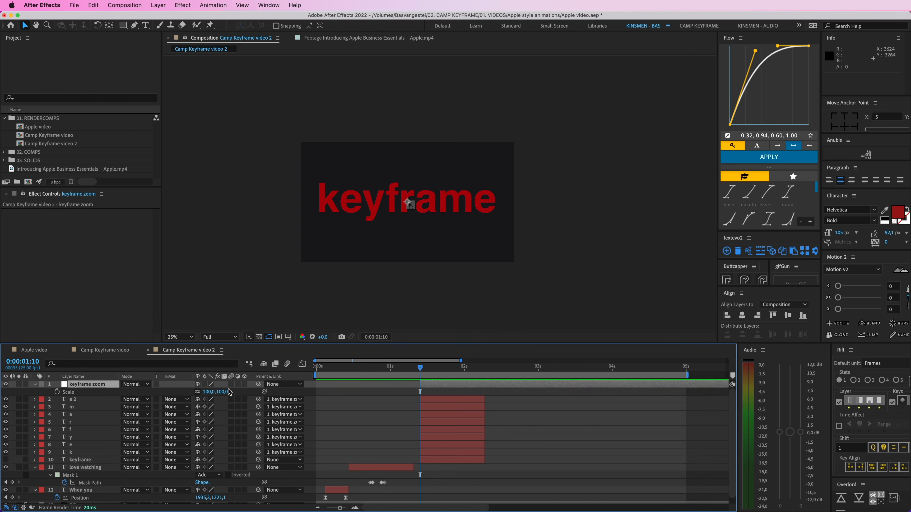
{"action": "left_click", "coordinate": [57, 392]}
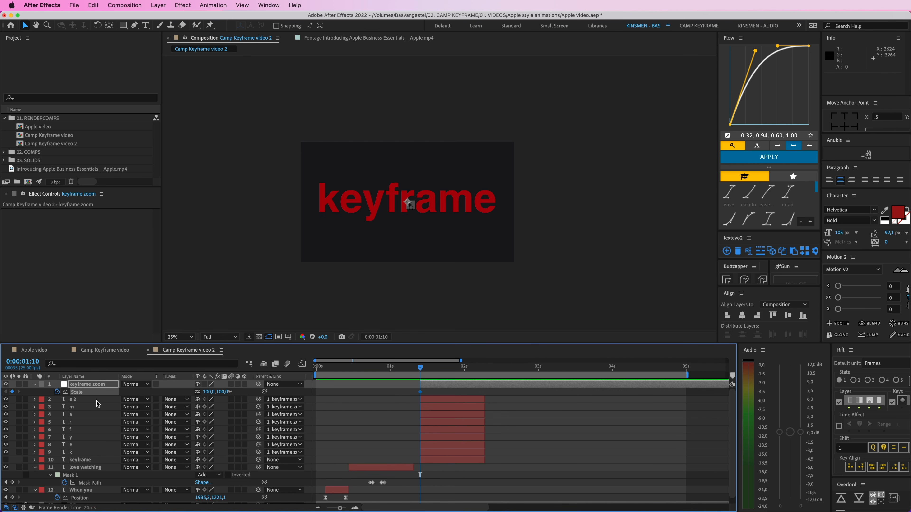
Step: Move the null's 100% Scale keyframe to 0:00:02:05 and extend the letter and hidden "keyframe" layers past the five-second mark
{"action": "left_click_drag", "start_coordinate": [419, 395], "coordinate": [485, 400]}
{"action": "left_click", "coordinate": [482, 400]}
{"action": "left_click", "coordinate": [478, 461], "text": "shift"}
{"action": "left_click_drag", "start_coordinate": [484, 461], "coordinate": [718, 459]}
Step: Set the null's Scale to 306% at 0:00:01:10 and add a Position keyframe of 1920, 1080 at 0:00:02:05
{"action": "left_click", "coordinate": [450, 386]}
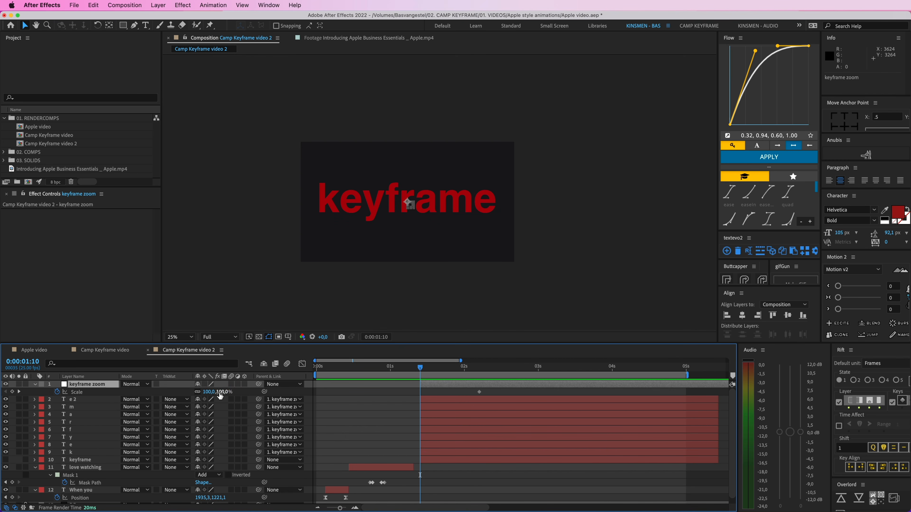
{"action": "left_click_drag", "start_coordinate": [220, 395], "coordinate": [315, 396]}
{"action": "key", "text": "shift+p"}
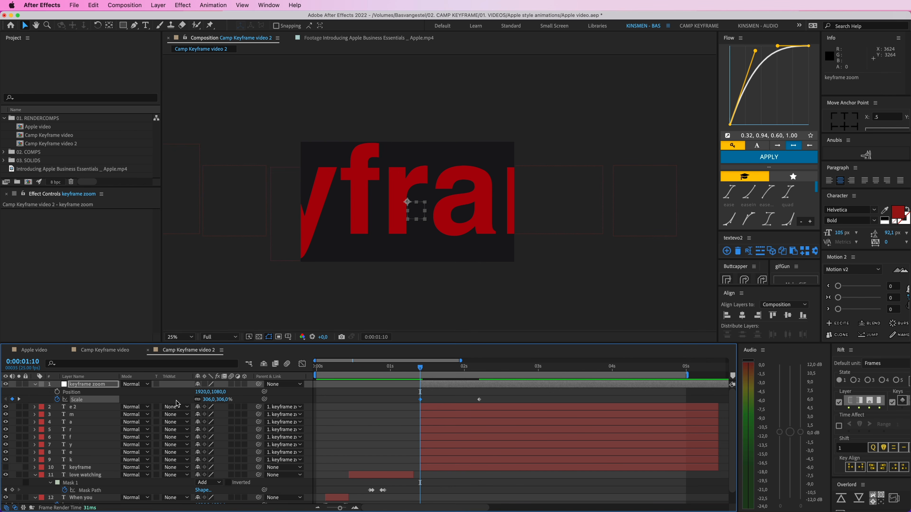
{"action": "left_click", "coordinate": [57, 392]}
{"action": "left_click_drag", "start_coordinate": [420, 392], "coordinate": [479, 392]}
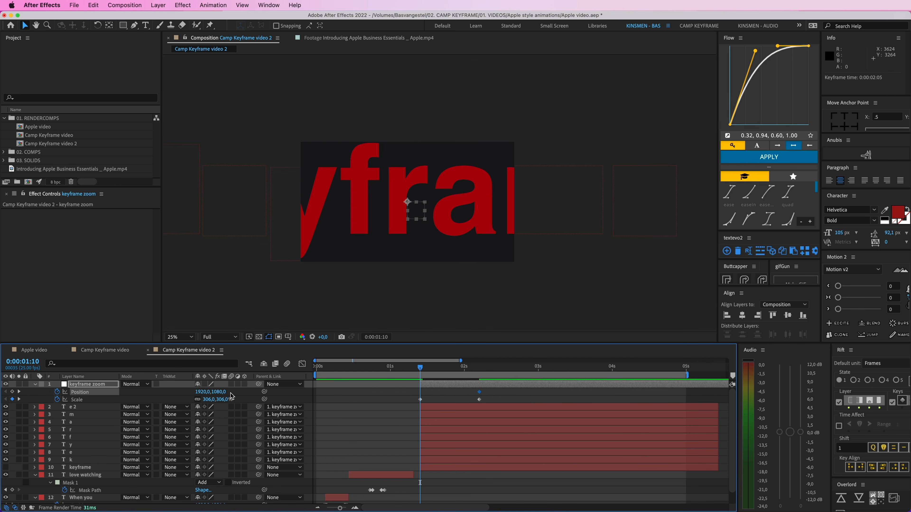
Step: Check the finished "Camp Keyframe video" composition as a reference and return to "Camp Keyframe video 2"
{"action": "left_click", "coordinate": [105, 352]}
{"action": "left_click_drag", "start_coordinate": [417, 367], "coordinate": [385, 368]}
{"action": "left_click", "coordinate": [439, 199]}
{"action": "left_click", "coordinate": [188, 350]}
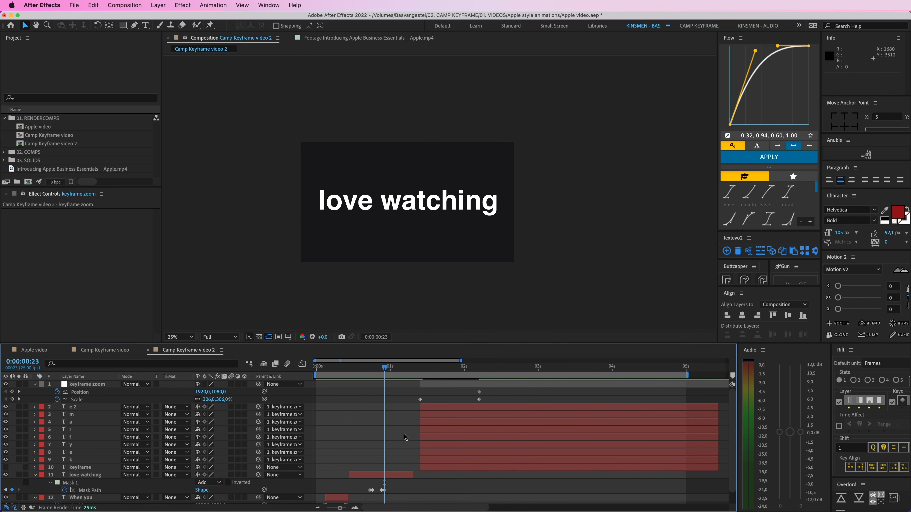
Step: Duplicate the "love watching" text layer and move the copy to the top of the layer stack
{"action": "left_click", "coordinate": [403, 474]}
{"action": "key", "text": "super+d"}
{"action": "left_click_drag", "start_coordinate": [393, 470], "coordinate": [391, 387]}
{"action": "key", "text": "u"}
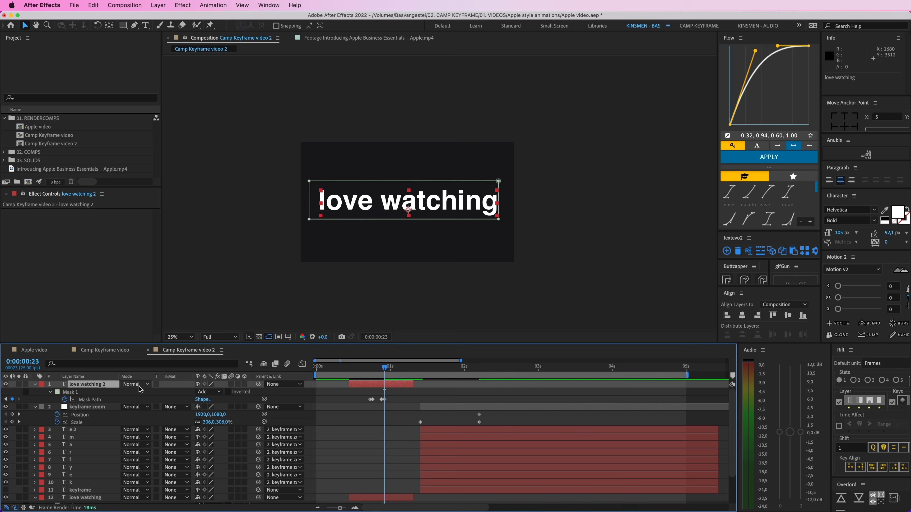
Step: Change the duplicated layer's text to "camp" and shift the layer to start at 0:00:01:10 with the letter layers
{"action": "key", "text": "u"}
{"action": "double_click", "coordinate": [376, 386]}
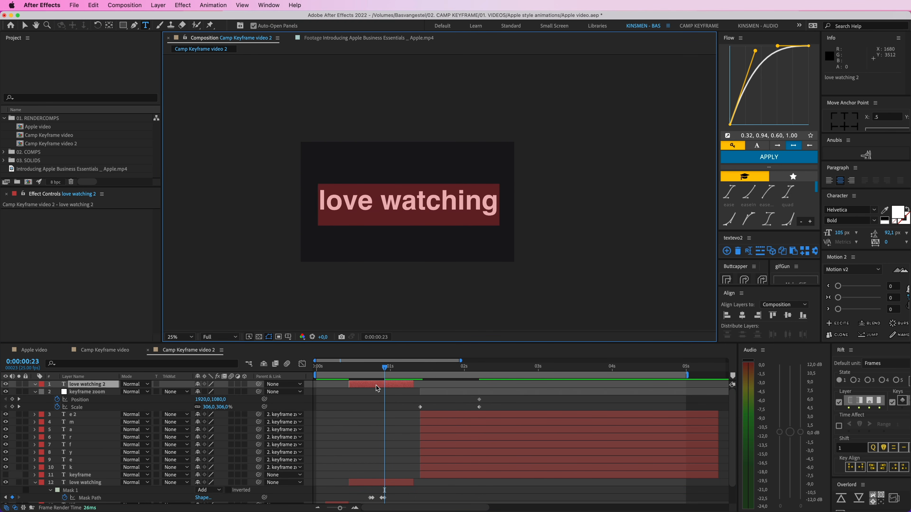
{"action": "type", "text": "camp"}
{"action": "left_click_drag", "start_coordinate": [376, 387], "coordinate": [456, 384]}
{"action": "left_click", "coordinate": [449, 367]}
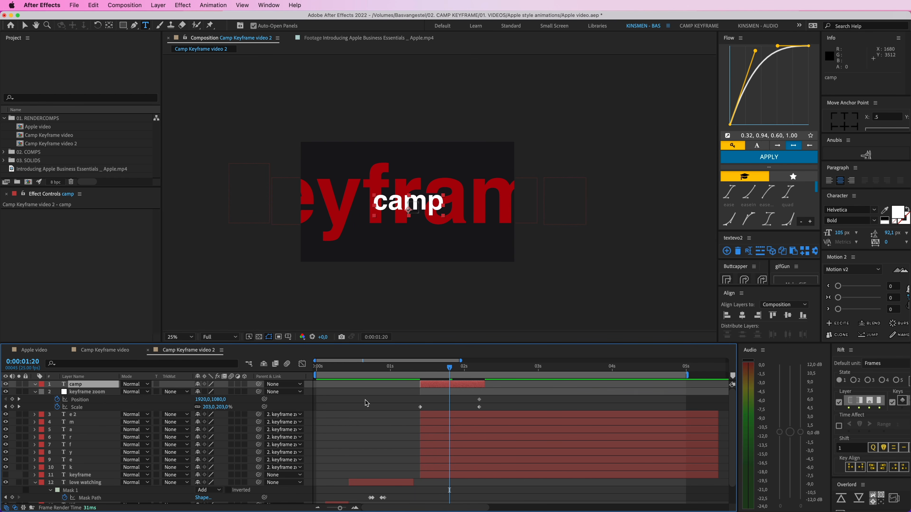
Step: Examine in the "Camp Keyframe video" composition how "camp" sits above the enlarged letters during the zoom
{"action": "left_click", "coordinate": [435, 392]}
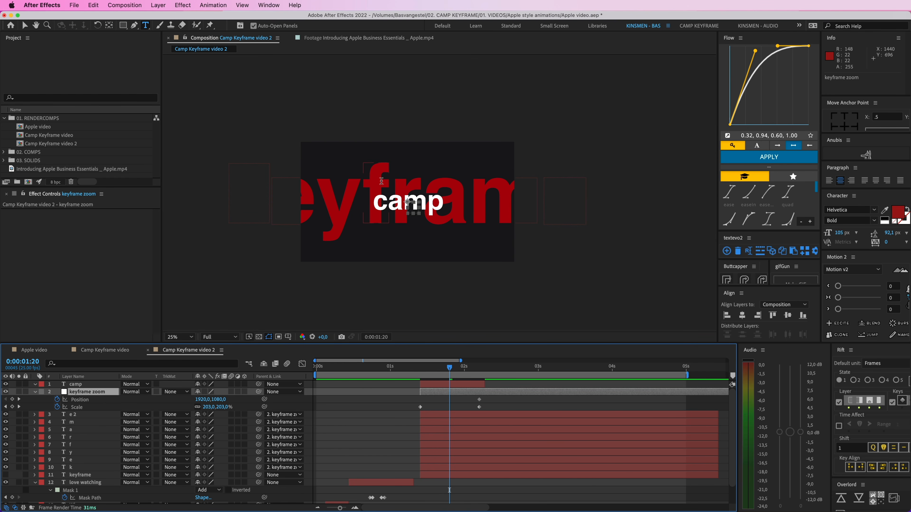
{"action": "left_click", "coordinate": [118, 351]}
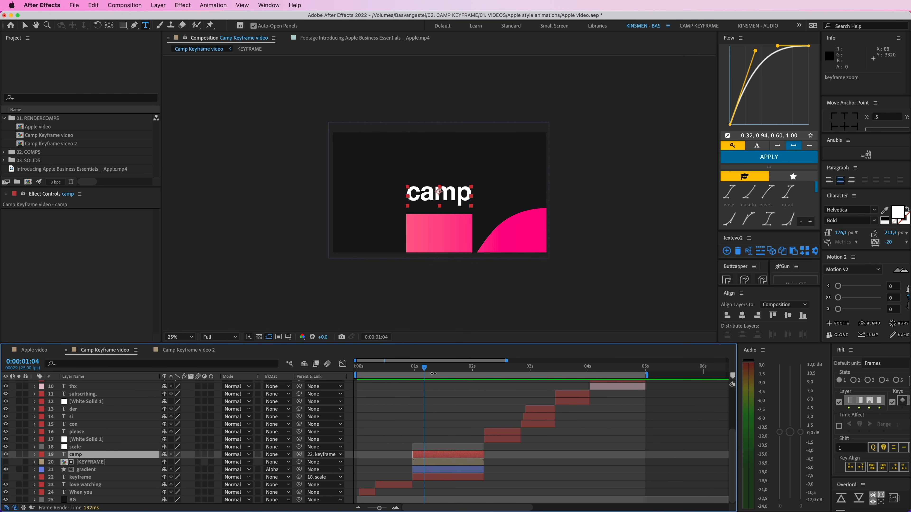
{"action": "left_click", "coordinate": [439, 411]}
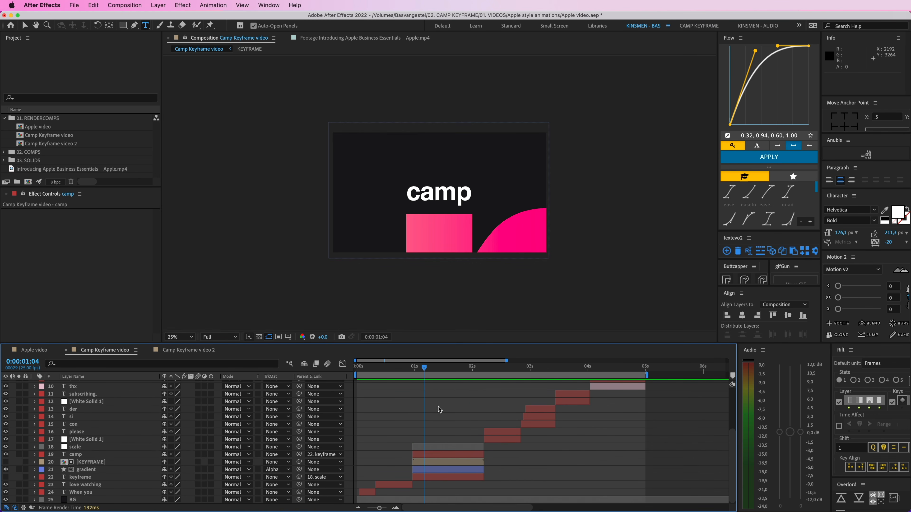
{"action": "key", "text": "v"}
{"action": "left_click_drag", "start_coordinate": [424, 367], "coordinate": [440, 368]}
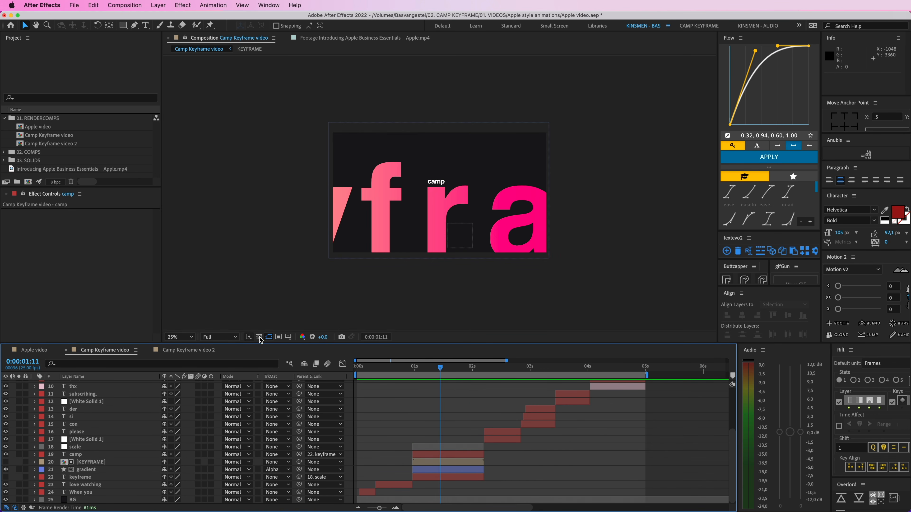
{"action": "left_click", "coordinate": [203, 350]}
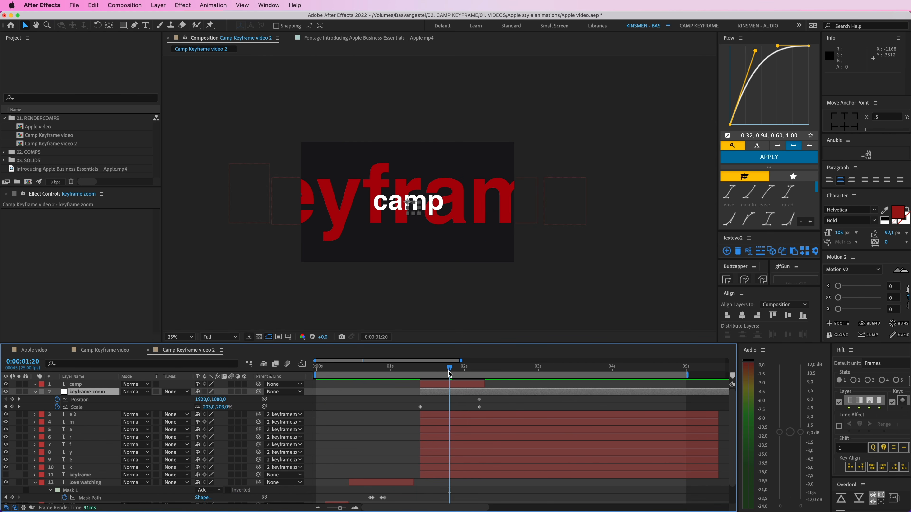
Step: At 0:00:01:10, set the "keyframe zoom" null's Scale to 1369% and its Position to about 2824, 4472
{"action": "left_click_drag", "start_coordinate": [449, 374], "coordinate": [425, 372]}
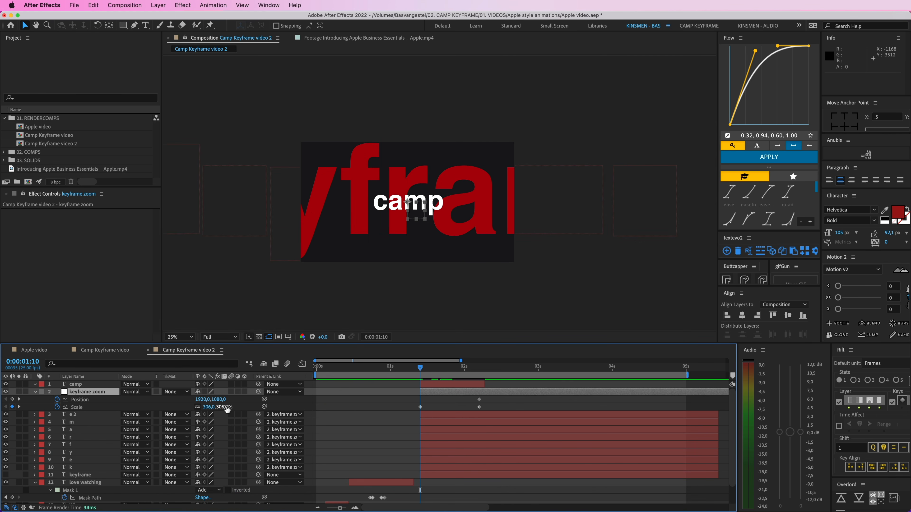
{"action": "left_click_drag", "start_coordinate": [227, 409], "coordinate": [784, 421]}
{"action": "left_click_drag", "start_coordinate": [456, 224], "coordinate": [506, 403]}
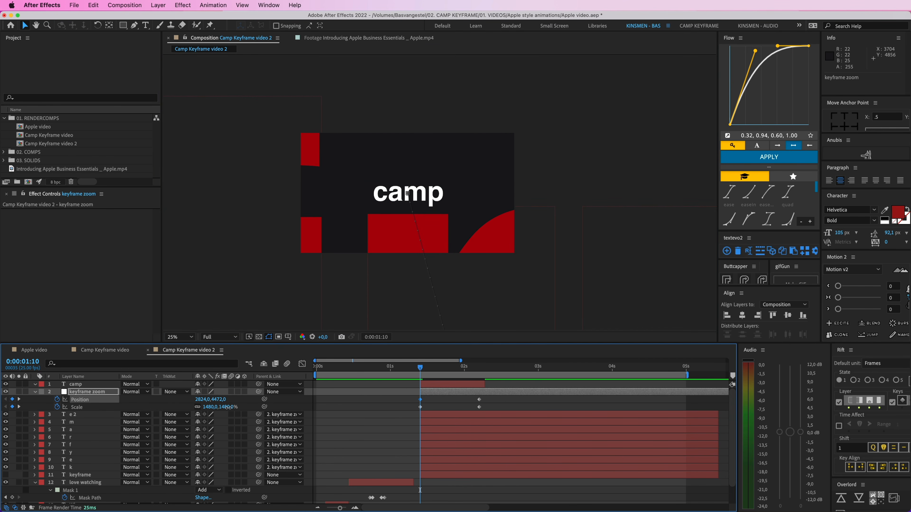
{"action": "left_click_drag", "start_coordinate": [228, 406], "coordinate": [190, 407]}
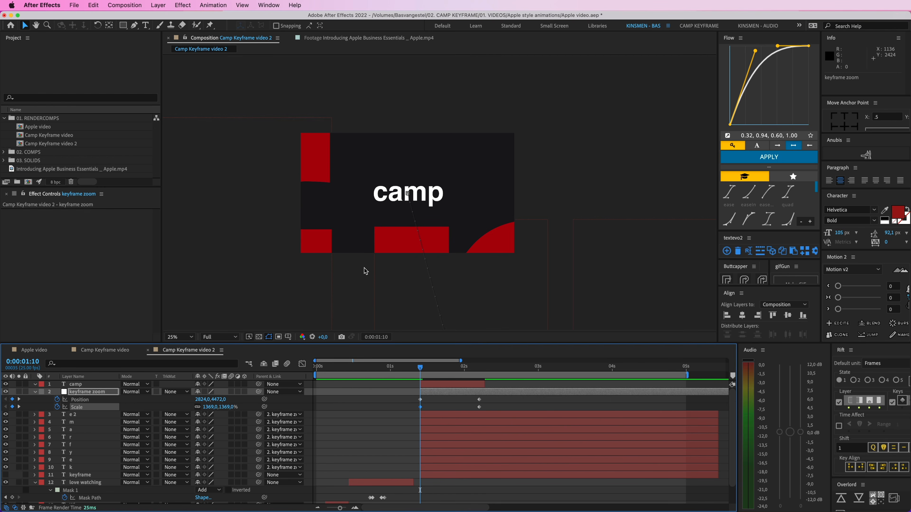
Step: Nudge the null's Position to 2744, 4232 so the enlarged stem of the "r" sits directly under "camp"
{"action": "key", "text": "shift+Left"}
{"action": "key", "text": "shift+Left"}
{"action": "key", "text": "shift+Left"}
{"action": "key", "text": "shift+Left"}
{"action": "key", "text": "shift+Up"}
{"action": "key", "text": "shift+Up"}
{"action": "key", "text": "shift+Up"}
{"action": "key", "text": "shift+Up"}
{"action": "key", "text": "shift+Up"}
{"action": "key", "text": "shift+Up"}
{"action": "key", "text": "shift+Right"}
{"action": "key", "text": "shift+Right"}
{"action": "key", "text": "Right"}
{"action": "key", "text": "Right"}
{"action": "key", "text": "Right"}
{"action": "key", "text": "Right"}
{"action": "key", "text": "Right"}
{"action": "key", "text": "Right"}
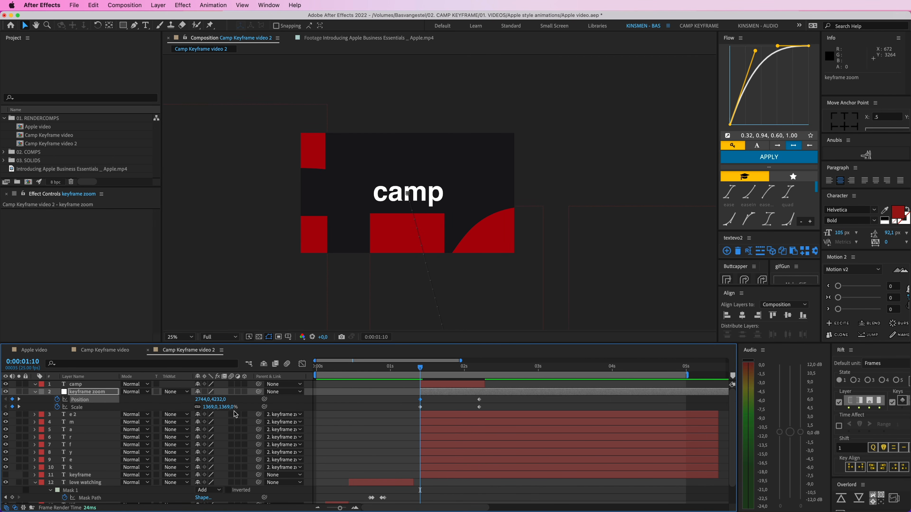
Step: Reduce the null's Scale to 1294% and nudge its Position to 2720, 4056 so the stem matches the width of "camp"
{"action": "left_click_drag", "start_coordinate": [229, 407], "coordinate": [197, 408]}
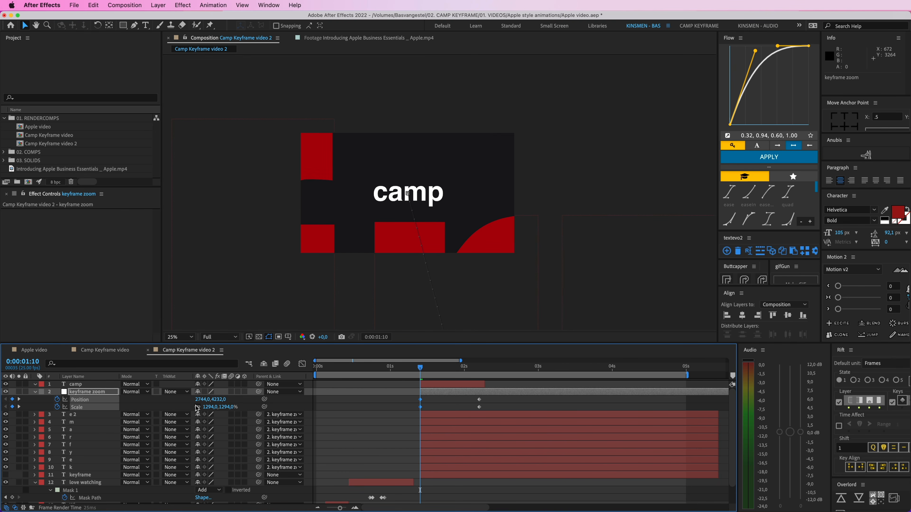
{"action": "key", "text": "shift+Left"}
{"action": "key", "text": "Up"}
{"action": "key", "text": "Up"}
{"action": "key", "text": "Up"}
{"action": "key", "text": "Up"}
{"action": "key", "text": "Up"}
{"action": "key", "text": "Up"}
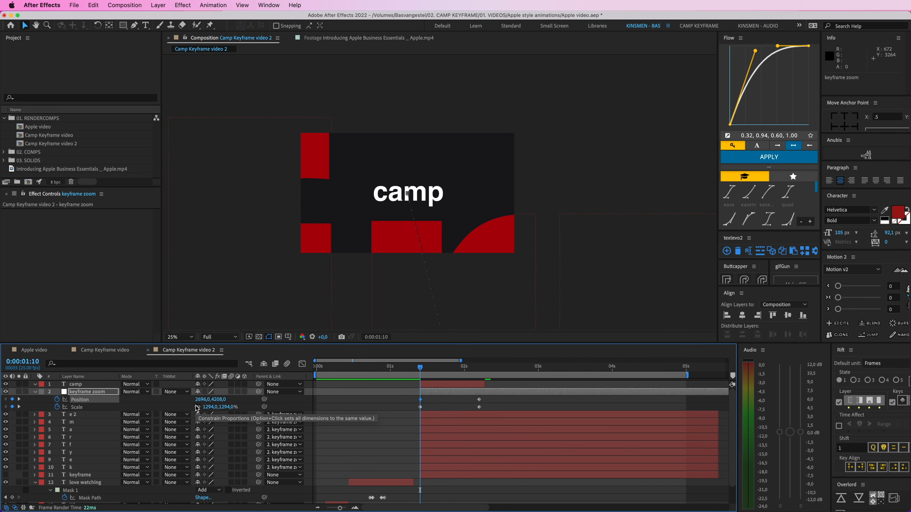
{"action": "key", "text": "Right"}
{"action": "key", "text": "Right"}
{"action": "key", "text": "shift+Up"}
{"action": "key", "text": "shift+Up"}
{"action": "key", "text": "shift+Up"}
{"action": "key", "text": "shift+Up"}
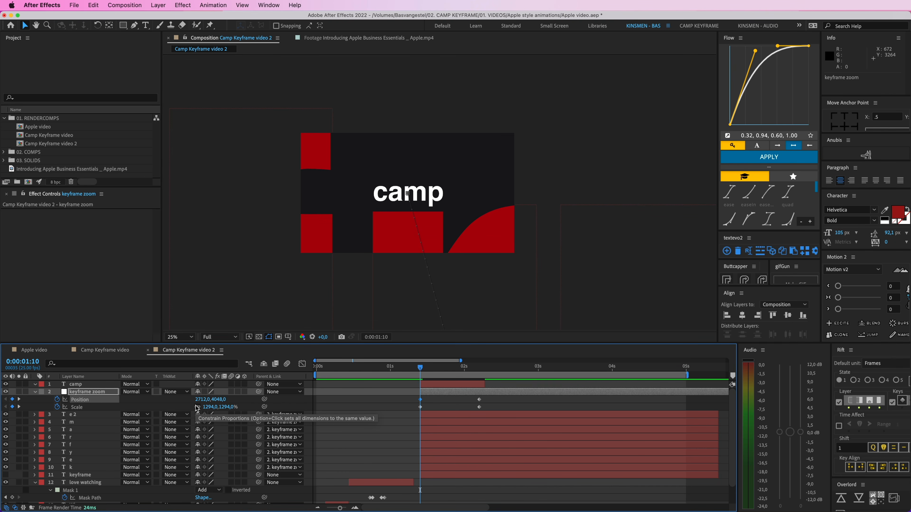
Step: Apply the Flow "quart" easing preset to all of the null's Position and Scale keyframes and preview the zoom-out
{"action": "left_click", "coordinate": [397, 406]}
{"action": "left_click_drag", "start_coordinate": [403, 400], "coordinate": [496, 412]}
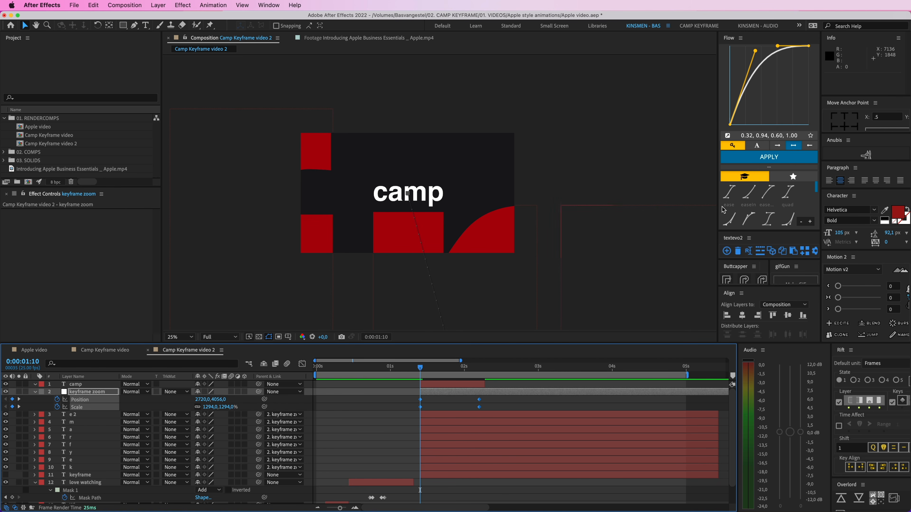
{"action": "scroll", "coordinate": [759, 212], "scroll_direction": "down", "scroll_amount": 3}
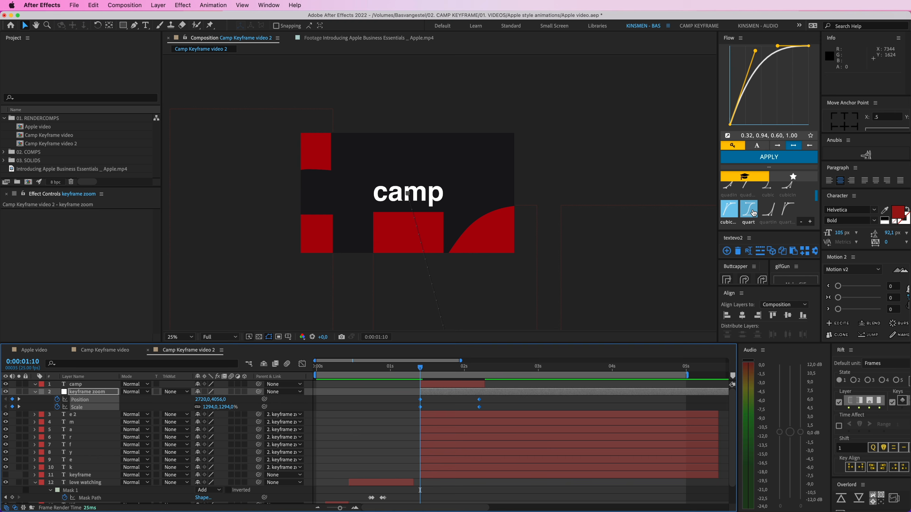
{"action": "left_click", "coordinate": [748, 209]}
{"action": "left_click", "coordinate": [762, 157]}
{"action": "left_click", "coordinate": [407, 369]}
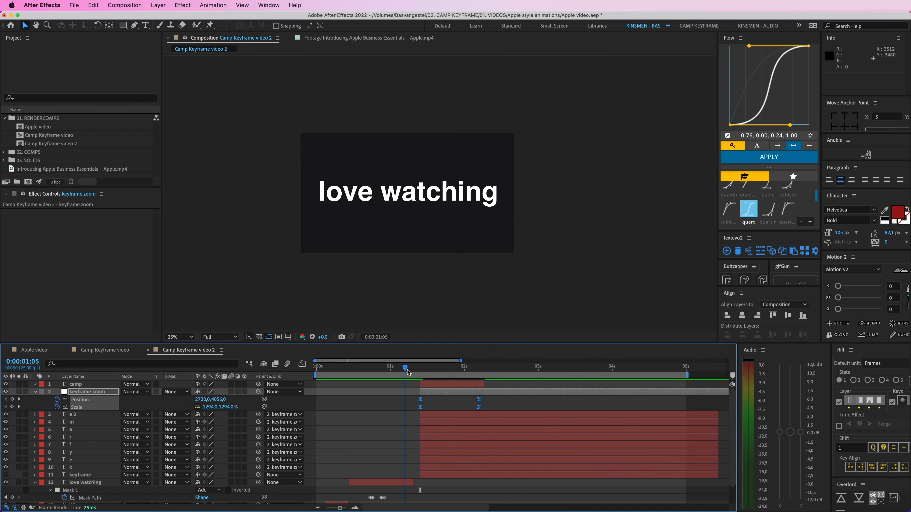
{"action": "key", "text": "space"}
{"action": "key", "text": "space"}
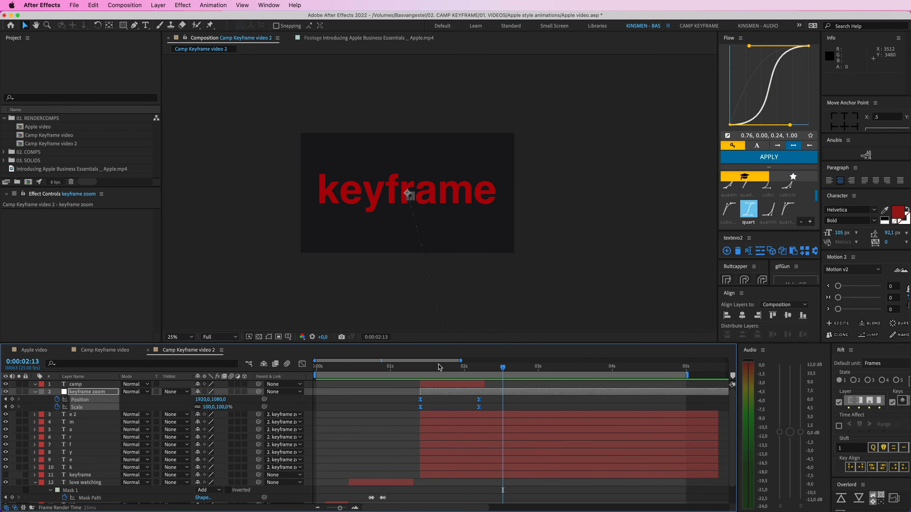
Step: Shorten the zoom by moving the null's end keyframes to just before 0:00:01:24, reapply the quart easing and preview it
{"action": "left_click", "coordinate": [420, 370]}
{"action": "left_click_drag", "start_coordinate": [478, 408], "coordinate": [459, 408]}
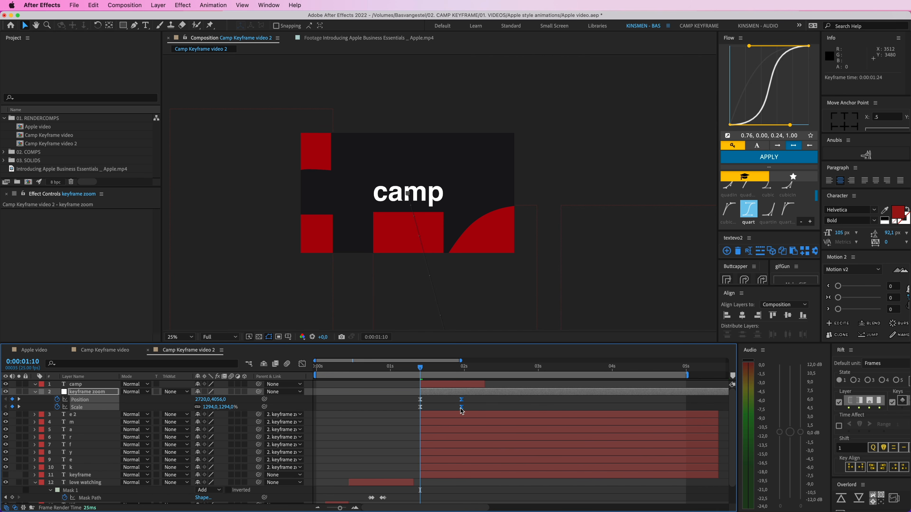
{"action": "left_click", "coordinate": [784, 160]}
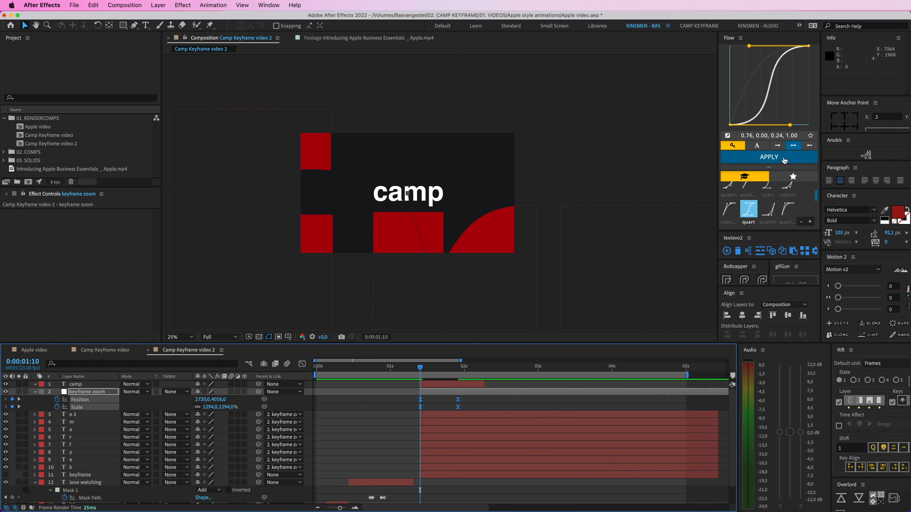
{"action": "left_click", "coordinate": [441, 404]}
{"action": "key", "text": "space"}
{"action": "key", "text": "space"}
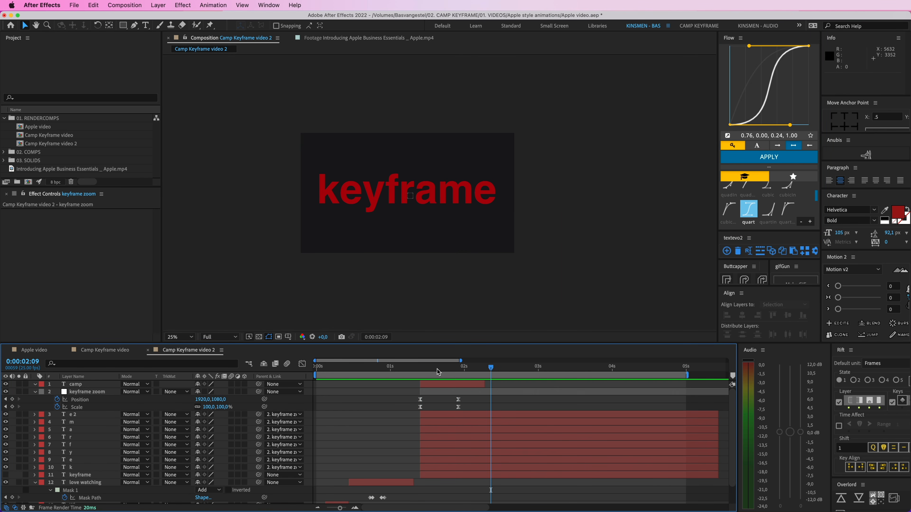
Step: Parent the "camp" layer to the "keyframe zoom" null at 0:00:01:10 and preview the combined zoom
{"action": "left_click_drag", "start_coordinate": [431, 368], "coordinate": [422, 366]}
{"action": "left_click", "coordinate": [436, 385]}
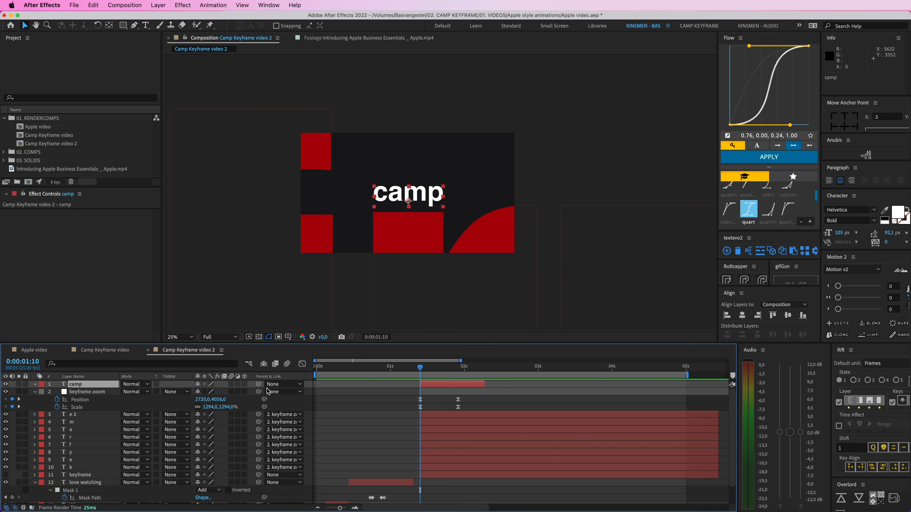
{"action": "left_click", "coordinate": [37, 395]}
{"action": "left_click_drag", "start_coordinate": [258, 384], "coordinate": [86, 392]}
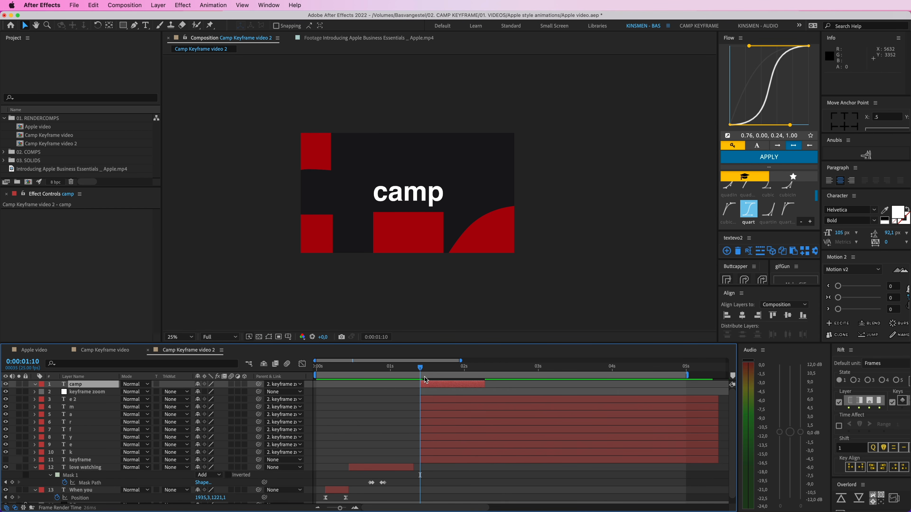
{"action": "key", "text": "space"}
{"action": "key", "text": "space"}
{"action": "left_click", "coordinate": [377, 392]}
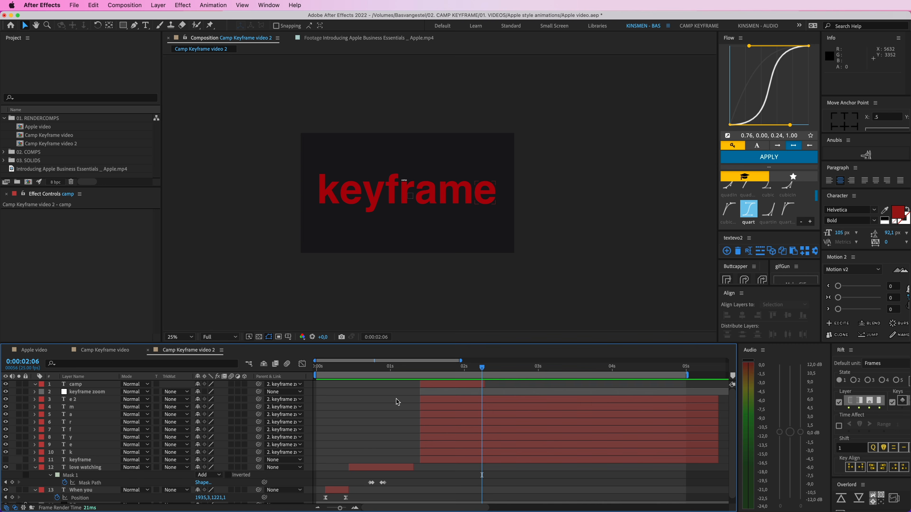
Step: Copy the "gradient" shape layer from "Camp Keyframe video" and paste it into "Camp Keyframe video 2"
{"action": "left_click", "coordinate": [111, 352]}
{"action": "left_click", "coordinate": [90, 470]}
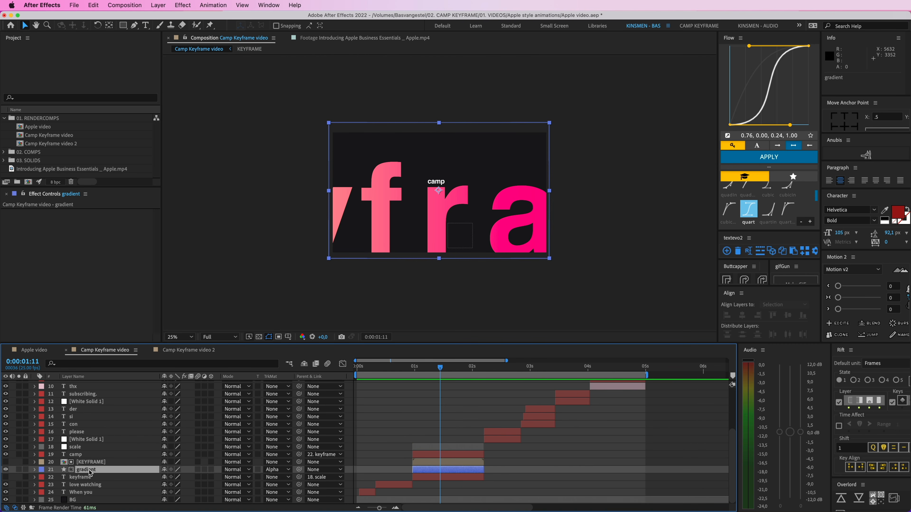
{"action": "key", "text": "ctrl+c"}
{"action": "left_click", "coordinate": [188, 350]}
{"action": "key", "text": "ctrl+v"}
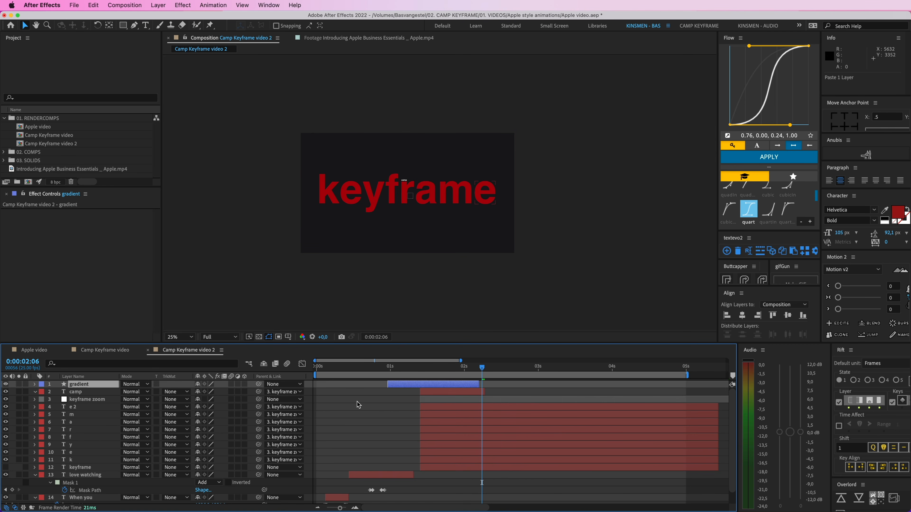
Step: Set the pasted gradient layer's track matte to None and put the layer back at the top of the stack
{"action": "key", "text": "ctrl+bracketleft"}
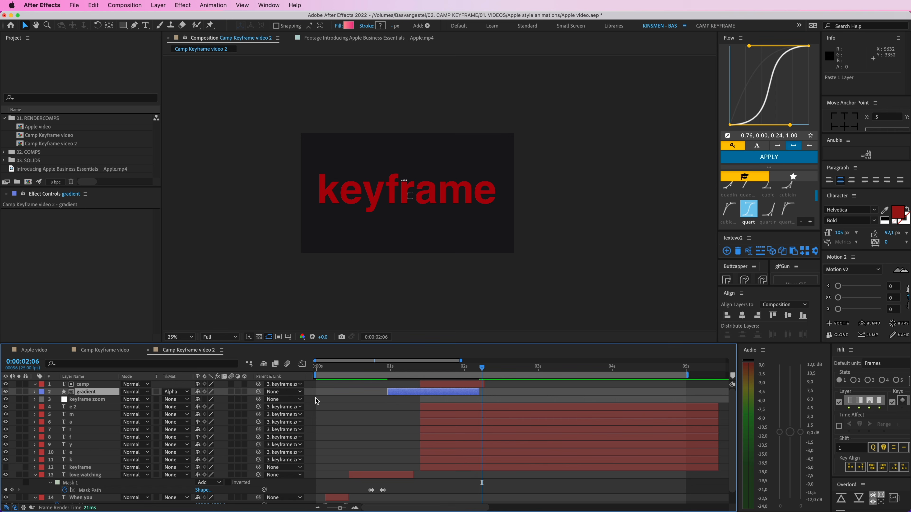
{"action": "left_click", "coordinate": [176, 392]}
{"action": "left_click", "coordinate": [184, 402]}
{"action": "key", "text": "ctrl+bracketright"}
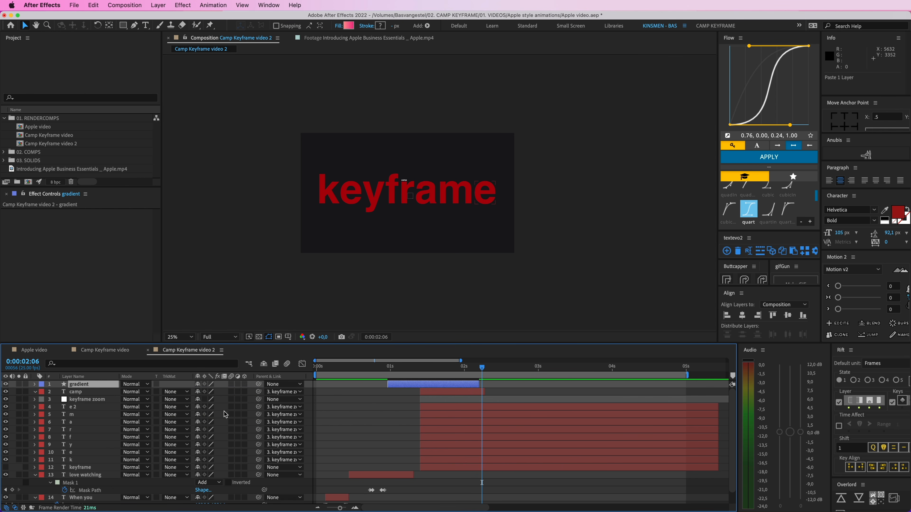
Step: Shift the gradient layer in time so it starts just before the letter layers
{"action": "left_click_drag", "start_coordinate": [396, 383], "coordinate": [420, 383]}
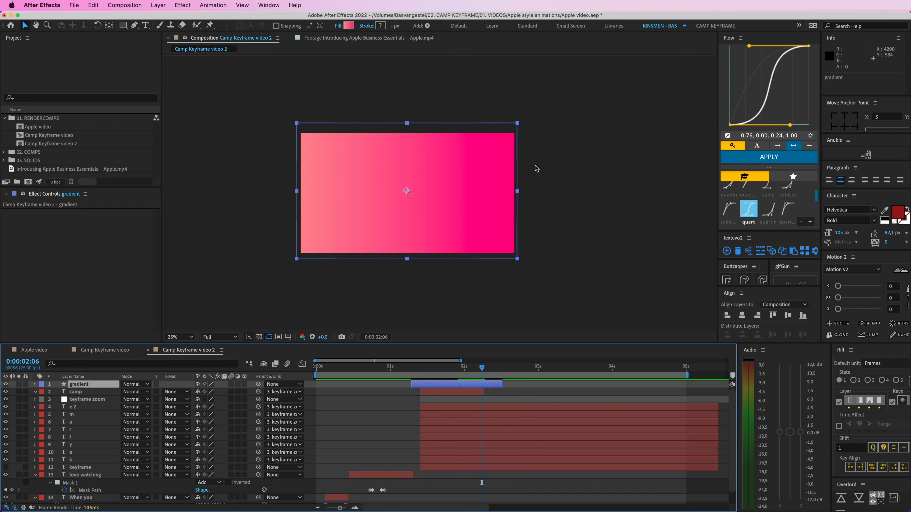
{"action": "scroll", "coordinate": [489, 193], "scroll_direction": "down", "scroll_amount": 2}
{"action": "scroll", "coordinate": [443, 183], "scroll_direction": "up", "scroll_amount": 2}
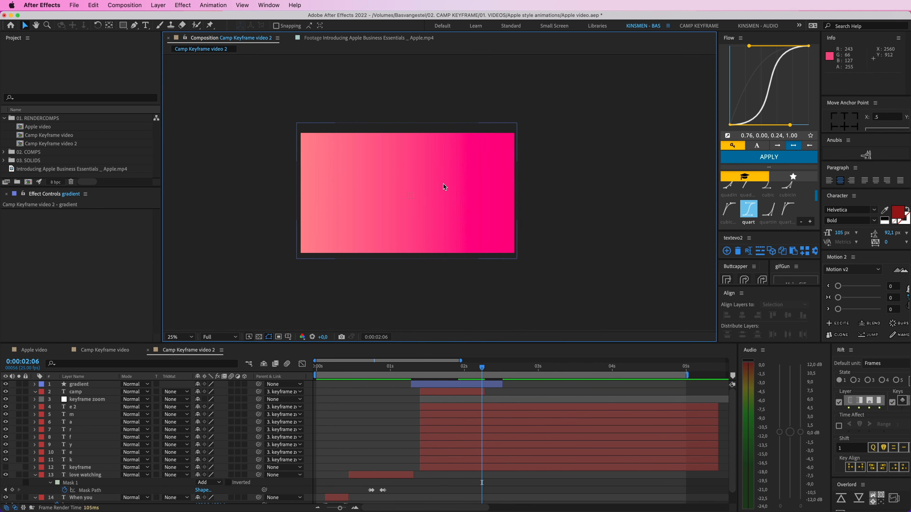
Step: Inspect the gradient layer's fill in the Gradient Editor and cancel without changing the colours
{"action": "left_click", "coordinate": [430, 166]}
{"action": "left_click", "coordinate": [348, 26]}
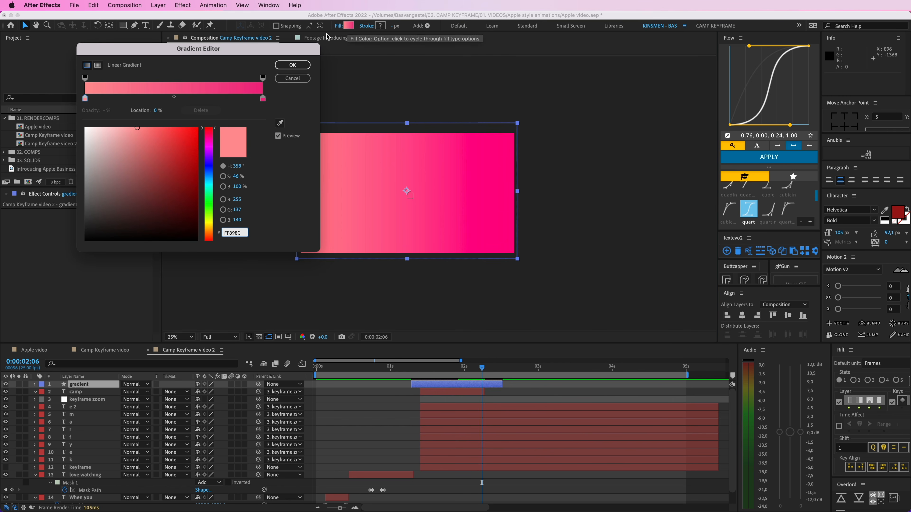
{"action": "left_click", "coordinate": [292, 78]}
{"action": "left_click", "coordinate": [534, 201]}
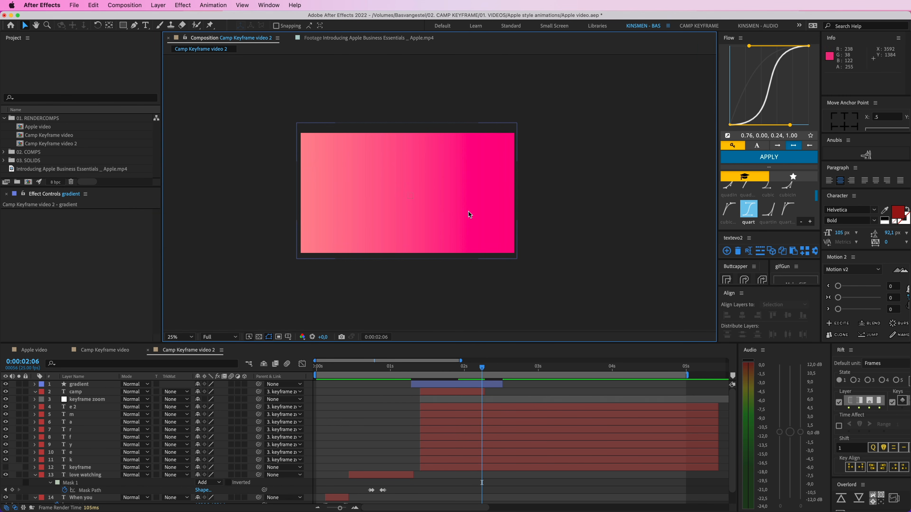
Step: Shift the gradient layer to start just before 3 seconds, clear of the letter layers, and return to 0:00:01:10
{"action": "left_click", "coordinate": [451, 211]}
{"action": "left_click_drag", "start_coordinate": [461, 383], "coordinate": [579, 383]}
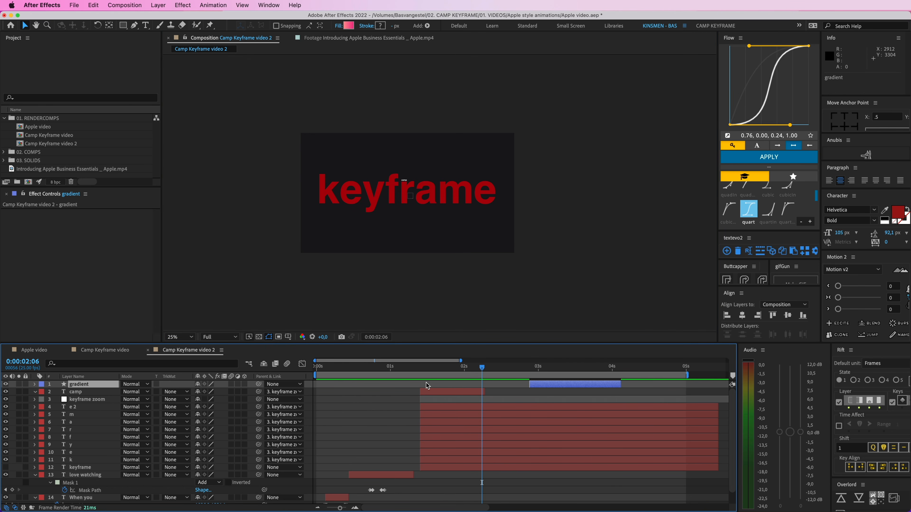
{"action": "left_click", "coordinate": [431, 468]}
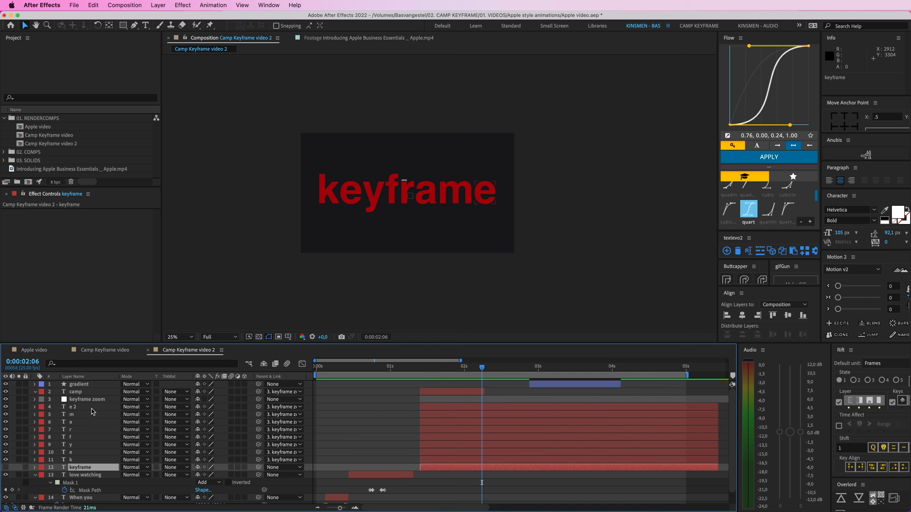
{"action": "left_click", "coordinate": [77, 408], "text": "shift"}
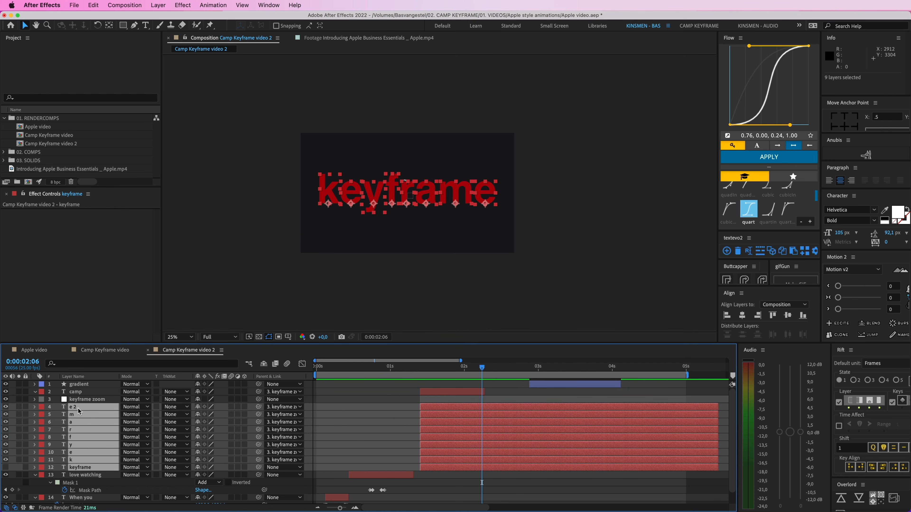
{"action": "left_click", "coordinate": [438, 400], "text": "shift"}
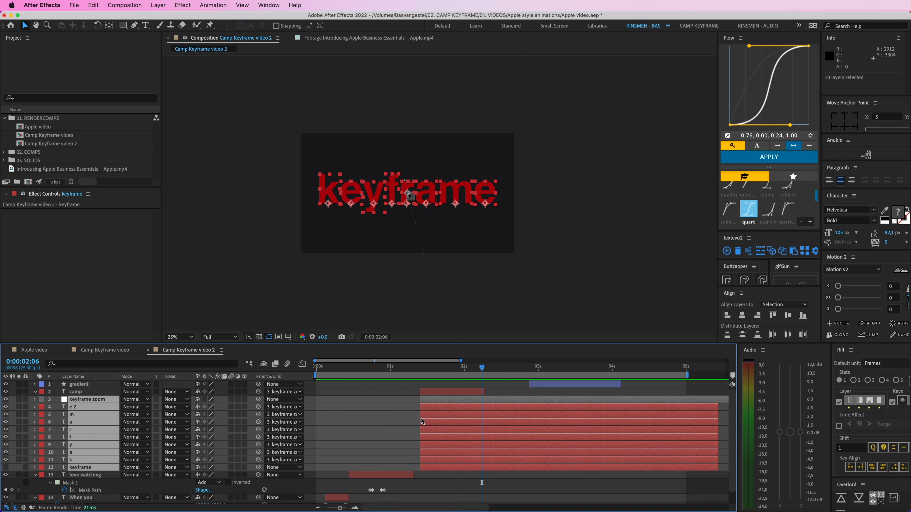
{"action": "left_click_drag", "start_coordinate": [466, 370], "coordinate": [420, 370]}
Step: Duplicate the "keyframe zoom" null and parent the "camp" layer to the duplicate, "keyframe zoom 2"
{"action": "left_click", "coordinate": [75, 393]}
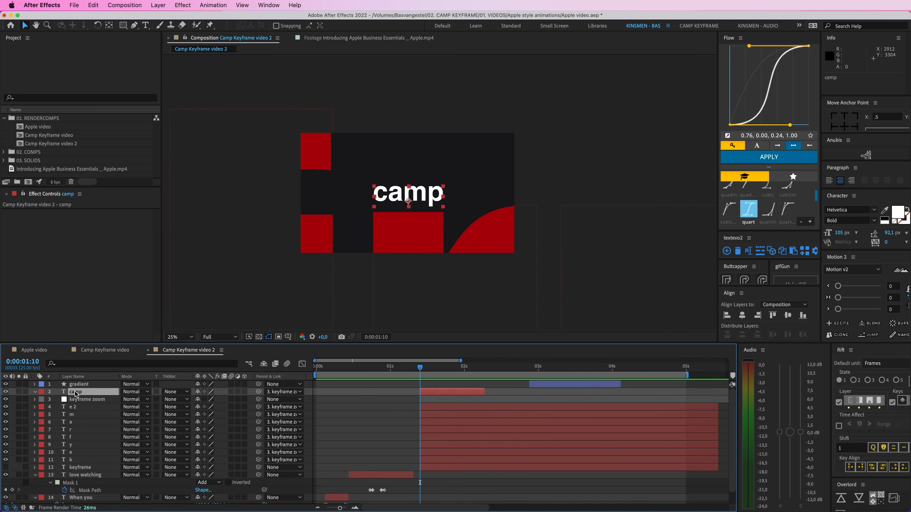
{"action": "left_click", "coordinate": [409, 402]}
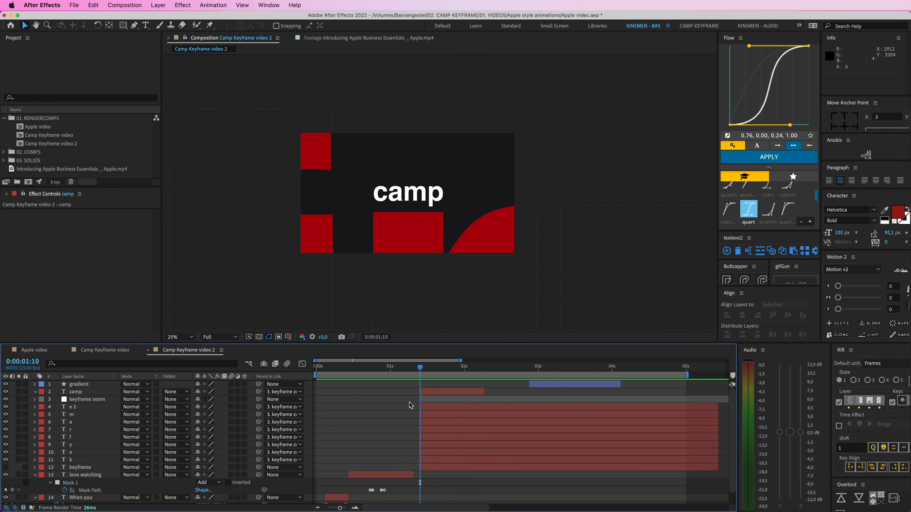
{"action": "left_click", "coordinate": [434, 401]}
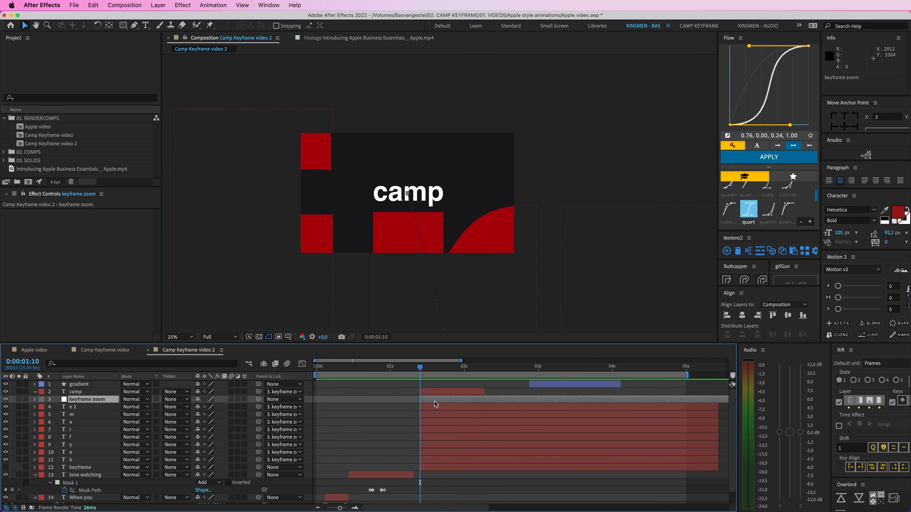
{"action": "key", "text": "super+d"}
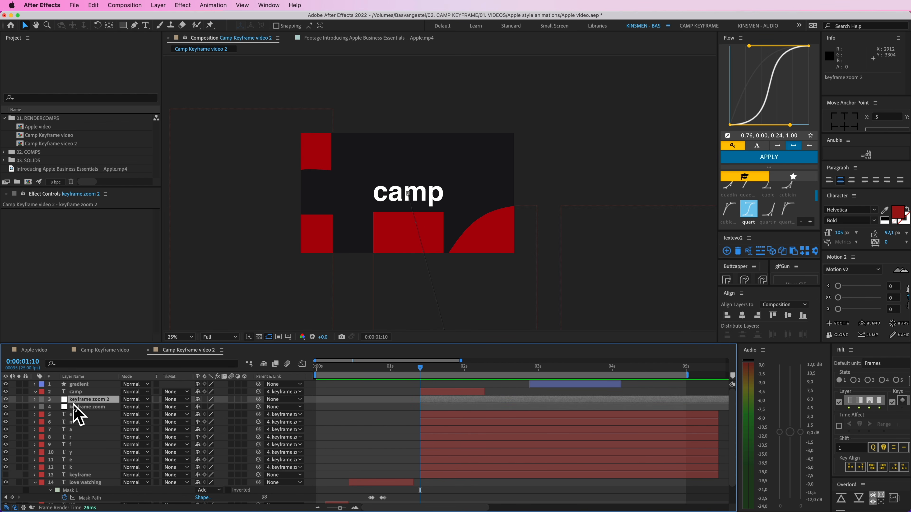
{"action": "left_click", "coordinate": [76, 392]}
{"action": "left_click_drag", "start_coordinate": [257, 394], "coordinate": [90, 400]}
{"action": "left_click", "coordinate": [104, 400]}
Step: Pre-compose the "keyframe zoom" null, all letter layers and the "keyframe" layer into a composition named "keyframe text", moving all attributes
{"action": "left_click", "coordinate": [102, 408]}
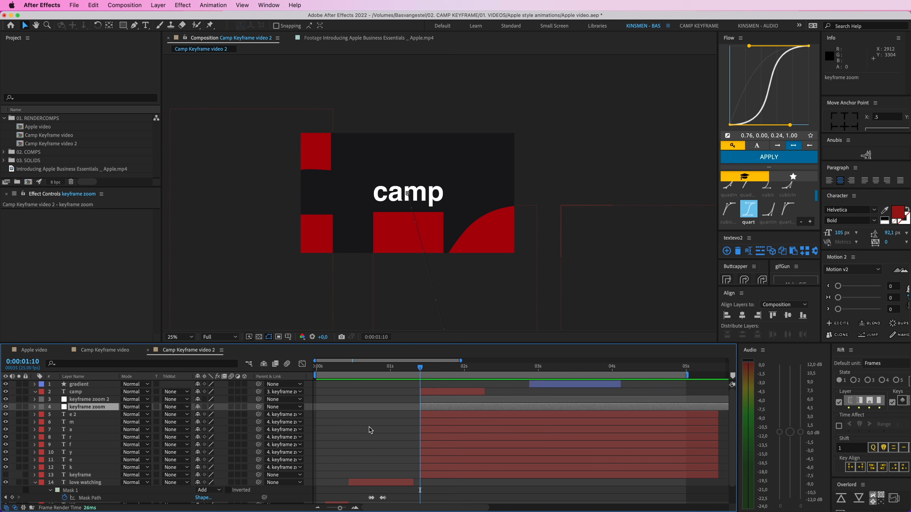
{"action": "left_click", "coordinate": [432, 475], "text": "shift"}
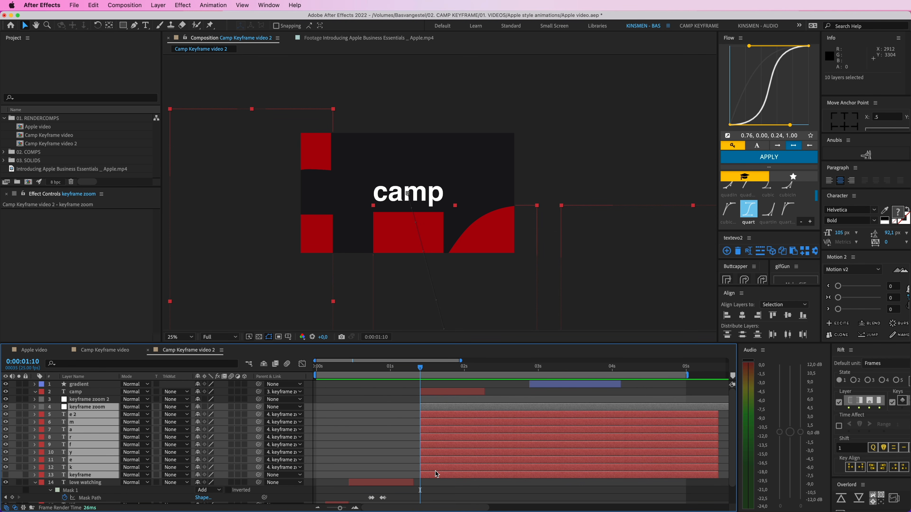
{"action": "key", "text": "super+shift+c"}
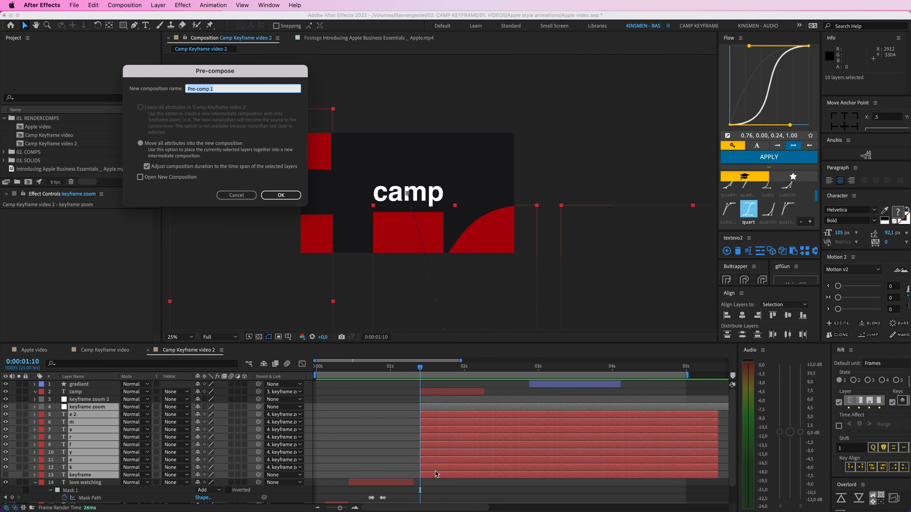
{"action": "type", "text": "keyframe text"}
{"action": "key", "text": "Return"}
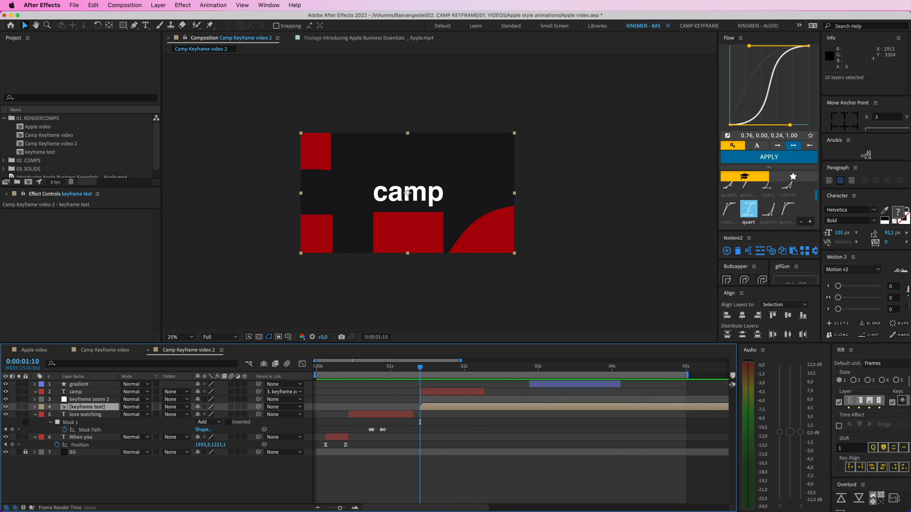
{"action": "left_click", "coordinate": [415, 398]}
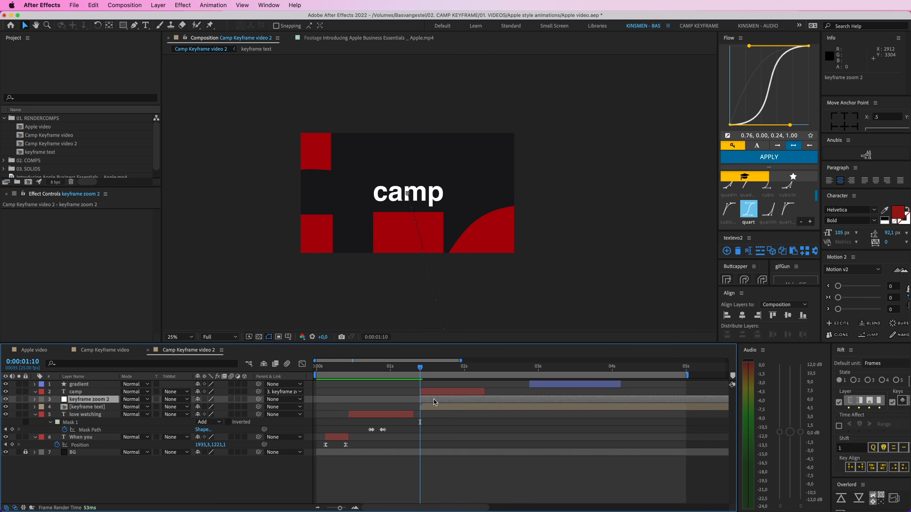
{"action": "left_click", "coordinate": [440, 408]}
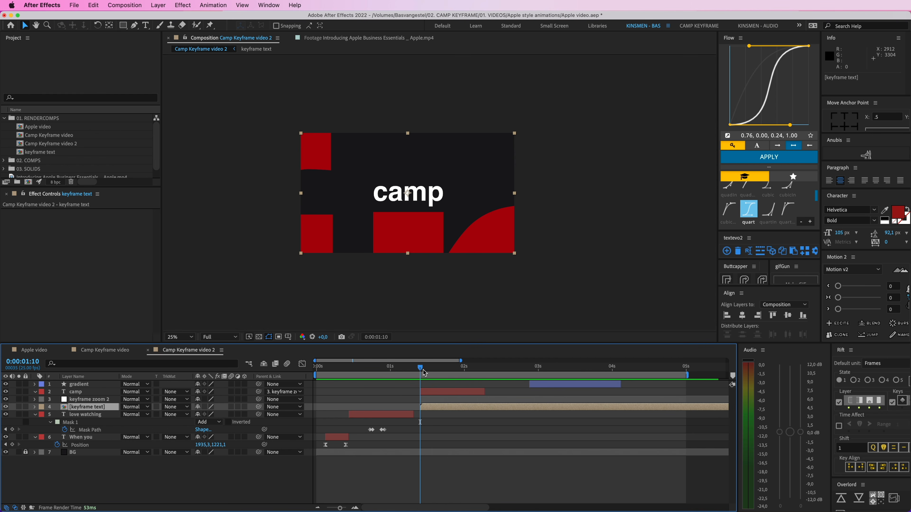
Step: Place the gradient layer directly below "keyframe text", starting at 0:00:01:10 and extended to about 0:00:03:22
{"action": "left_click_drag", "start_coordinate": [424, 373], "coordinate": [457, 371]}
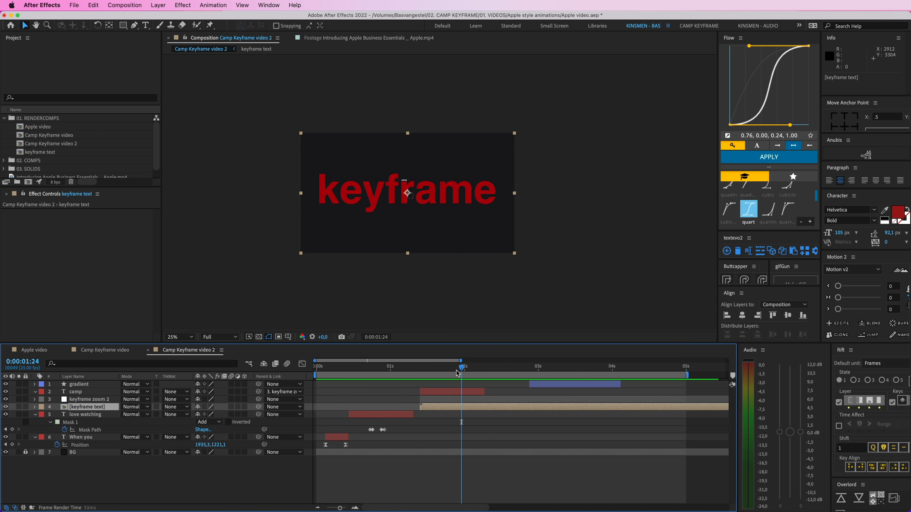
{"action": "left_click_drag", "start_coordinate": [544, 386], "coordinate": [434, 386]}
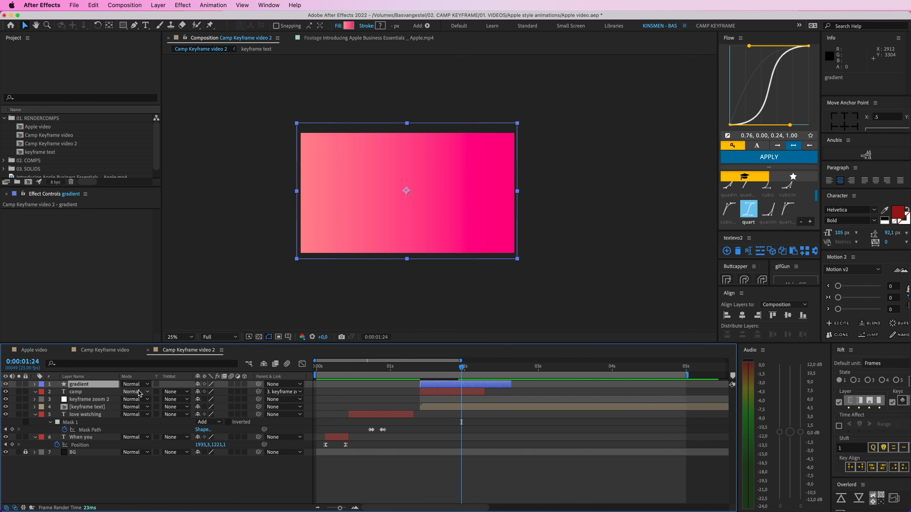
{"action": "left_click_drag", "start_coordinate": [80, 385], "coordinate": [90, 414]}
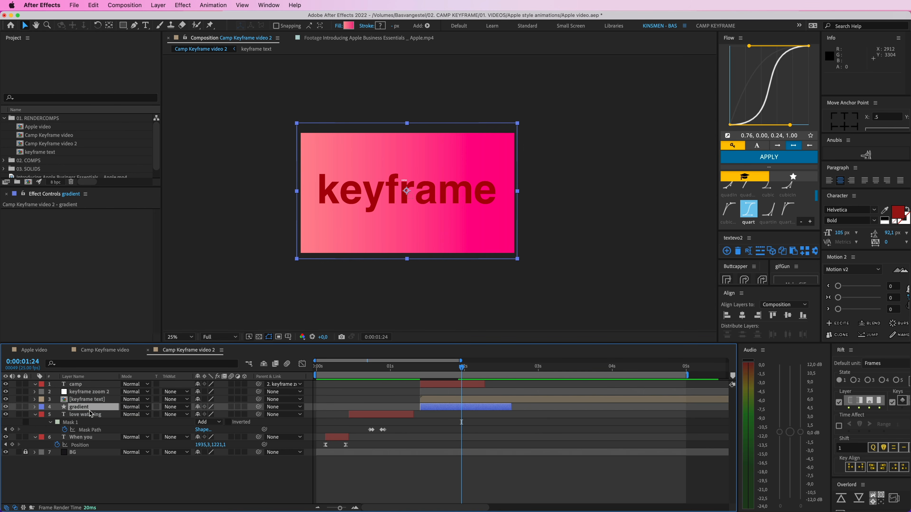
{"action": "left_click_drag", "start_coordinate": [512, 408], "coordinate": [603, 407]}
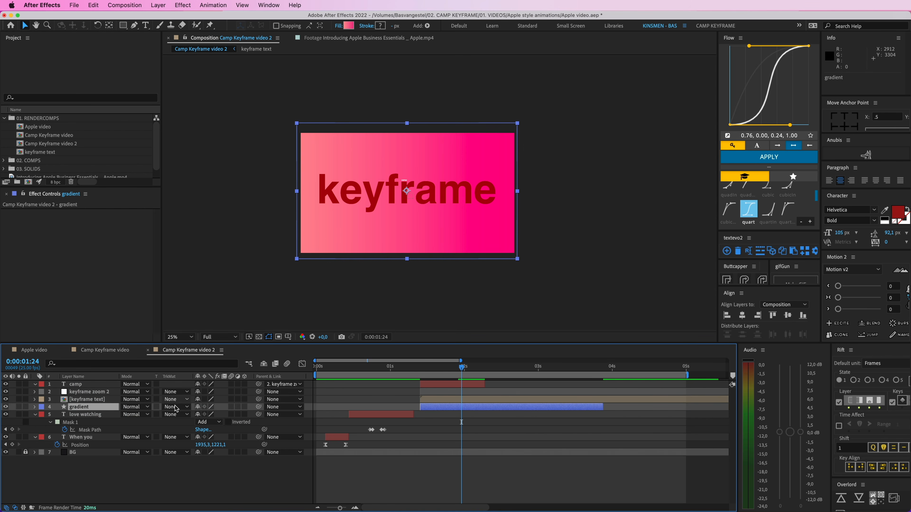
Step: Set the gradient layer's track matte to Alpha using "keyframe text" and preview the coloured zoom
{"action": "left_click", "coordinate": [176, 406]}
{"action": "left_click", "coordinate": [214, 432]}
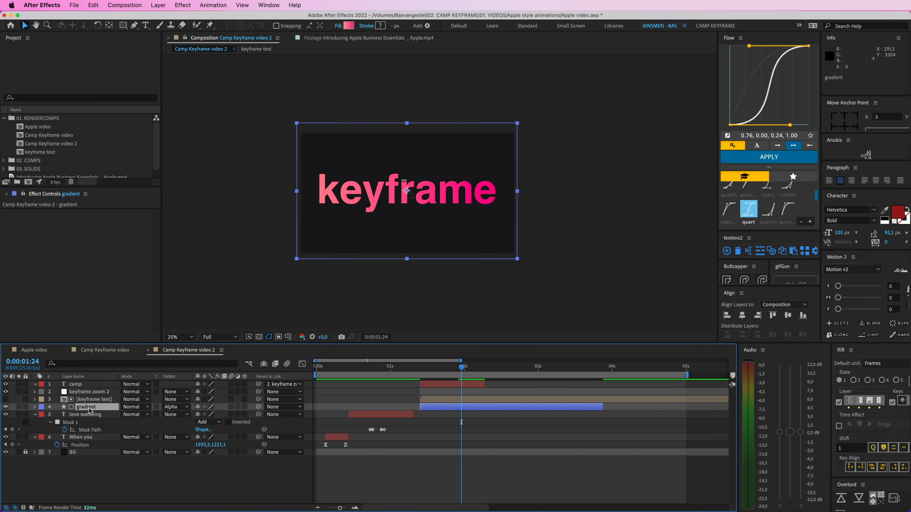
{"action": "left_click", "coordinate": [94, 399]}
{"action": "left_click", "coordinate": [395, 386]}
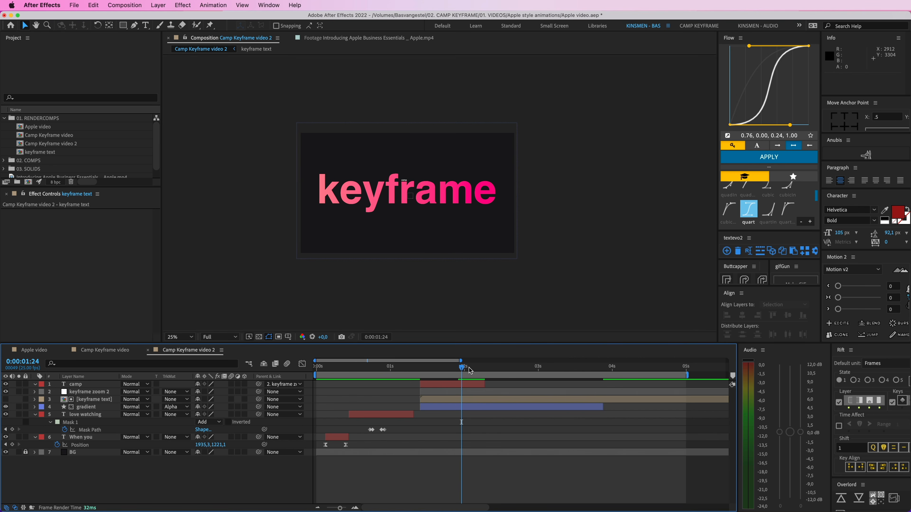
{"action": "left_click_drag", "start_coordinate": [461, 366], "coordinate": [410, 370]}
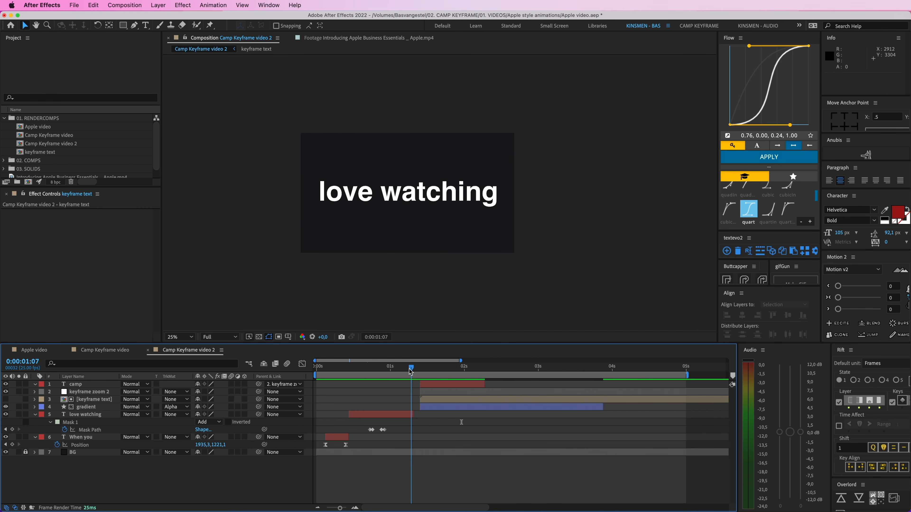
{"action": "key", "text": "space"}
Step: Shift the camp, keyframe zoom 2, keyframe text and gradient layers two frames earlier, directly after "love watching", and preview the transition
{"action": "key", "text": "space"}
{"action": "left_click", "coordinate": [430, 385]}
{"action": "left_click", "coordinate": [433, 407], "text": "shift"}
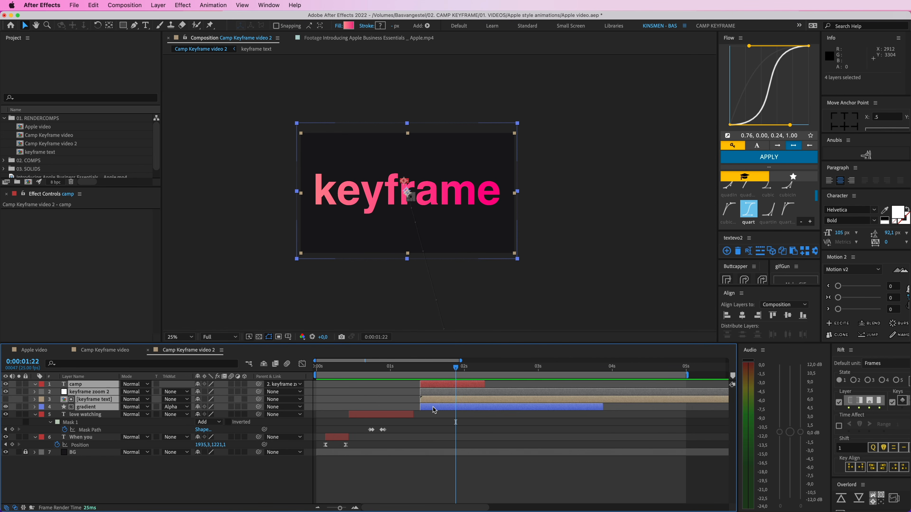
{"action": "left_click_drag", "start_coordinate": [433, 407], "coordinate": [426, 407]}
{"action": "left_click_drag", "start_coordinate": [402, 369], "coordinate": [412, 370]}
{"action": "key", "text": "space"}
{"action": "key", "text": "space"}
{"action": "key", "text": "space"}
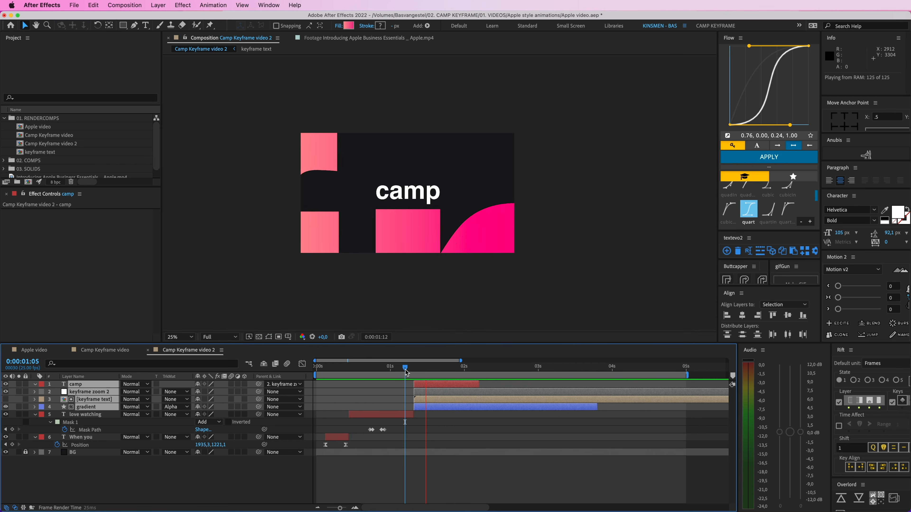
{"action": "key", "text": "space"}
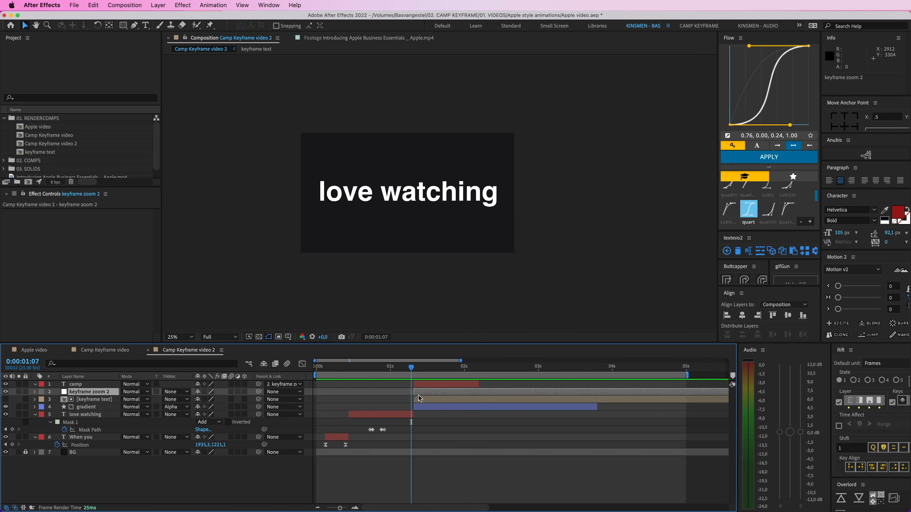
Step: In the "keyframe text" precomp, move the "keyframe zoom" null's Position and Scale keyframes five frames later, starting at 0:00:01:15
{"action": "double_click", "coordinate": [421, 399]}
{"action": "left_click", "coordinate": [354, 386]}
{"action": "key", "text": "u"}
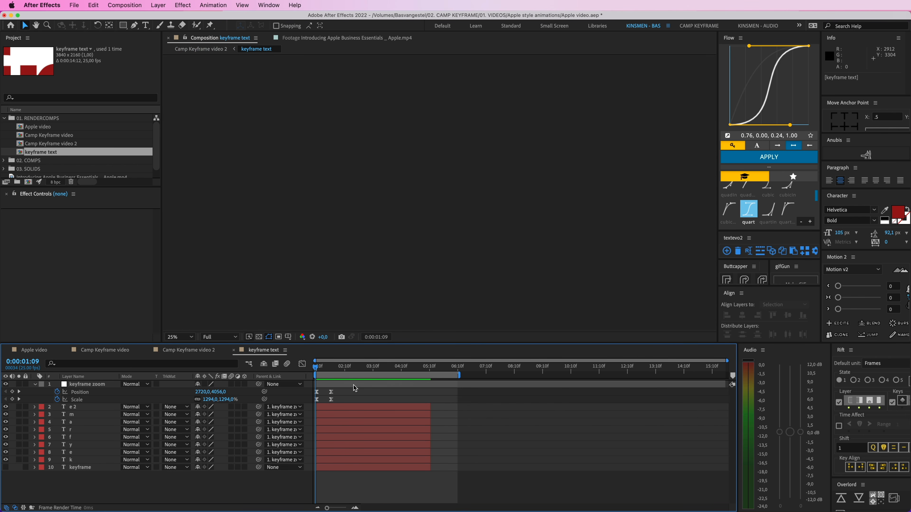
{"action": "left_click", "coordinate": [317, 369]}
{"action": "key", "text": "equal"}
{"action": "key", "text": "equal"}
{"action": "key", "text": "equal"}
{"action": "key", "text": "equal"}
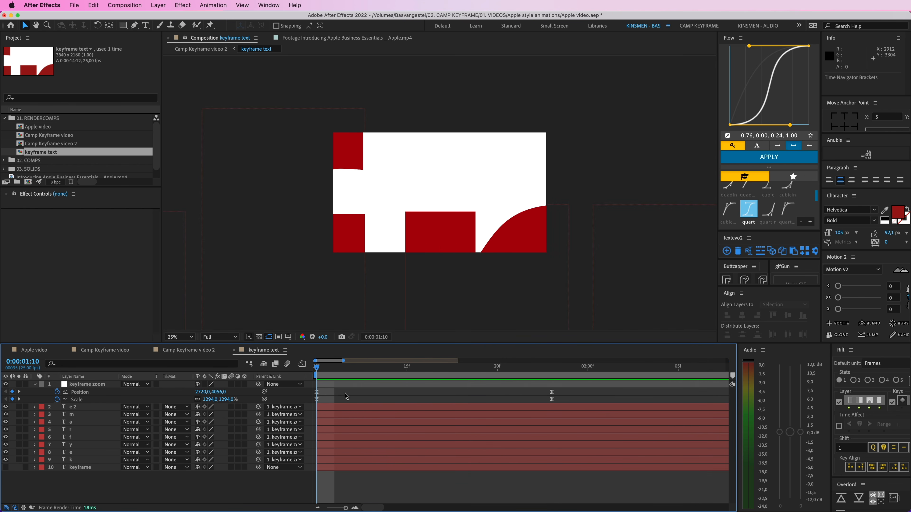
{"action": "key", "text": "Page_Down"}
{"action": "key", "text": "Page_Down"}
{"action": "key", "text": "Page_Down"}
{"action": "key", "text": "Page_Down"}
{"action": "key", "text": "Page_Down"}
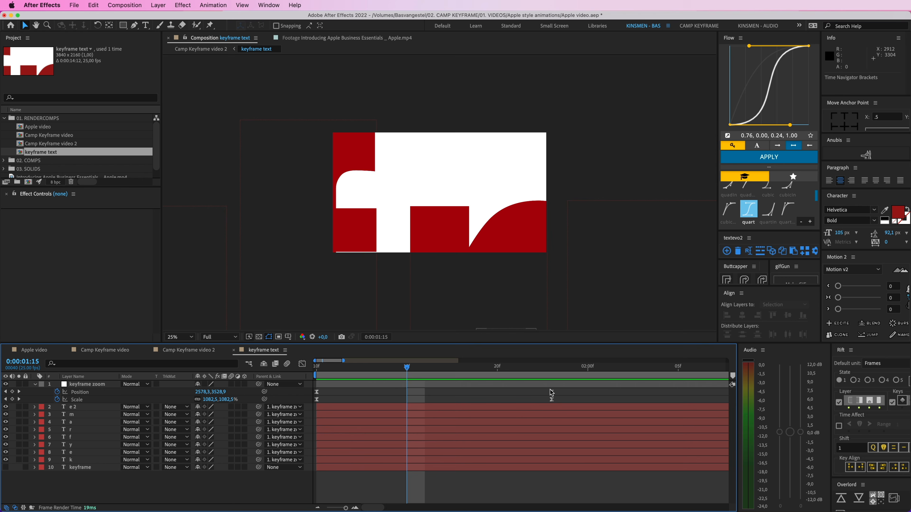
{"action": "left_click_drag", "start_coordinate": [568, 389], "coordinate": [385, 395]}
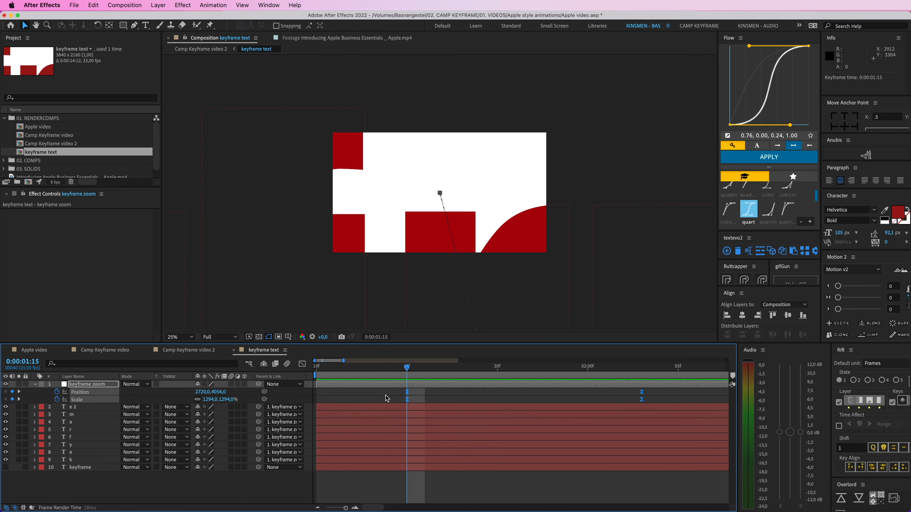
Step: In Camp Keyframe video 2, move the Position and Scale keyframes of "keyframe zoom 2" five frames later, starting at 0:00:01:13
{"action": "left_click", "coordinate": [213, 354]}
{"action": "left_click", "coordinate": [436, 392]}
{"action": "key", "text": "u"}
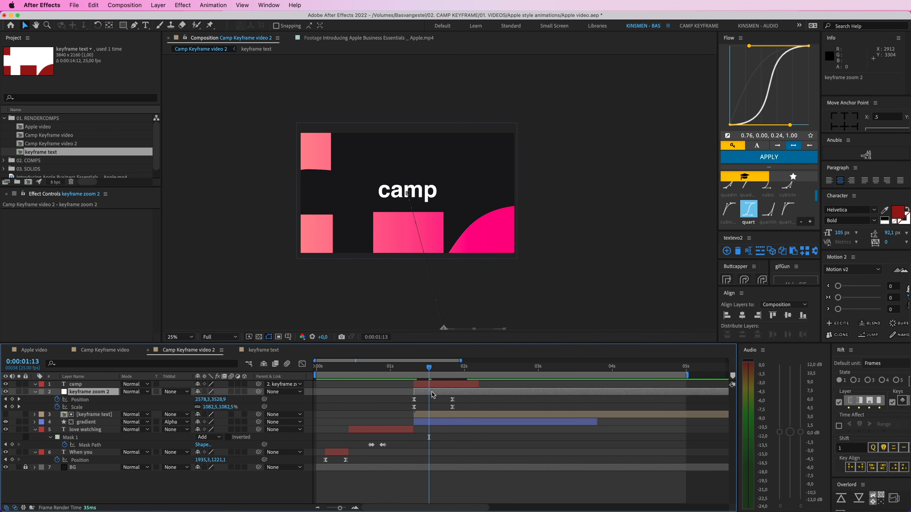
{"action": "left_click", "coordinate": [414, 369]}
{"action": "key", "text": "Page_Down"}
{"action": "key", "text": "Page_Down"}
{"action": "key", "text": "Page_Down"}
{"action": "key", "text": "Page_Down"}
{"action": "key", "text": "Page_Down"}
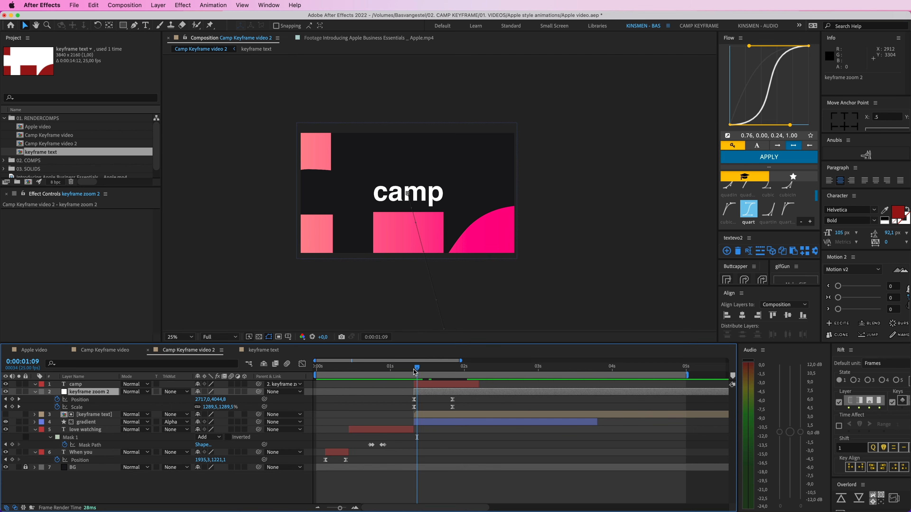
{"action": "left_click_drag", "start_coordinate": [402, 394], "coordinate": [429, 407]}
Step: Preview the delayed zoom and extend the end of the "camp" layer to about 0:00:04:06
{"action": "left_click_drag", "start_coordinate": [397, 369], "coordinate": [388, 369]}
{"action": "key", "text": "space"}
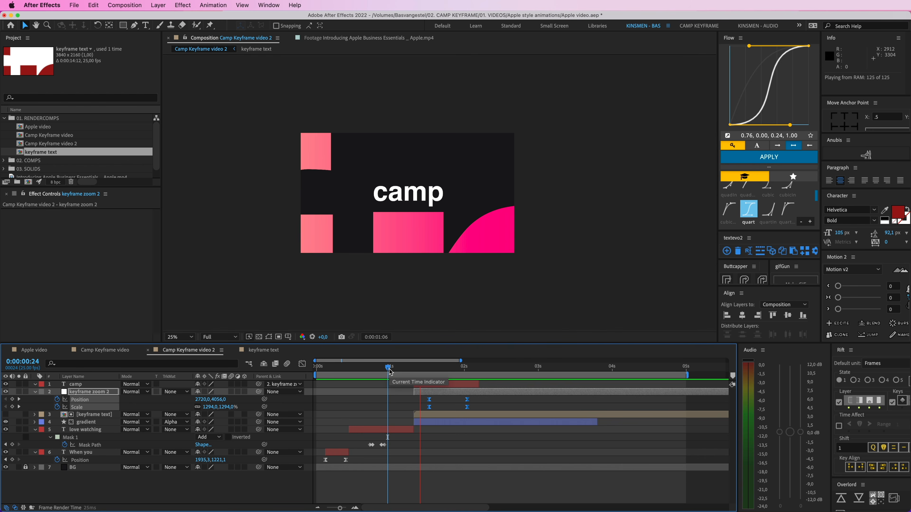
{"action": "key", "text": "space"}
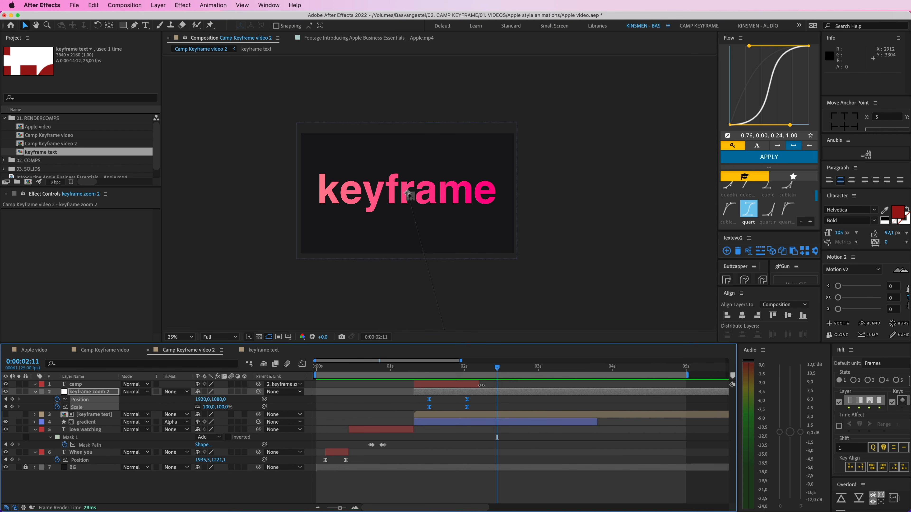
{"action": "left_click_drag", "start_coordinate": [481, 385], "coordinate": [629, 384]}
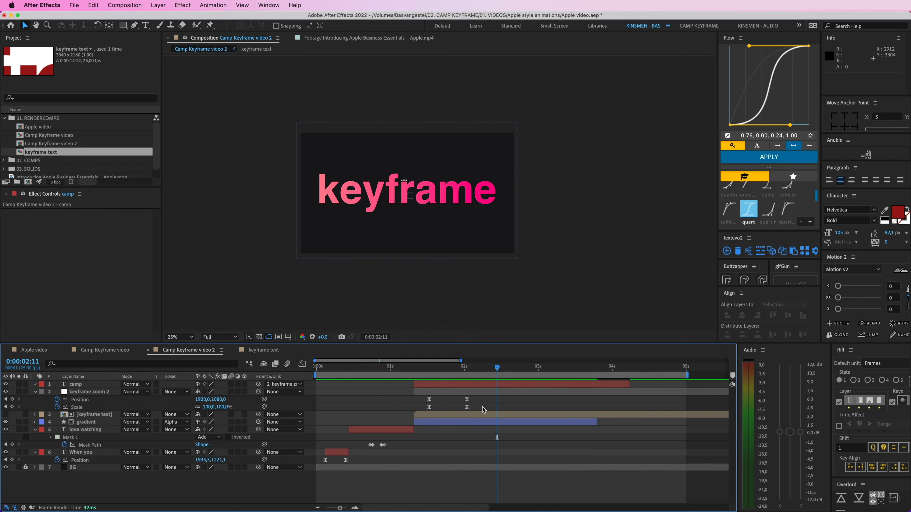
Step: In the "keyframe text" precomp, add Position keyframes at 0:00:02:03 to all eight individual letter layers
{"action": "double_click", "coordinate": [465, 413]}
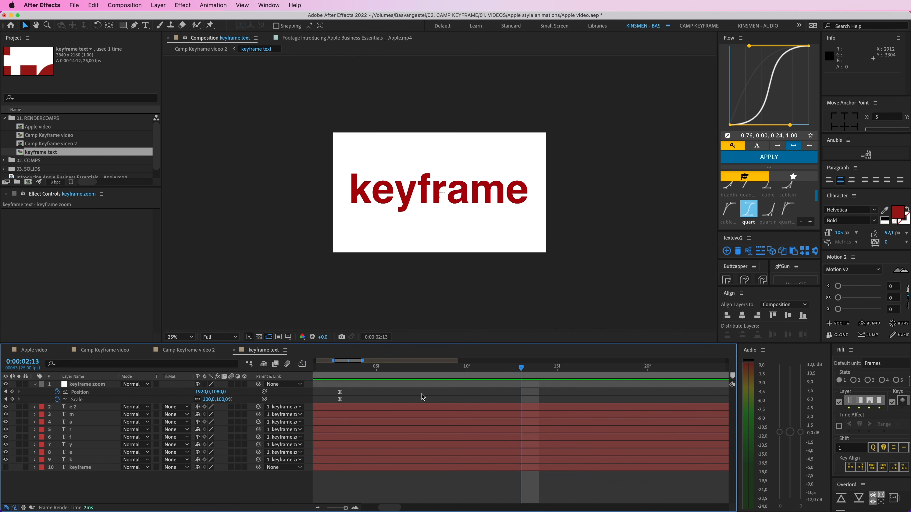
{"action": "key", "text": "semicolon"}
{"action": "left_click_drag", "start_coordinate": [347, 367], "coordinate": [316, 367]}
{"action": "key", "text": "comma"}
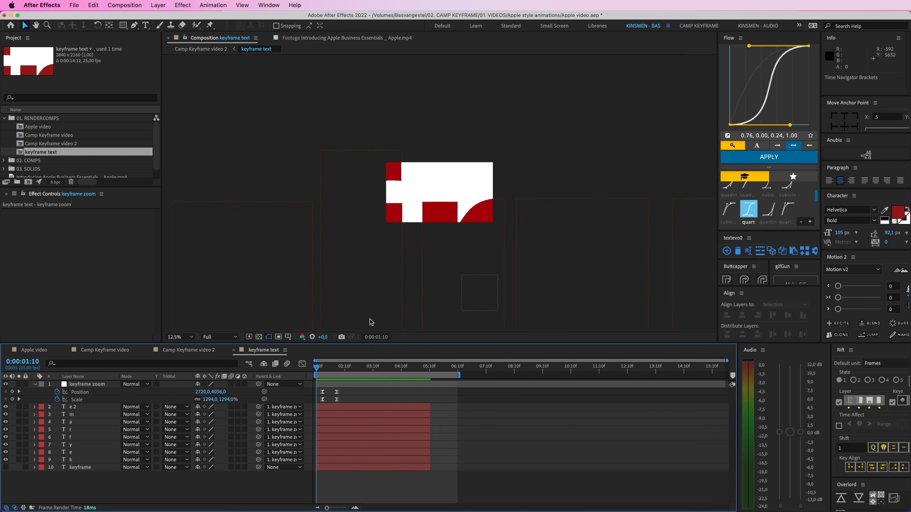
{"action": "key", "text": "comma"}
{"action": "key", "text": "comma"}
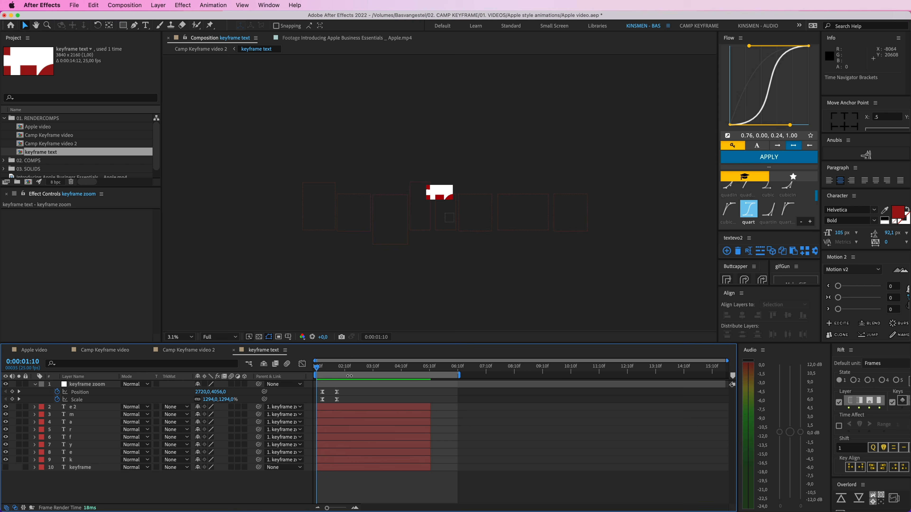
{"action": "left_click_drag", "start_coordinate": [330, 368], "coordinate": [336, 369]}
{"action": "left_click", "coordinate": [338, 405]}
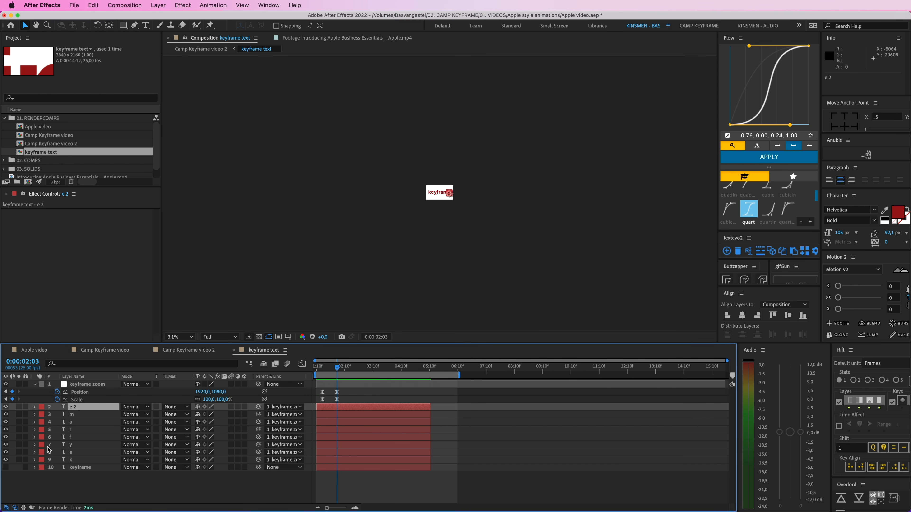
{"action": "left_click", "coordinate": [79, 460], "text": "shift"}
{"action": "key", "text": "p"}
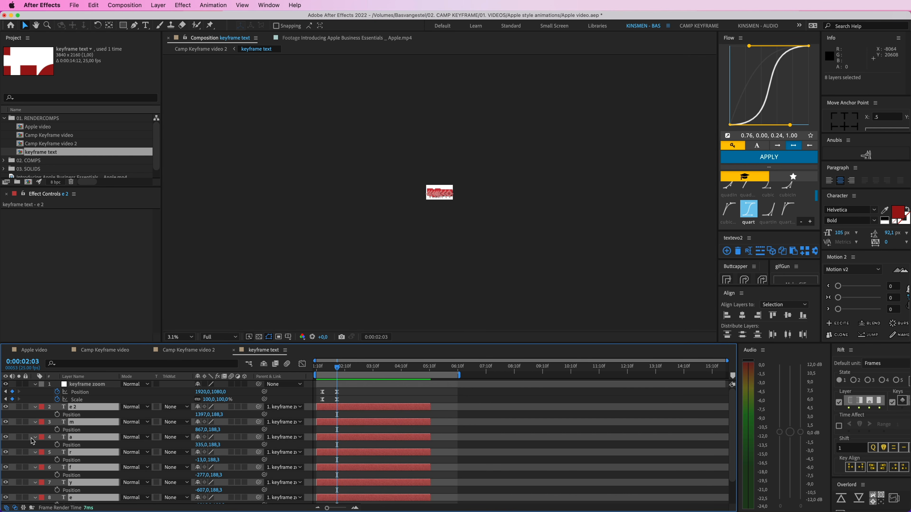
{"action": "key", "text": "alt+shift+p"}
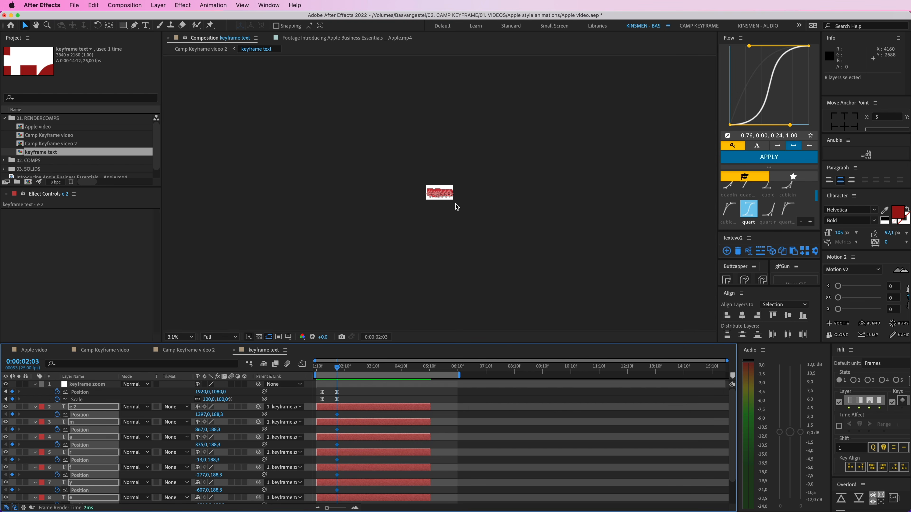
Step: At 0:00:01:15, move the outer letters horizontally outward: "e 2" to X about 1887 and "k" to X about -2251
{"action": "left_click_drag", "start_coordinate": [336, 368], "coordinate": [325, 369]}
{"action": "left_click", "coordinate": [497, 184]}
{"action": "left_click", "coordinate": [575, 217]}
{"action": "left_click_drag", "start_coordinate": [574, 217], "coordinate": [615, 216]}
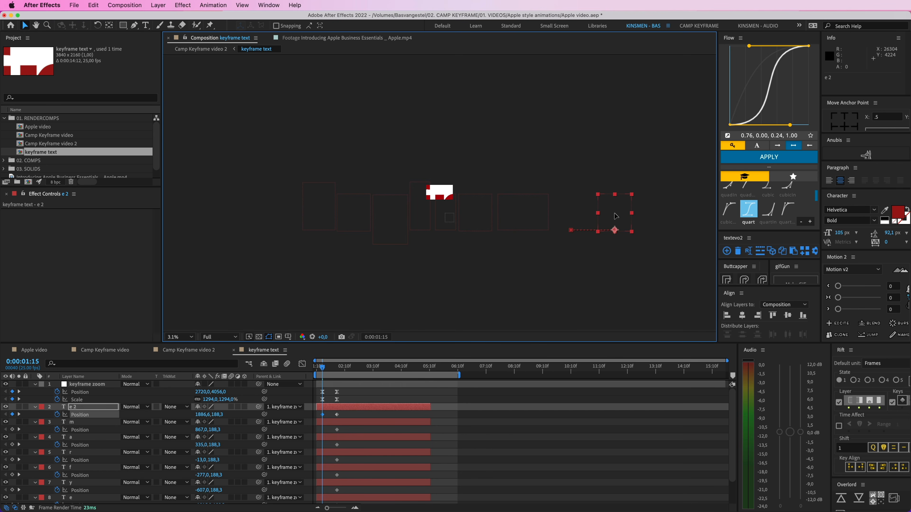
{"action": "left_click_drag", "start_coordinate": [322, 217], "coordinate": [249, 217]}
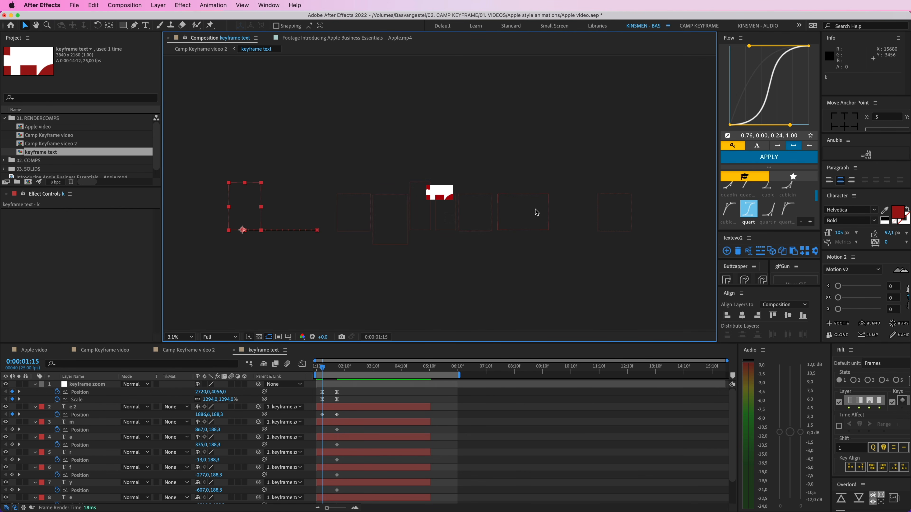
Step: Spread the inner letters outward at 0:00:01:15, with X about 1317 for m, -1688 for e, 775 for a, -1240 for y, -648 for f
{"action": "left_click_drag", "start_coordinate": [536, 212], "coordinate": [576, 212]}
{"action": "left_click_drag", "start_coordinate": [358, 212], "coordinate": [299, 211]}
{"action": "left_click_drag", "start_coordinate": [470, 215], "coordinate": [509, 215]}
{"action": "left_click_drag", "start_coordinate": [391, 219], "coordinate": [341, 219]}
{"action": "left_click_drag", "start_coordinate": [424, 217], "coordinate": [391, 217]}
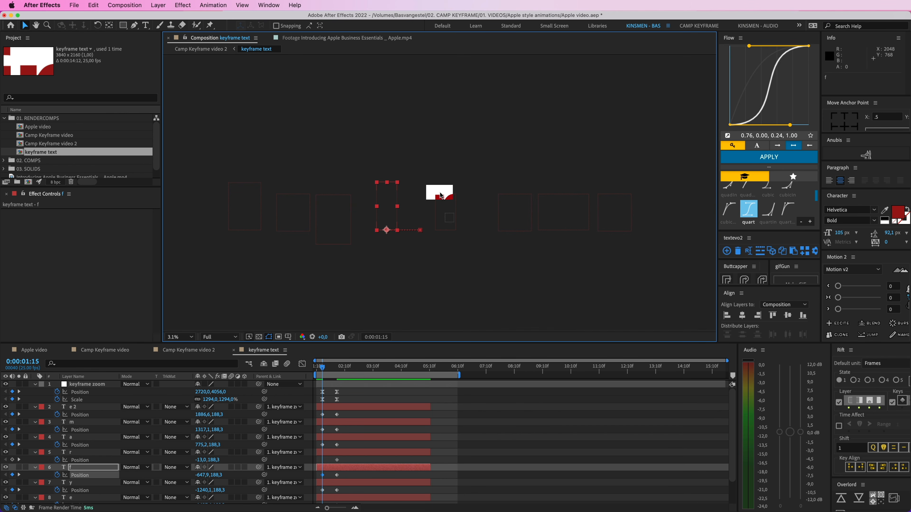
Step: Even out the spacing by moving f to X about -539, y to about -1082 and a to about 602
{"action": "left_click_drag", "start_coordinate": [390, 216], "coordinate": [399, 216]}
{"action": "left_click_drag", "start_coordinate": [341, 217], "coordinate": [356, 217]}
{"action": "left_click_drag", "start_coordinate": [511, 215], "coordinate": [495, 214]}
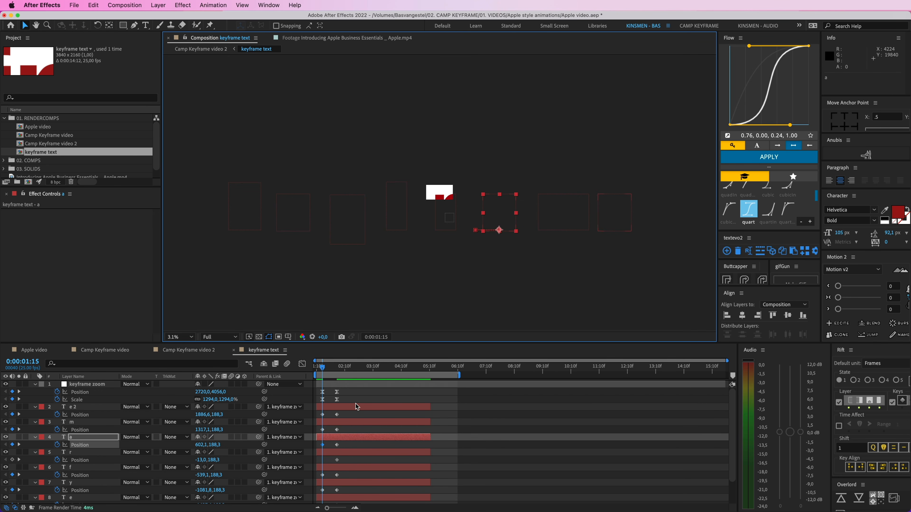
Step: Ease all the letters' Position keyframes with the quart curve and preview the letters closing together
{"action": "left_click_drag", "start_coordinate": [345, 413], "coordinate": [318, 497]}
{"action": "key", "text": "F9"}
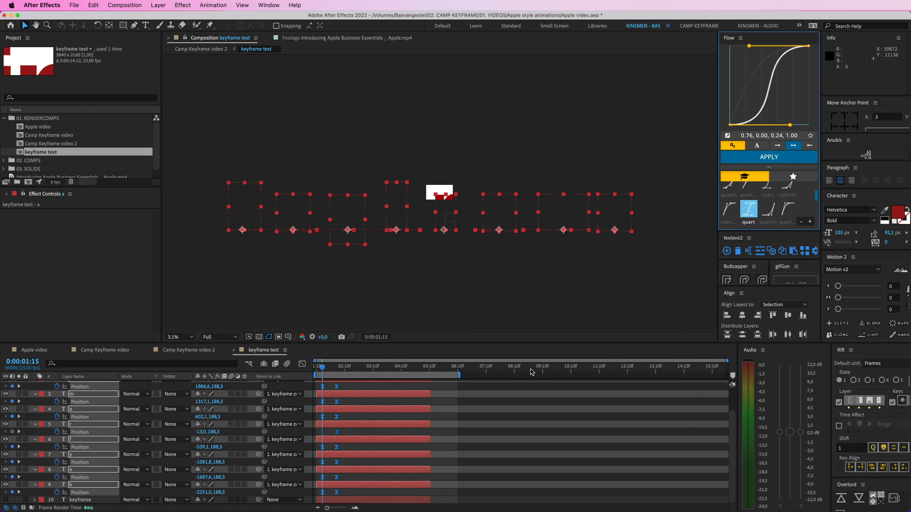
{"action": "left_click", "coordinate": [481, 388]}
{"action": "key", "text": "space"}
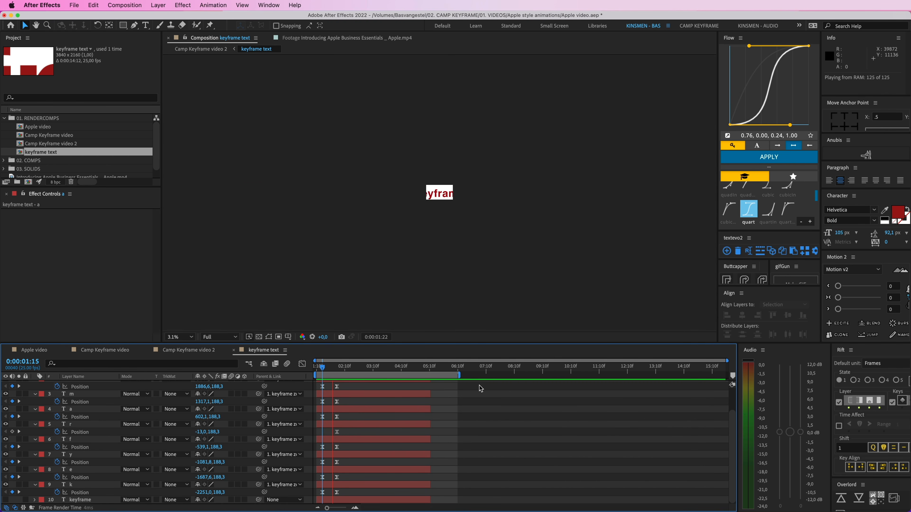
{"action": "key", "text": "period"}
{"action": "key", "text": "period"}
{"action": "key", "text": "period"}
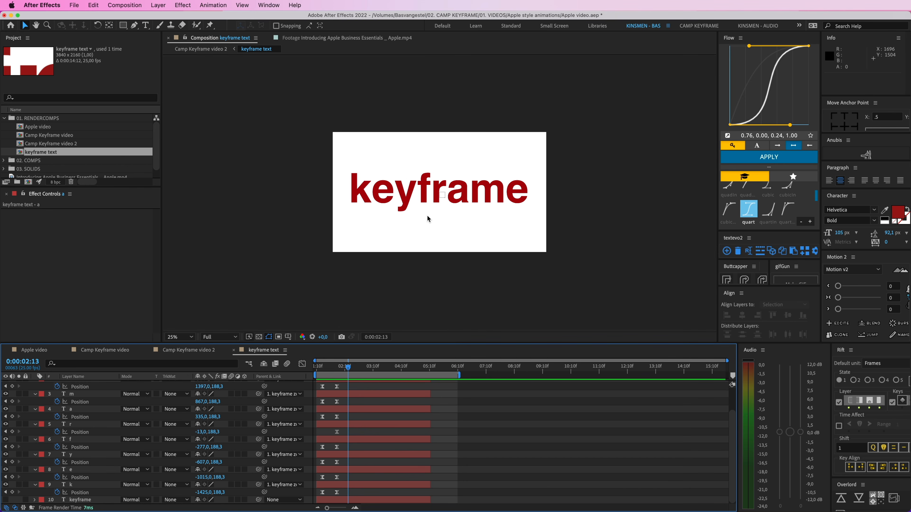
Step: Move all the letters' Position keyframes two frames later, starting at 0:00:01:17, and preview the timing
{"action": "left_click_drag", "start_coordinate": [348, 370], "coordinate": [329, 370]}
{"action": "key", "text": "grave"}
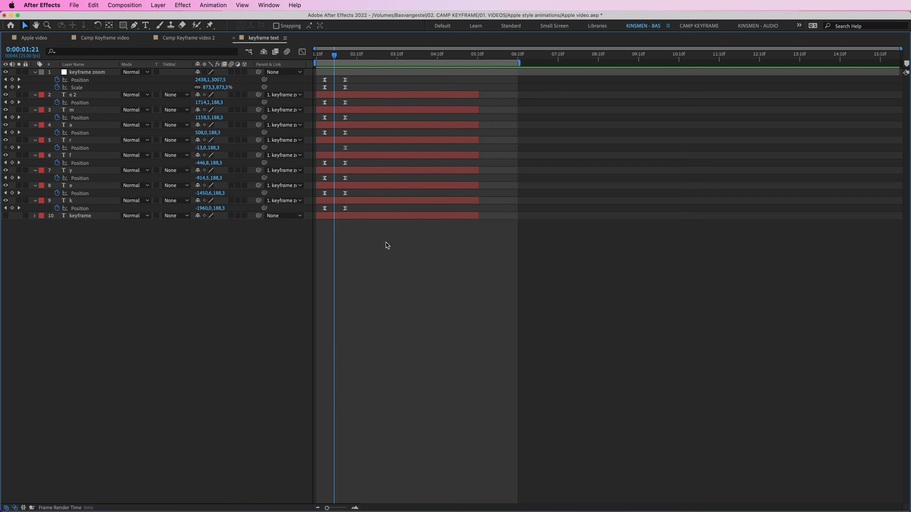
{"action": "left_click_drag", "start_coordinate": [385, 243], "coordinate": [327, 103]}
{"action": "key", "text": "grave"}
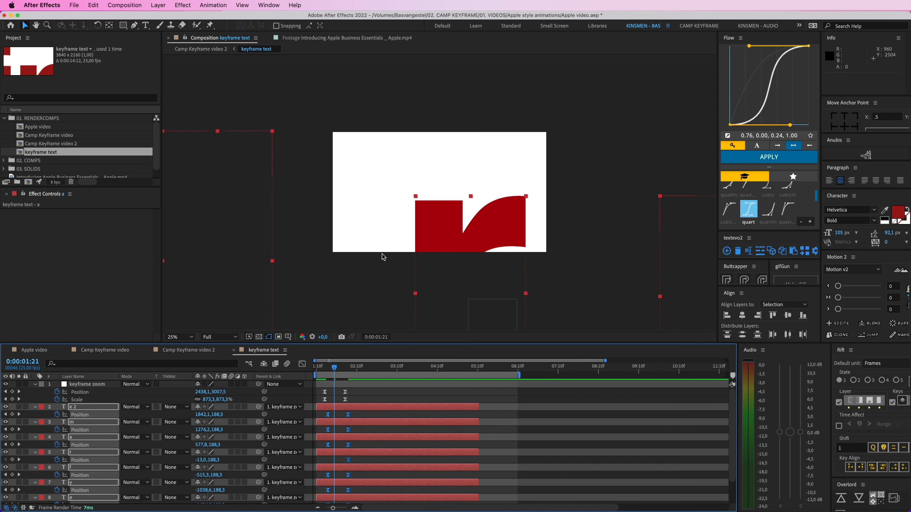
{"action": "key", "text": "space"}
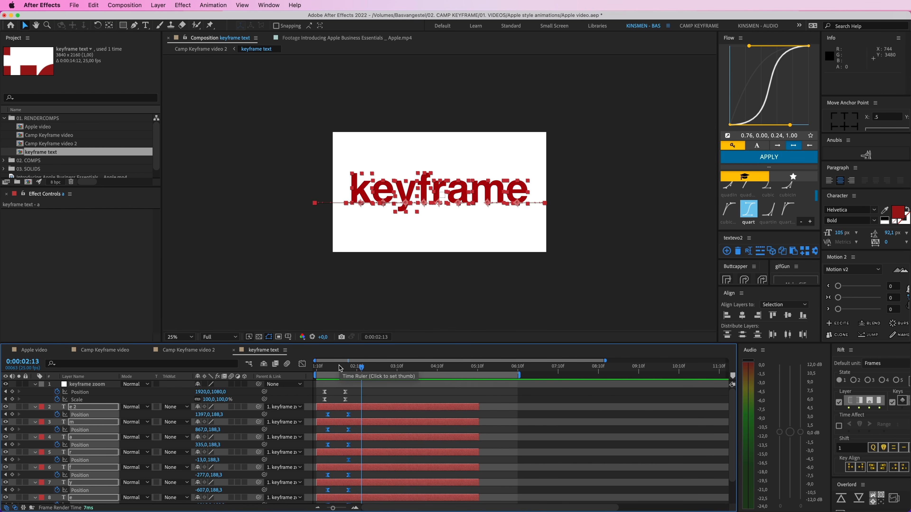
Step: Stagger the letters by shifting the "e 2" and "k" layers three frames later and the "m" and "e" layers one frame later
{"action": "mouse_move", "coordinate": [340, 368]}
{"action": "left_mouse_down"}
{"action": "mouse_move", "coordinate": [328, 367]}
{"action": "mouse_move", "coordinate": [339, 368]}
{"action": "left_mouse_up"}
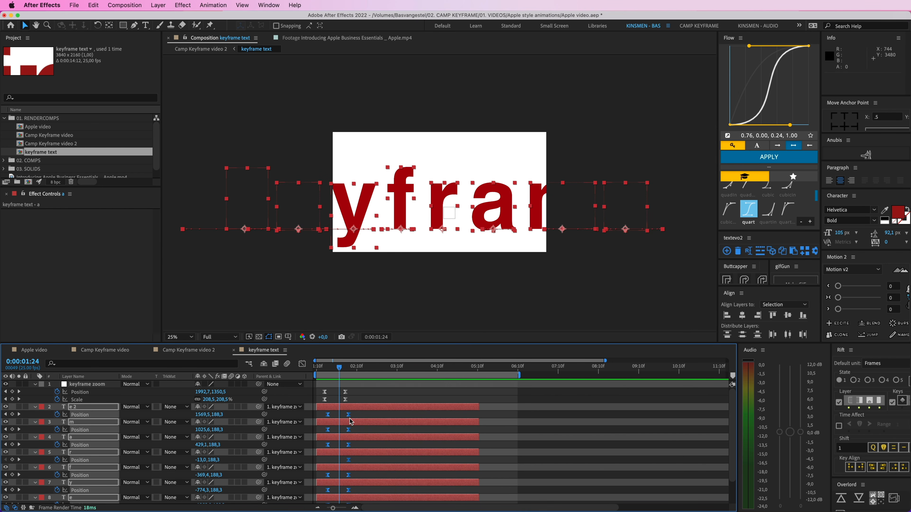
{"action": "scroll", "coordinate": [350, 422], "scroll_direction": "down", "scroll_amount": 2}
{"action": "left_click", "coordinate": [360, 399]}
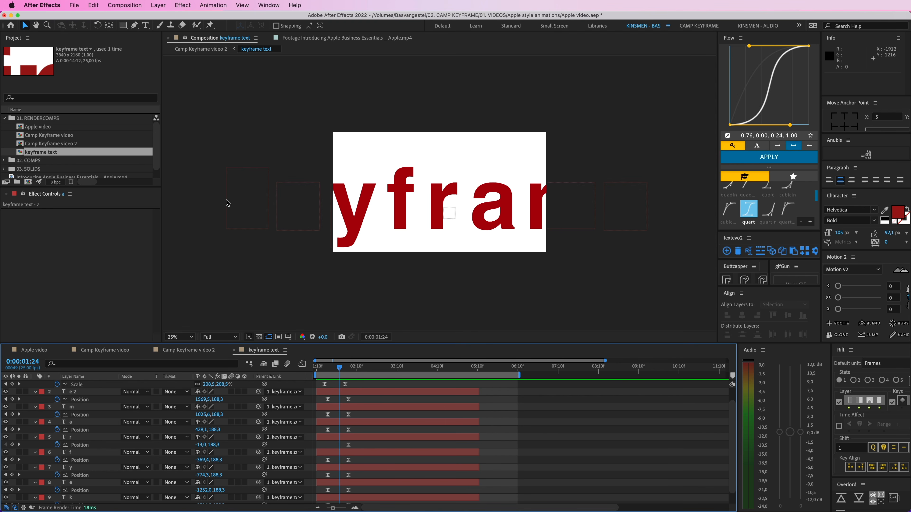
{"action": "left_click", "coordinate": [240, 215]}
{"action": "left_click", "coordinate": [616, 219], "text": "shift"}
{"action": "left_click_drag", "start_coordinate": [370, 392], "coordinate": [375, 392]}
{"action": "left_click", "coordinate": [366, 407]}
{"action": "left_click", "coordinate": [339, 483], "text": "super"}
{"action": "left_click_drag", "start_coordinate": [340, 483], "coordinate": [341, 483]}
{"action": "left_click", "coordinate": [343, 422]}
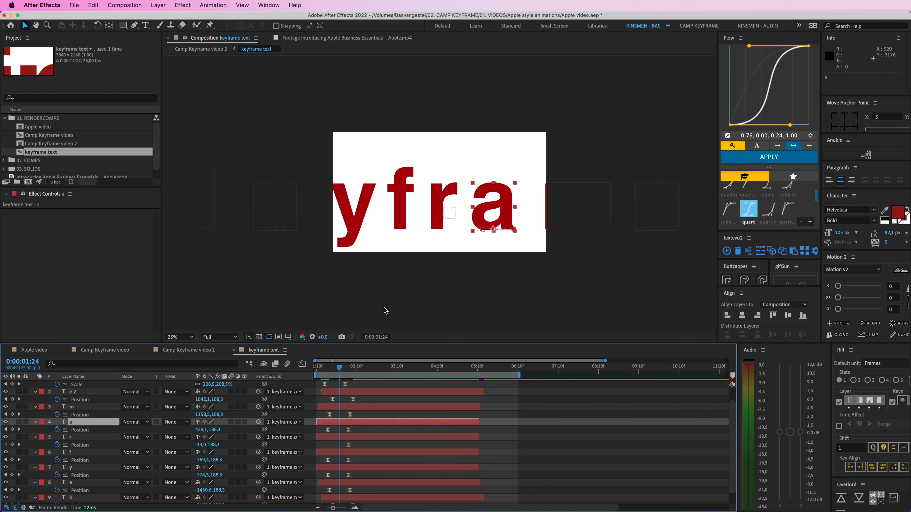
Step: Preview the stagger and shift the "e 2" and "k" layers one frame earlier, so their Position keyframes start at 0:00:01:19
{"action": "left_click_drag", "start_coordinate": [362, 368], "coordinate": [344, 370]}
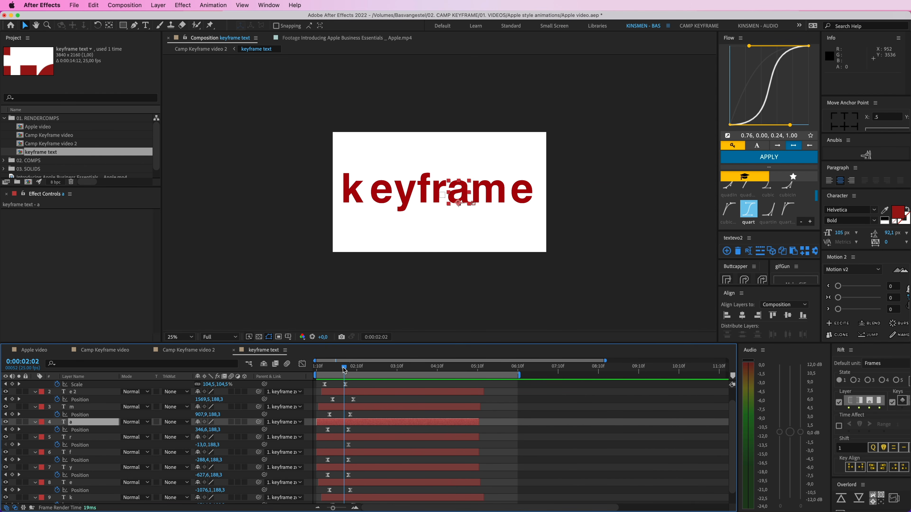
{"action": "key", "text": "space"}
{"action": "key", "text": "space"}
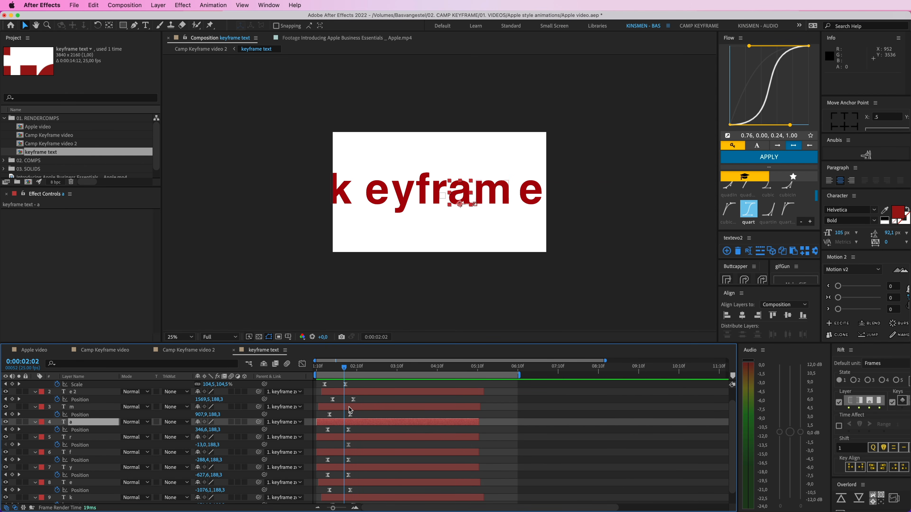
{"action": "left_click", "coordinate": [352, 392]}
{"action": "left_click", "coordinate": [353, 497], "text": "super"}
{"action": "left_click_drag", "start_coordinate": [353, 497], "coordinate": [352, 498]}
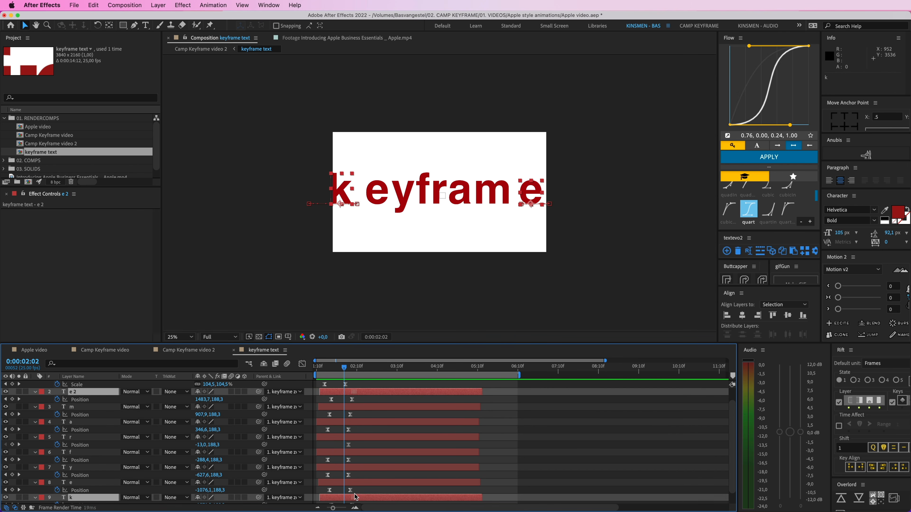
{"action": "key", "text": "space"}
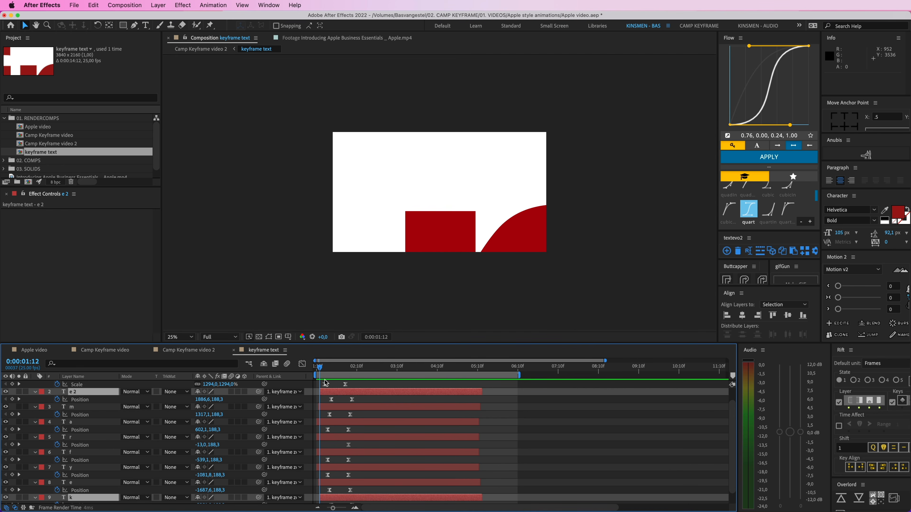
{"action": "key", "text": "space"}
{"action": "left_click", "coordinate": [376, 385]}
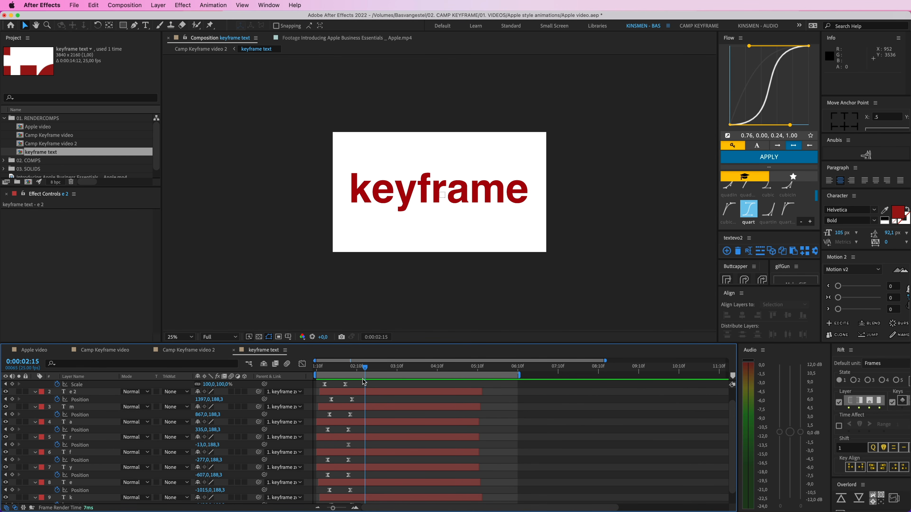
Step: Align the "e 2" and "k" keyframes with those of "m" and "e" at 0:00:01:18, preview, and collapse the layer properties
{"action": "key", "text": "u"}
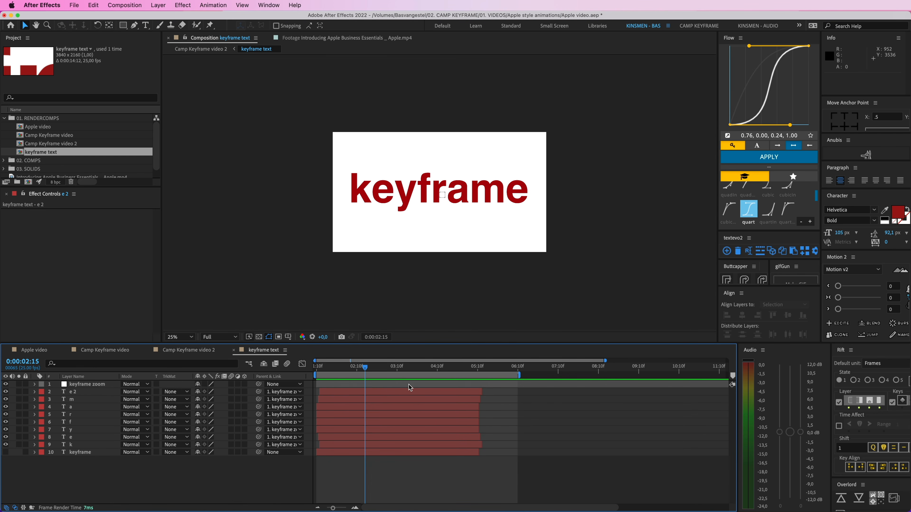
{"action": "left_click_drag", "start_coordinate": [366, 368], "coordinate": [311, 371]}
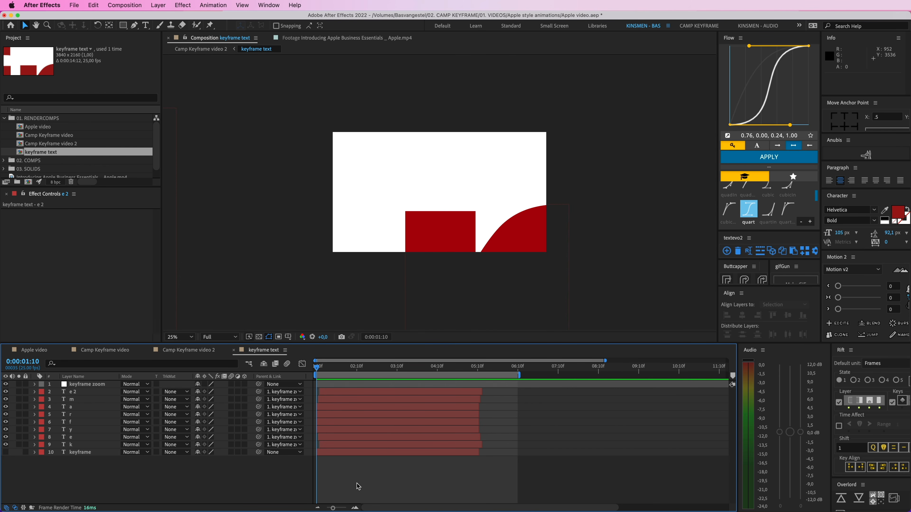
{"action": "key", "text": "u"}
{"action": "key", "text": "="}
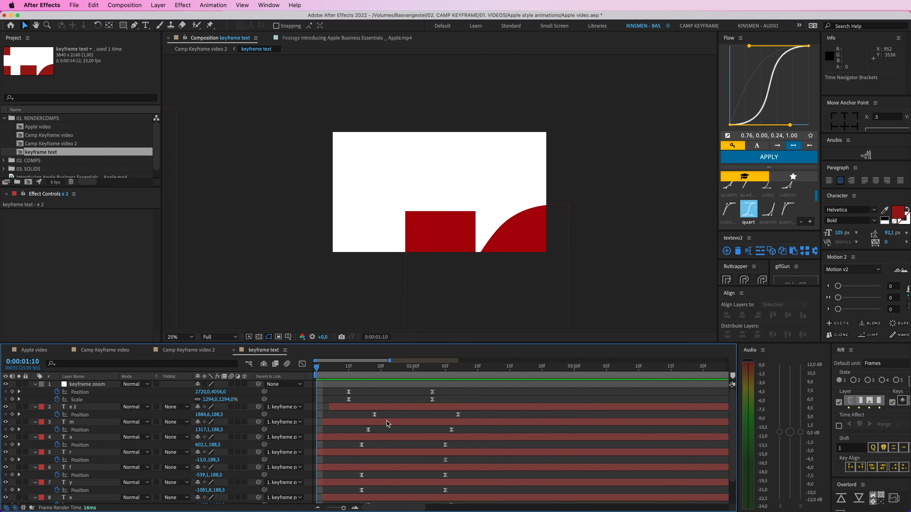
{"action": "left_click", "coordinate": [396, 409]}
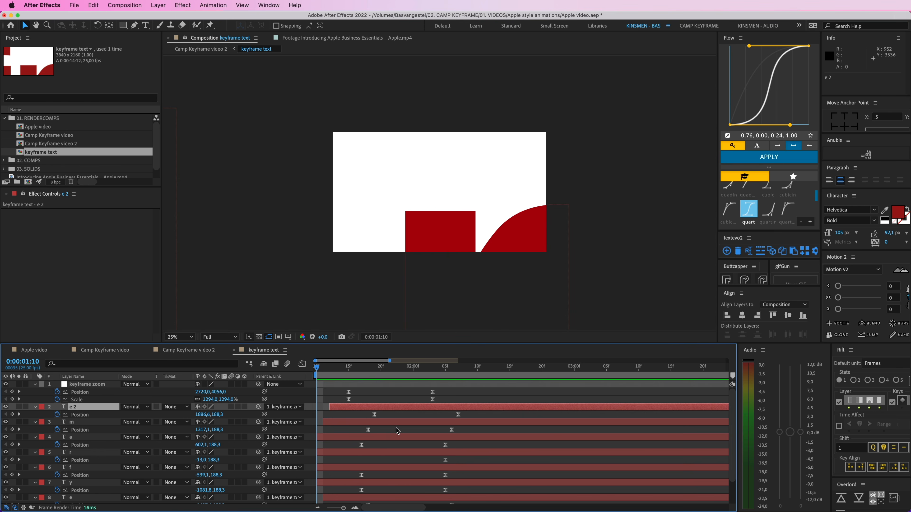
{"action": "left_click", "coordinate": [389, 486], "text": "super"}
{"action": "left_click_drag", "start_coordinate": [389, 486], "coordinate": [385, 485]}
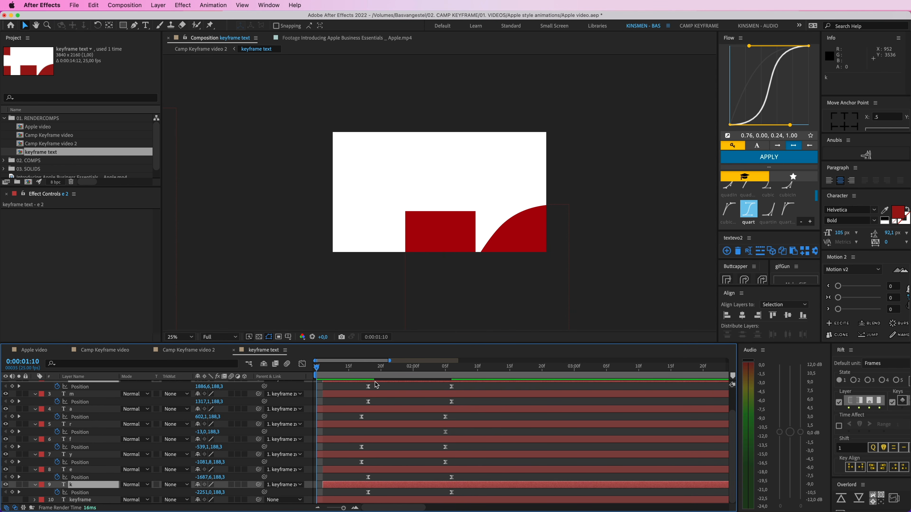
{"action": "key", "text": "space"}
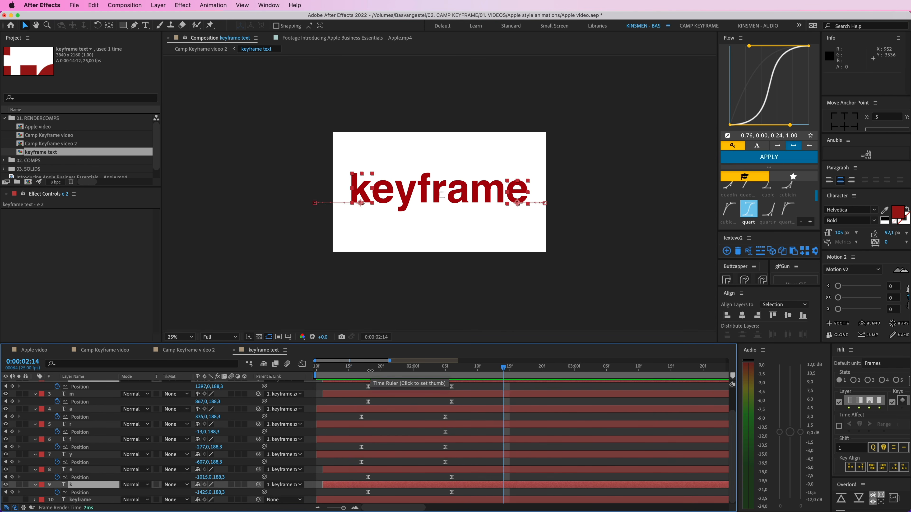
{"action": "mouse_move", "coordinate": [371, 371]}
{"action": "left_mouse_down"}
{"action": "mouse_move", "coordinate": [456, 376]}
{"action": "mouse_move", "coordinate": [380, 378]}
{"action": "left_mouse_up"}
{"action": "key", "text": "j"}
{"action": "left_click", "coordinate": [359, 387]}
{"action": "key", "text": "u"}
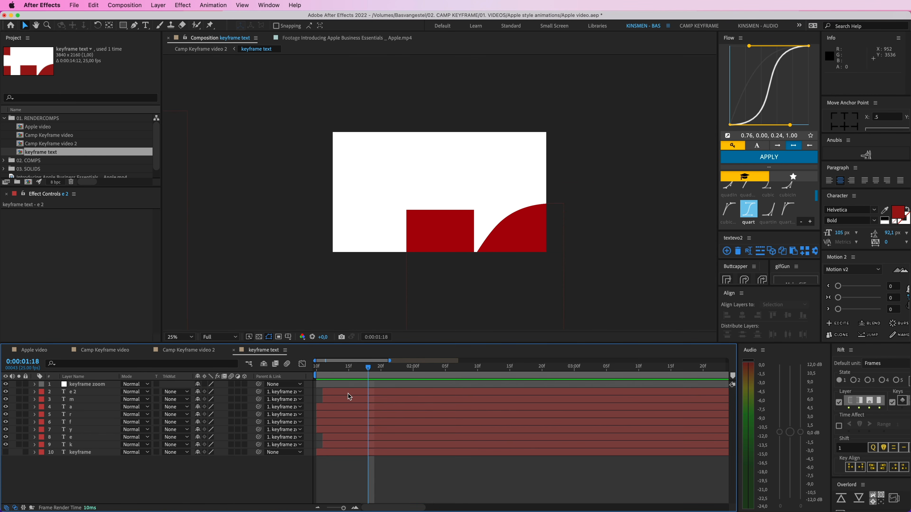
Step: Return to Camp Keyframe video 2 and preview the transition from "love watching" through the "keyframe" zoom-out
{"action": "key", "text": "super+w"}
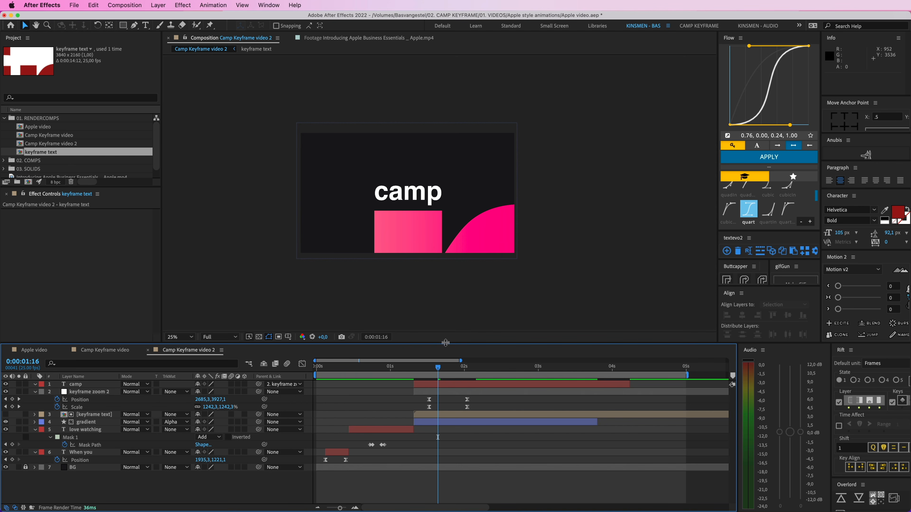
{"action": "left_click_drag", "start_coordinate": [438, 370], "coordinate": [398, 370]}
{"action": "key", "text": "space"}
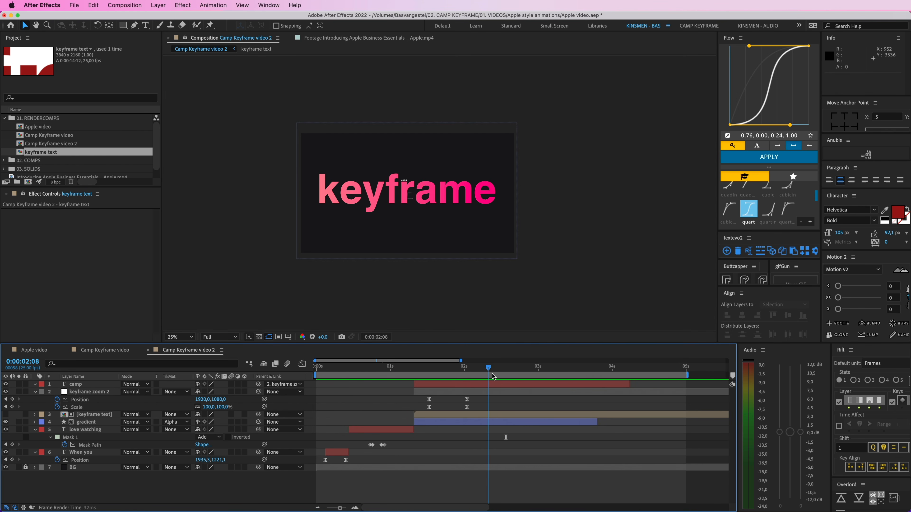
{"action": "left_click", "coordinate": [503, 376]}
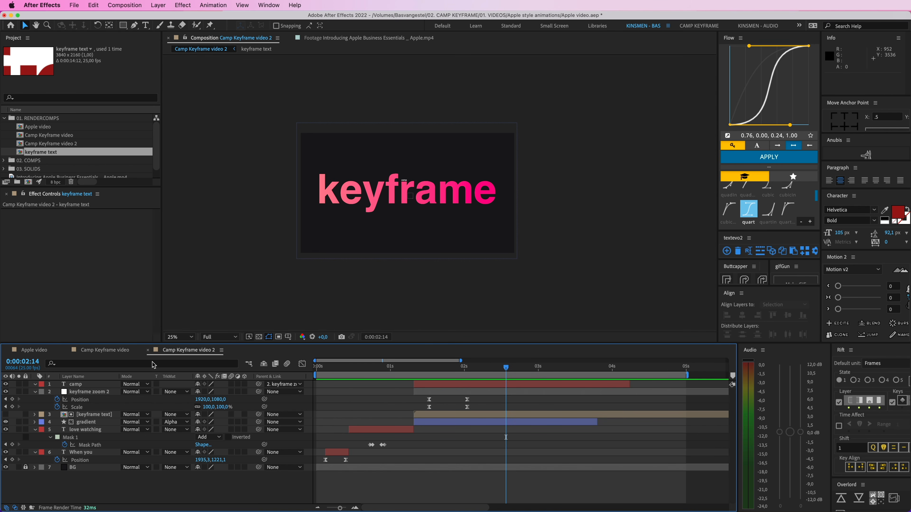
Step: Examine the "please" section in Camp Keyframe video, fitting the composition to the viewer and previewing it
{"action": "left_click", "coordinate": [107, 350]}
{"action": "left_click_drag", "start_coordinate": [445, 371], "coordinate": [491, 373]}
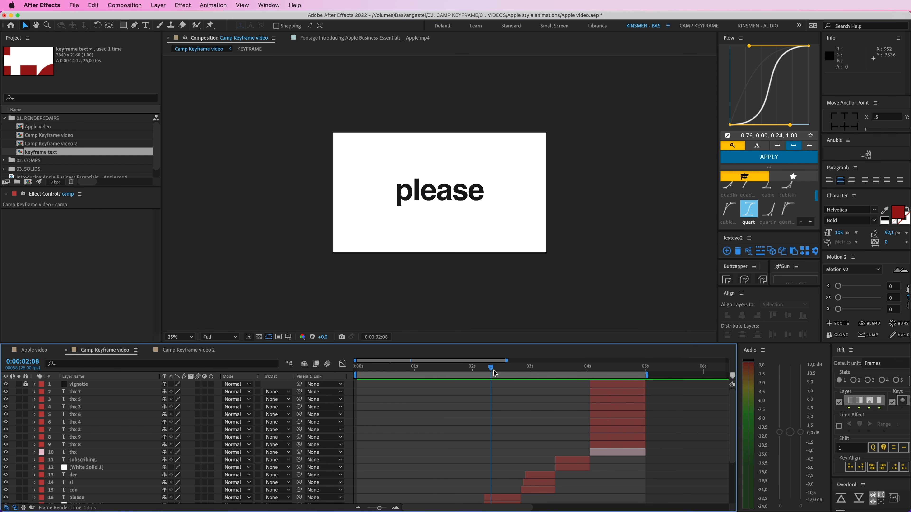
{"action": "left_click", "coordinate": [186, 337]}
{"action": "left_click", "coordinate": [185, 346]}
{"action": "mouse_move", "coordinate": [500, 374]}
{"action": "left_mouse_down"}
{"action": "mouse_move", "coordinate": [510, 373]}
{"action": "mouse_move", "coordinate": [467, 372]}
{"action": "mouse_move", "coordinate": [514, 373]}
{"action": "mouse_move", "coordinate": [506, 373]}
{"action": "left_mouse_up"}
{"action": "key", "text": "space"}
{"action": "key", "text": "space"}
{"action": "key", "text": "space"}
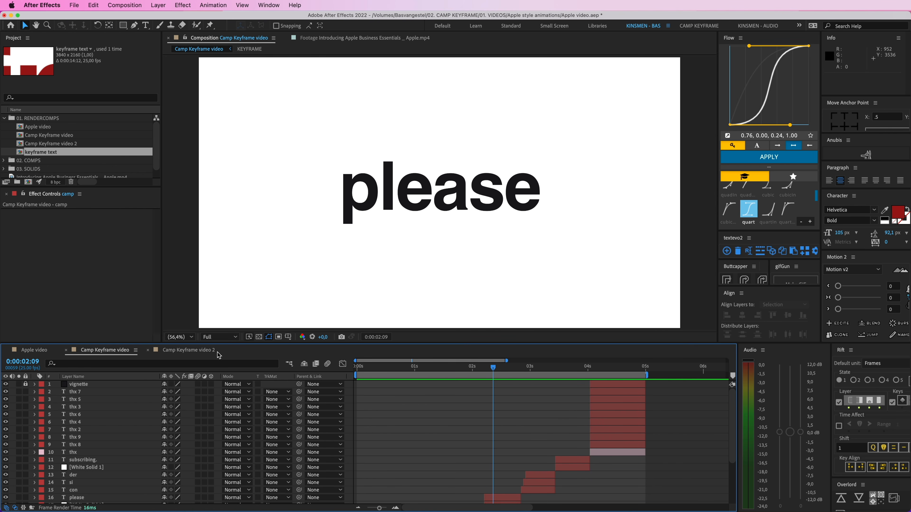
Step: In Camp Keyframe video 2, trim the ends of the "camp", "keyframe zoom 2", "keyframe text" and "gradient" layers at 0:00:02:18
{"action": "left_click", "coordinate": [193, 350]}
{"action": "key", "text": "u"}
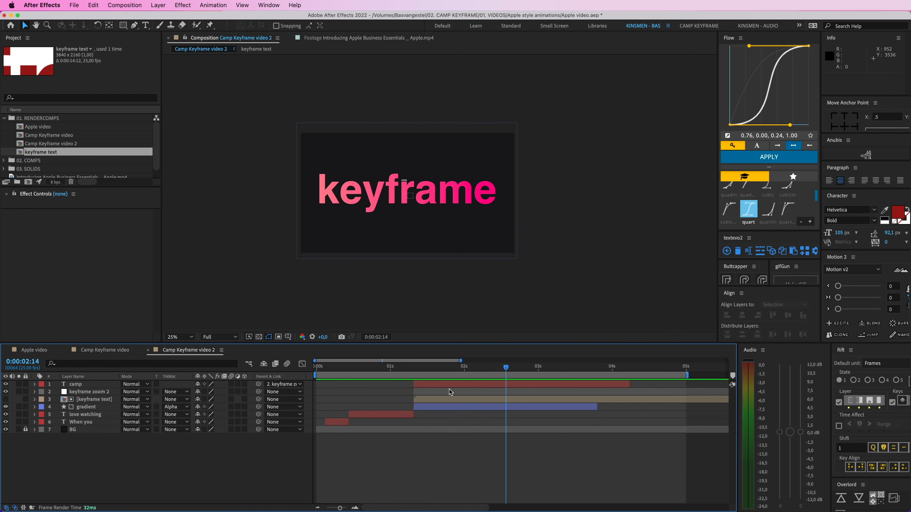
{"action": "left_click", "coordinate": [459, 384]}
{"action": "left_click", "coordinate": [484, 407], "text": "shift"}
{"action": "left_click_drag", "start_coordinate": [490, 370], "coordinate": [375, 376]}
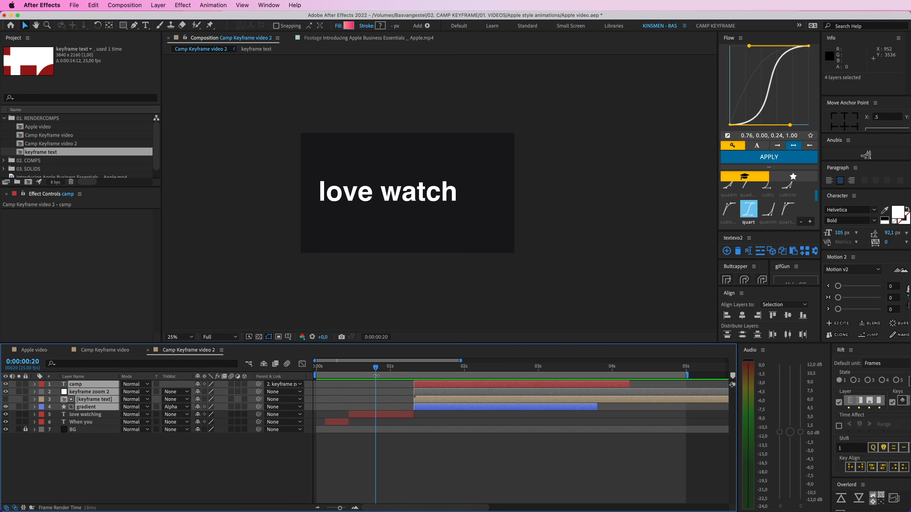
{"action": "key", "text": "space"}
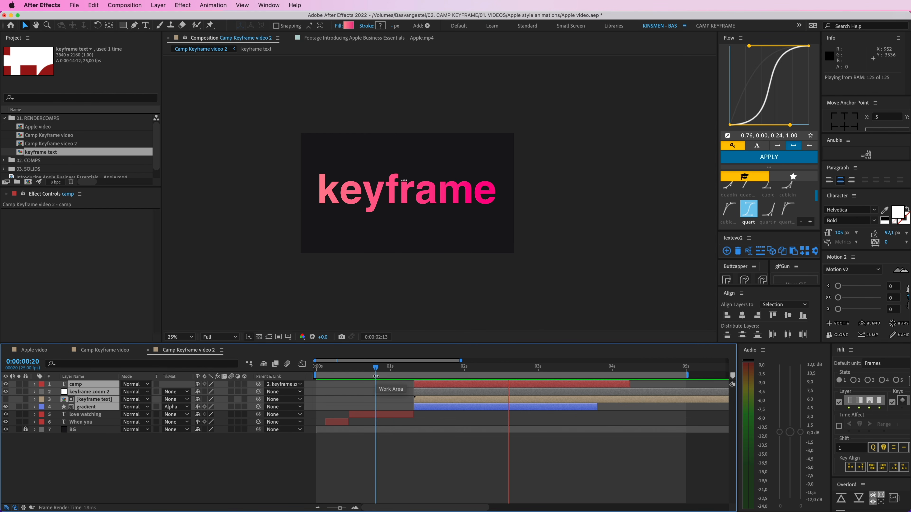
{"action": "key", "text": "space"}
{"action": "key", "text": "alt+bracketright"}
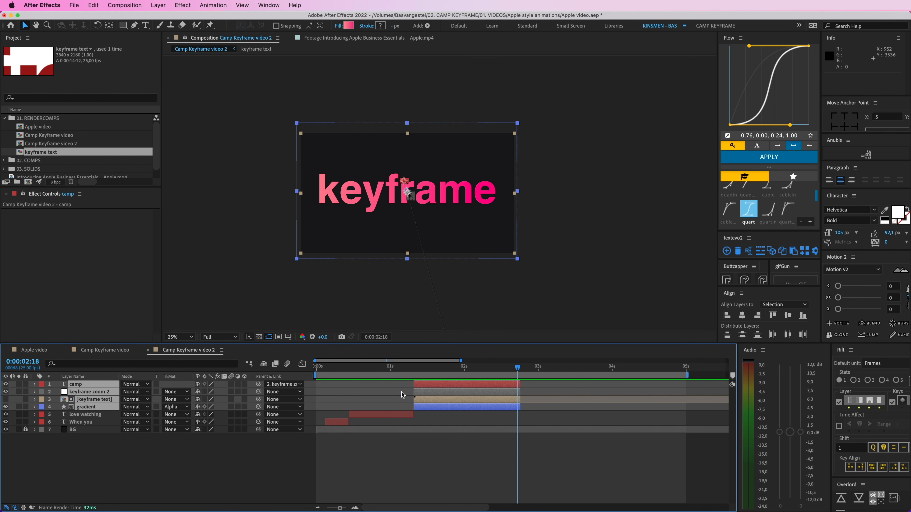
Step: Give the four trimmed layers a peach label colour and save the project
{"action": "left_click", "coordinate": [40, 385]}
{"action": "left_click", "coordinate": [52, 405]}
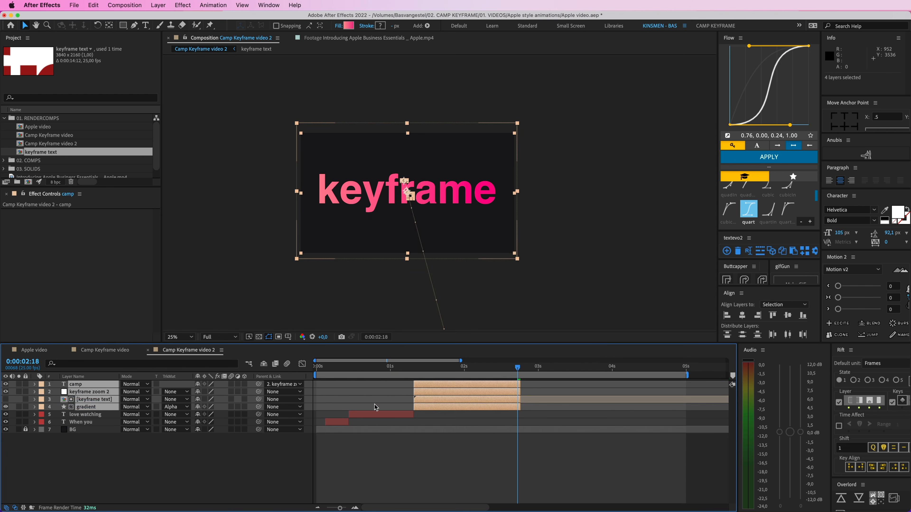
{"action": "left_click", "coordinate": [374, 405]}
{"action": "scroll", "coordinate": [440, 394], "scroll_direction": "right", "scroll_amount": 5}
{"action": "key", "text": "super+s"}
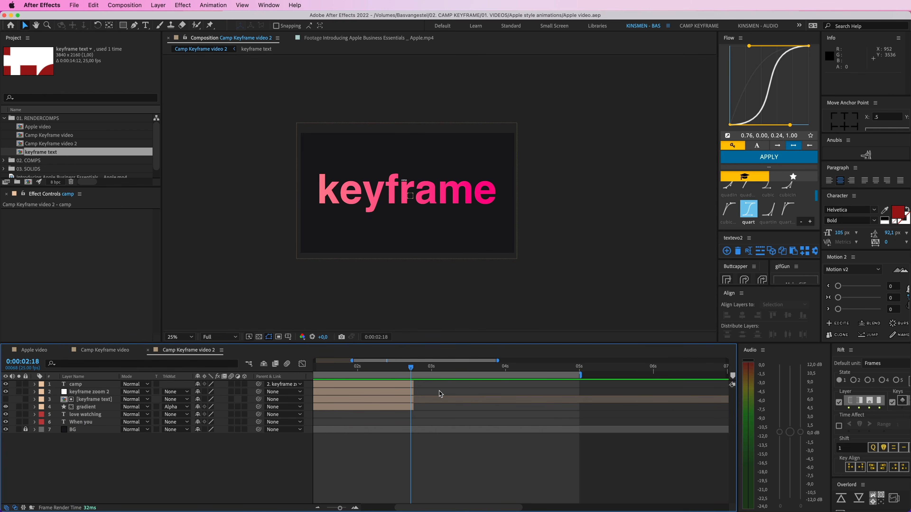
Step: Create a white (FFFFFF) solid layer beginning at 0:00:02:18, where the trimmed layers end
{"action": "left_click", "coordinate": [158, 5]}
{"action": "mouse_move", "coordinate": [173, 14]}
{"action": "left_click", "coordinate": [273, 30]}
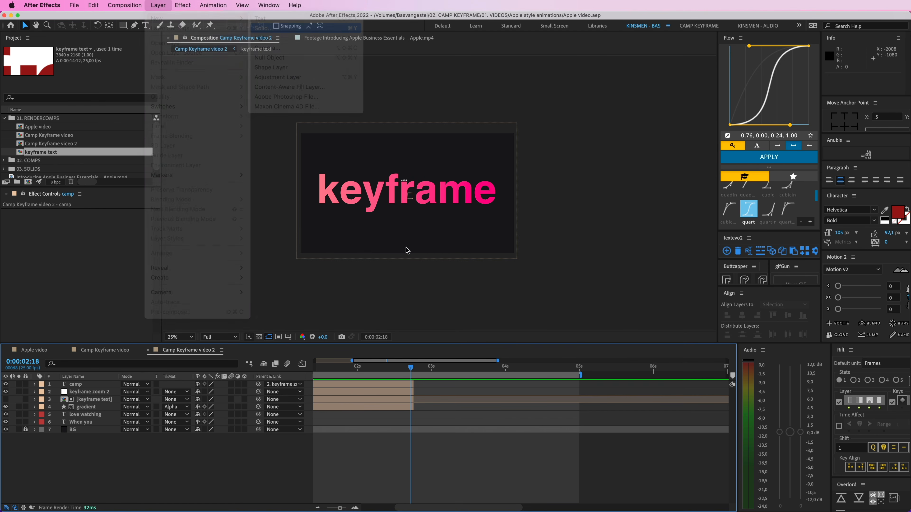
{"action": "left_click", "coordinate": [248, 215]}
{"action": "left_click_drag", "start_coordinate": [73, 140], "coordinate": [1, 46]}
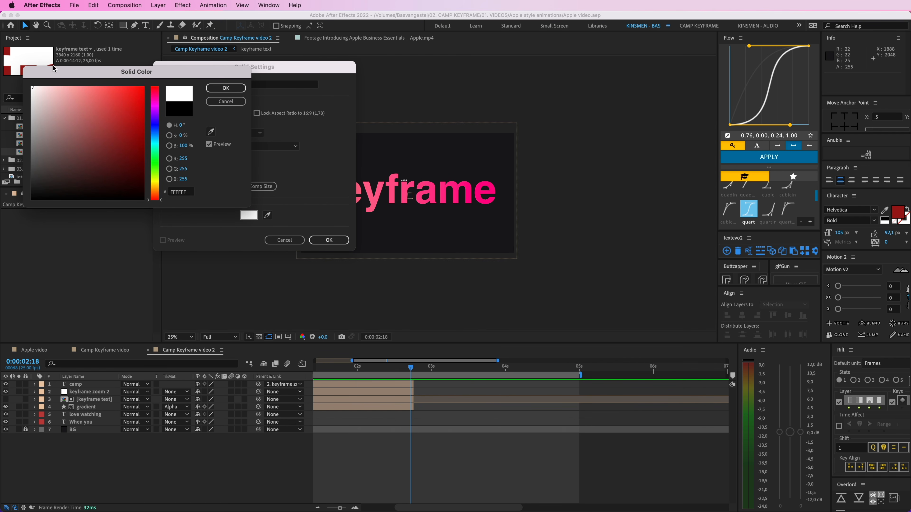
{"action": "key", "text": "Return"}
{"action": "key", "text": "Return"}
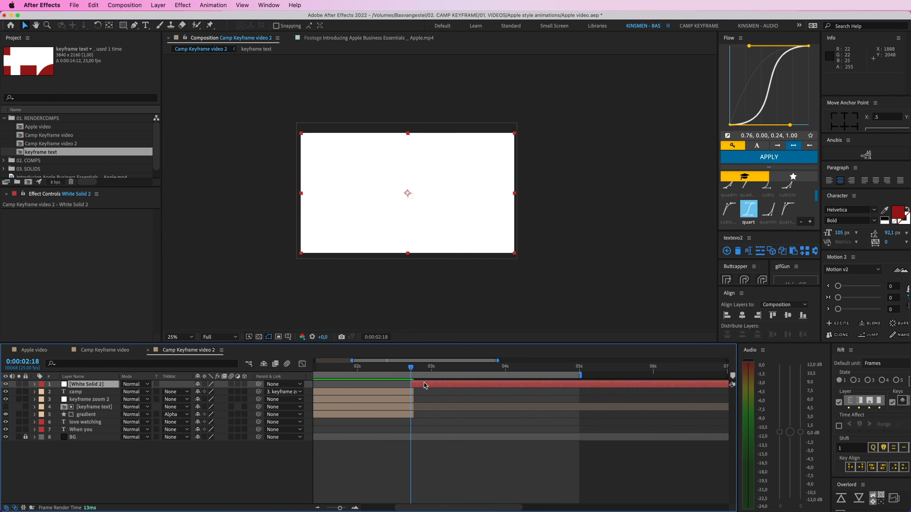
Step: Rename the white solid as "BG white" and preview the cut from "keyframe" to the white background
{"action": "left_click_drag", "start_coordinate": [424, 385], "coordinate": [429, 385]}
{"action": "left_click", "coordinate": [426, 371]}
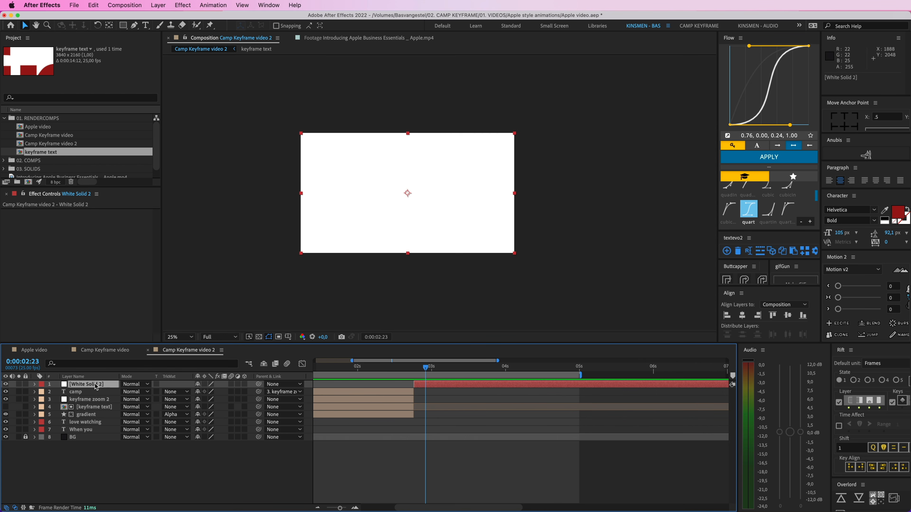
{"action": "key", "text": "Return"}
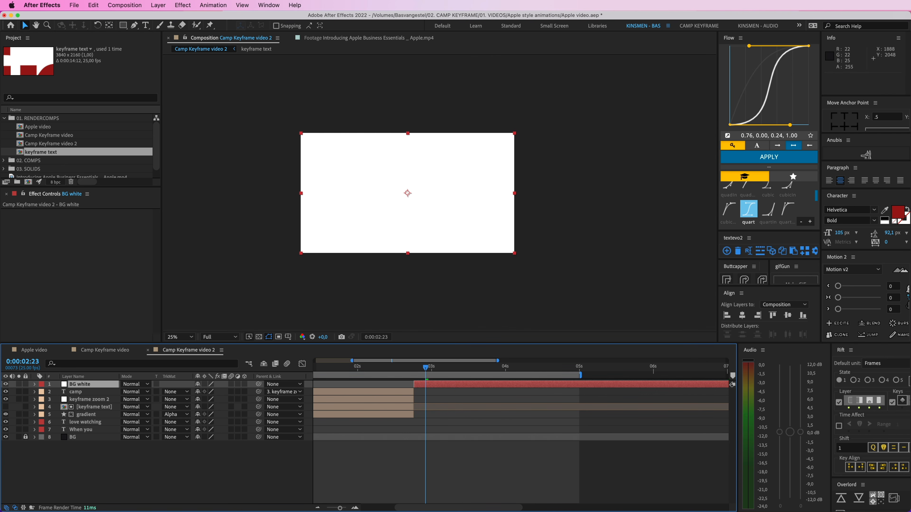
{"action": "left_click", "coordinate": [407, 468]}
{"action": "left_click_drag", "start_coordinate": [426, 369], "coordinate": [392, 371]}
{"action": "key", "text": "space"}
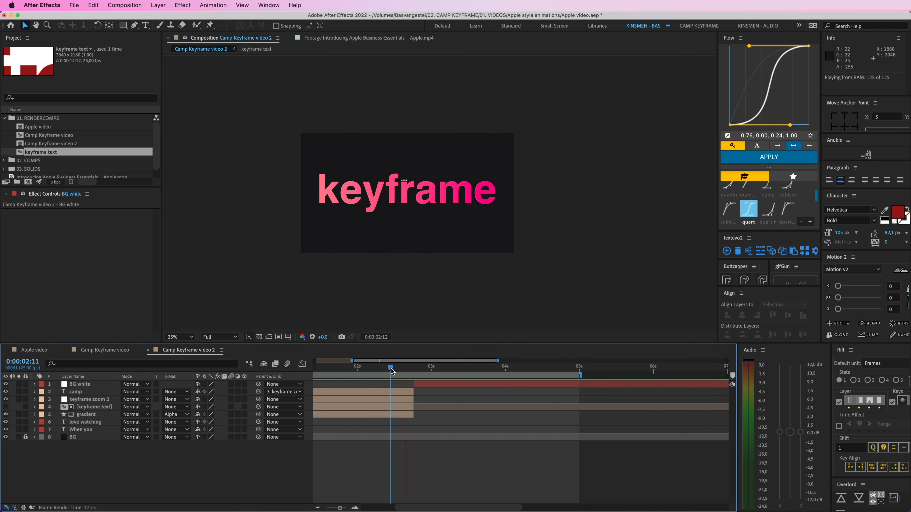
{"action": "key", "text": "space"}
Step: Duplicate the "camp" text layer, bring the copy above BG white, and slide it to start at about 0:00:03:01
{"action": "left_click", "coordinate": [433, 370]}
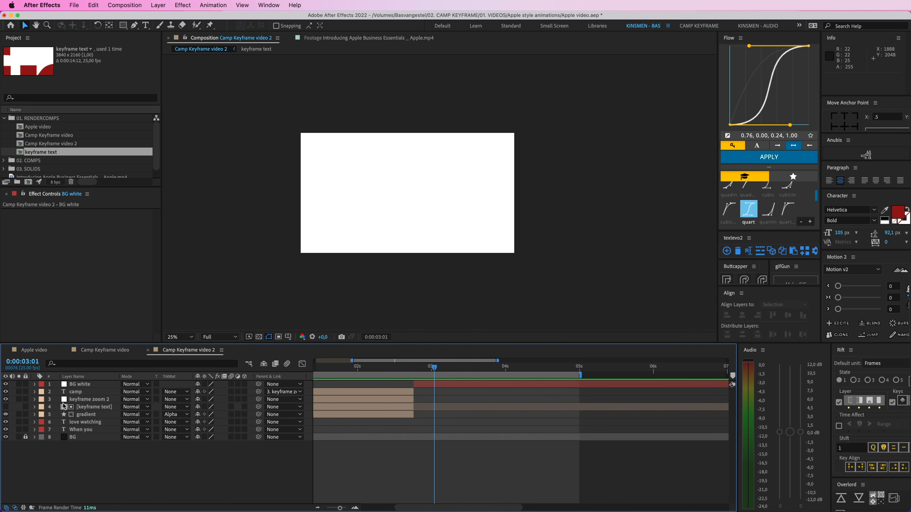
{"action": "left_click", "coordinate": [84, 392]}
{"action": "key", "text": "super+d"}
{"action": "key", "text": "super+shift+bracketright"}
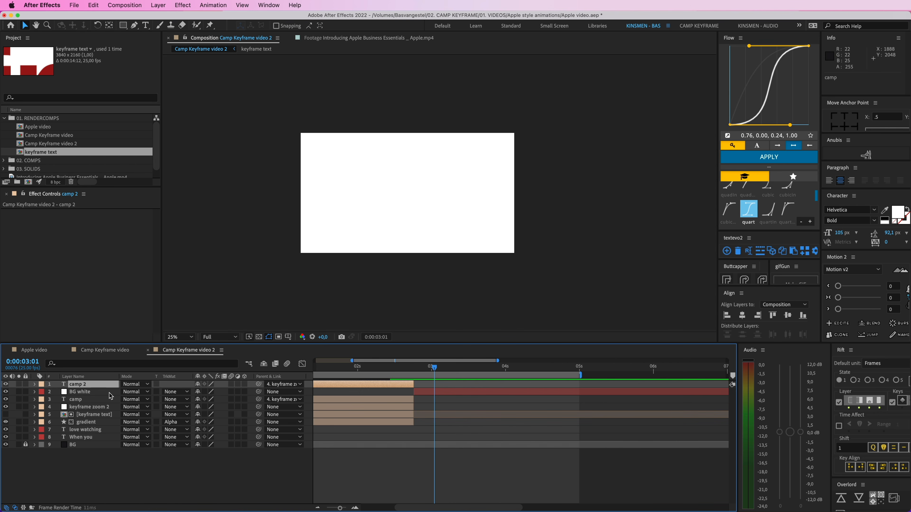
{"action": "scroll", "coordinate": [425, 373], "scroll_direction": "left", "scroll_amount": 5}
{"action": "left_click_drag", "start_coordinate": [425, 384], "coordinate": [550, 383]}
{"action": "left_click", "coordinate": [469, 371]}
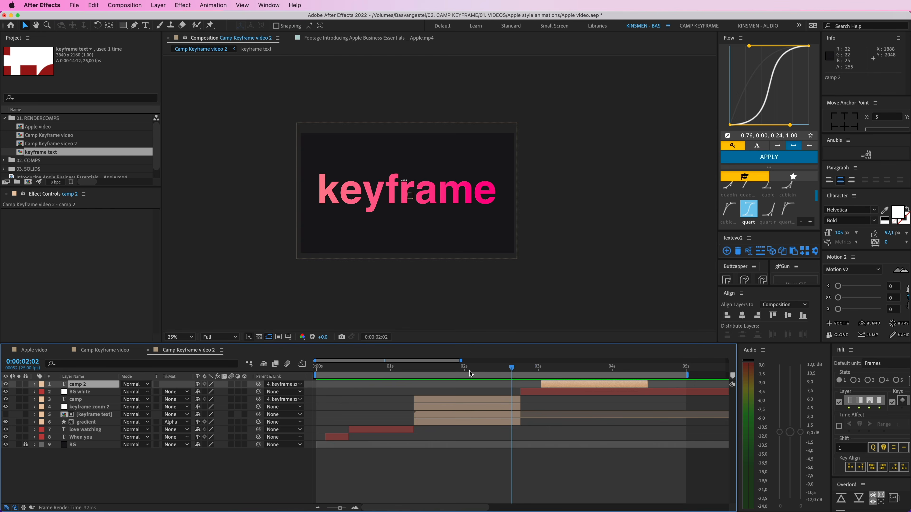
{"action": "left_click", "coordinate": [397, 373]}
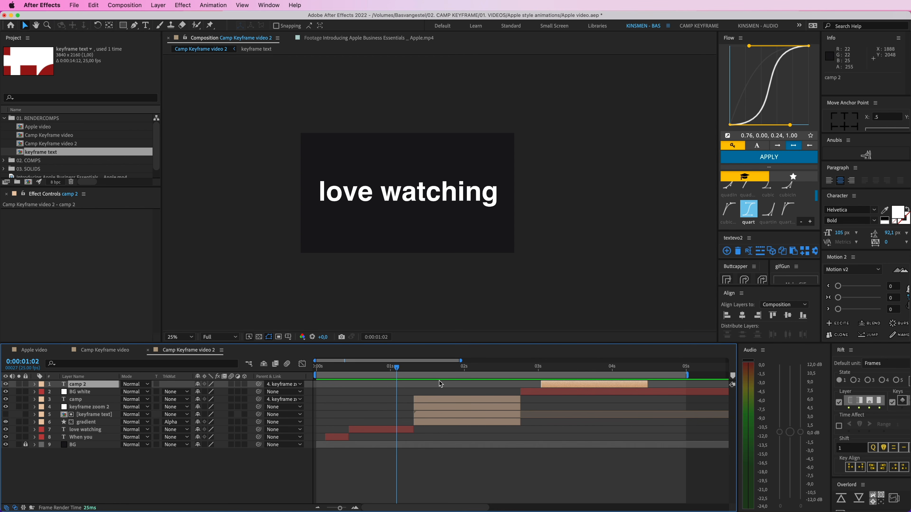
Step: Set the duplicated "camp" layer's parent to None and place it just after the start of BG white
{"action": "key", "text": "super+z"}
{"action": "left_click_drag", "start_coordinate": [424, 369], "coordinate": [552, 371]}
{"action": "left_click", "coordinate": [291, 384]}
{"action": "left_click", "coordinate": [286, 394]}
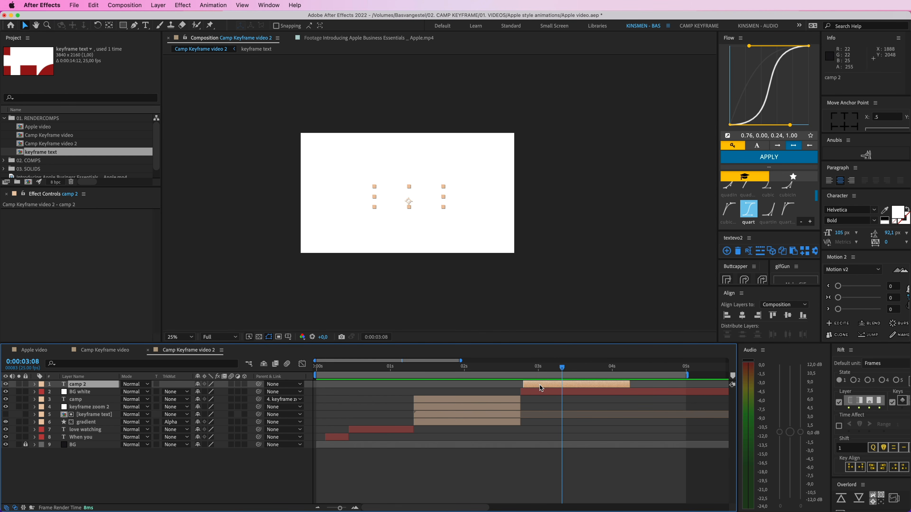
Step: Set the duplicated "camp" text's fill colour to black
{"action": "left_click", "coordinate": [893, 215]}
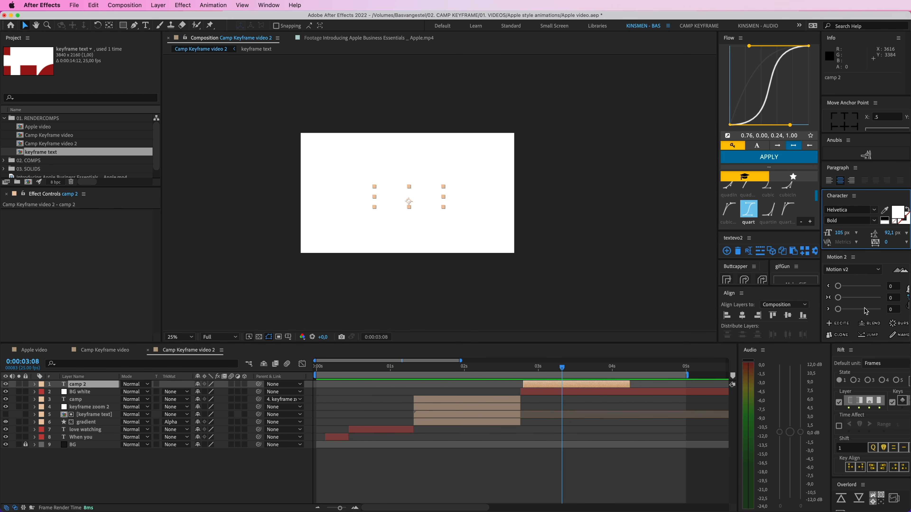
{"action": "left_click", "coordinate": [895, 216]}
{"action": "left_click_drag", "start_coordinate": [133, 191], "coordinate": [119, 211]}
{"action": "key", "text": "Return"}
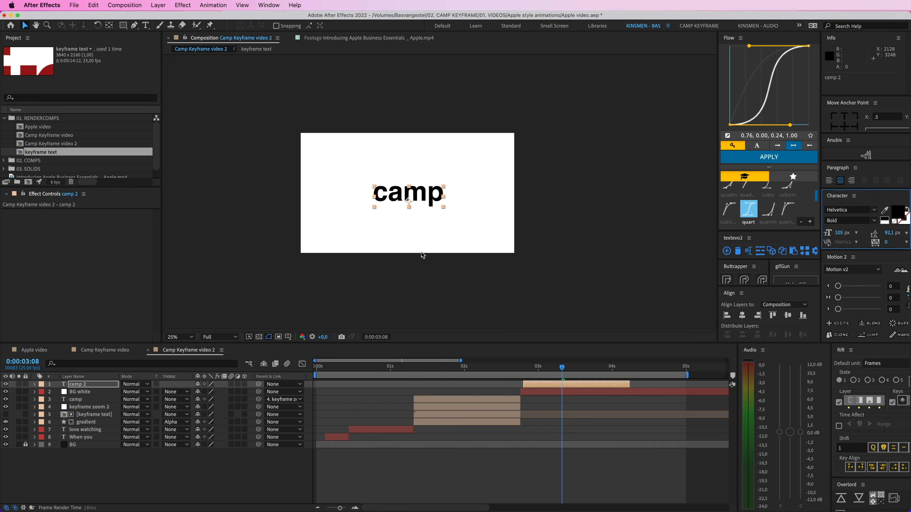
Step: Replace the duplicated text with "please" and align the layer's start with the start of BG white
{"action": "double_click", "coordinate": [423, 197]}
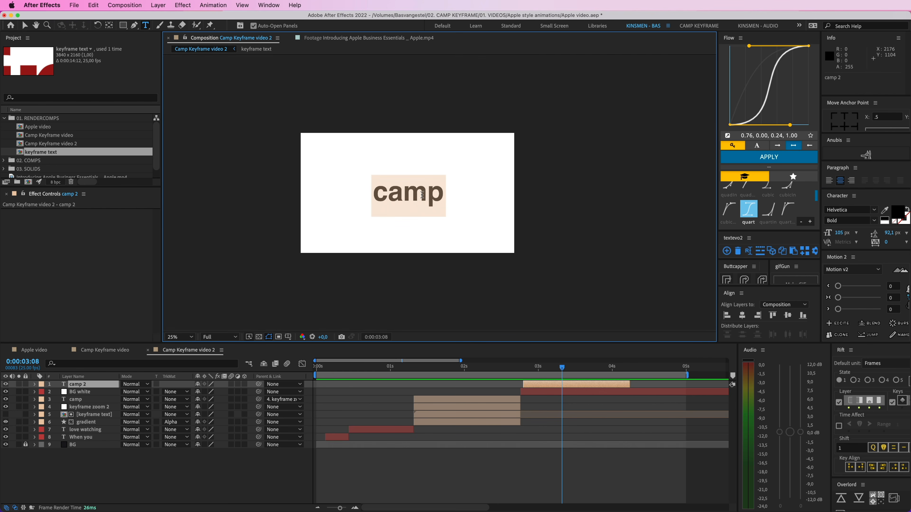
{"action": "type", "text": "please"}
{"action": "left_click", "coordinate": [509, 390]}
{"action": "left_click", "coordinate": [537, 383]}
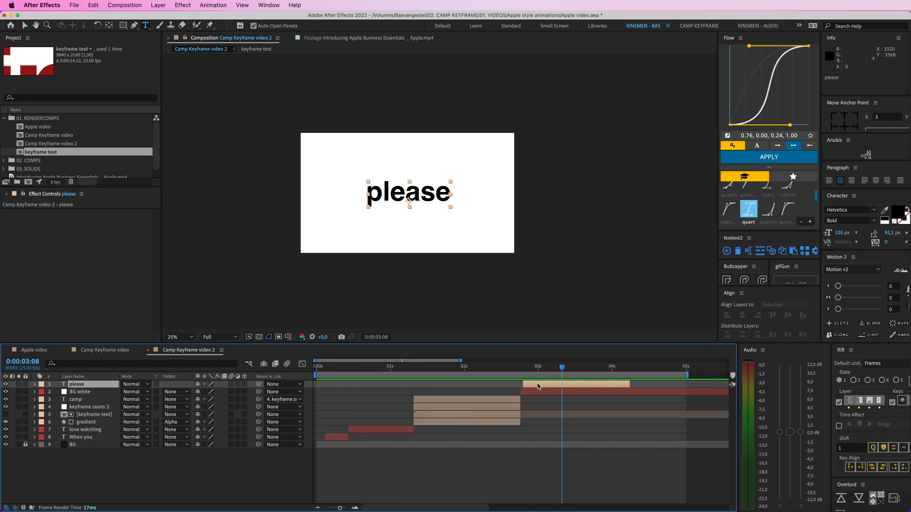
{"action": "mouse_move", "coordinate": [537, 383]}
{"action": "left_mouse_down"}
{"action": "mouse_move", "coordinate": [526, 369]}
{"action": "mouse_move", "coordinate": [535, 371]}
{"action": "left_mouse_up"}
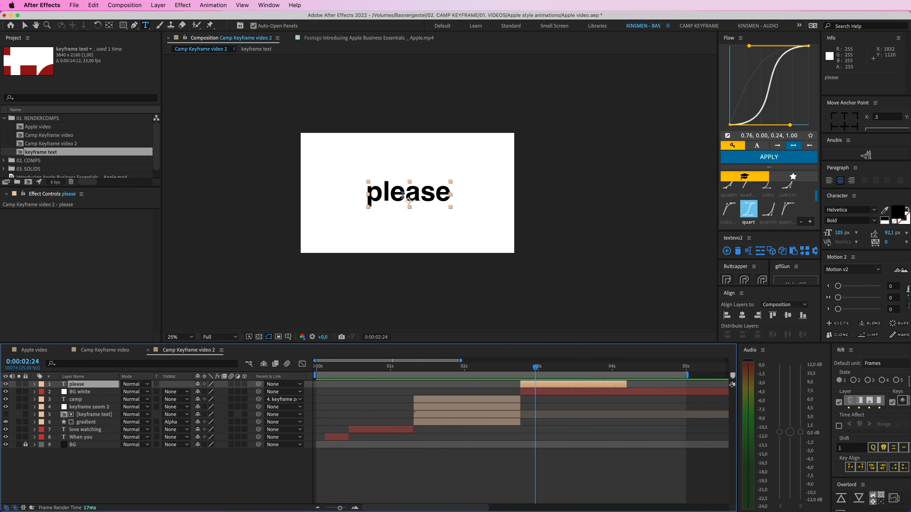
Step: Centre the anchor point of the "please" text in the composition view and turn snapping off
{"action": "scroll", "coordinate": [407, 198], "scroll_direction": "up", "scroll_amount": 2}
{"action": "key", "text": "v"}
{"action": "left_click", "coordinate": [109, 25]}
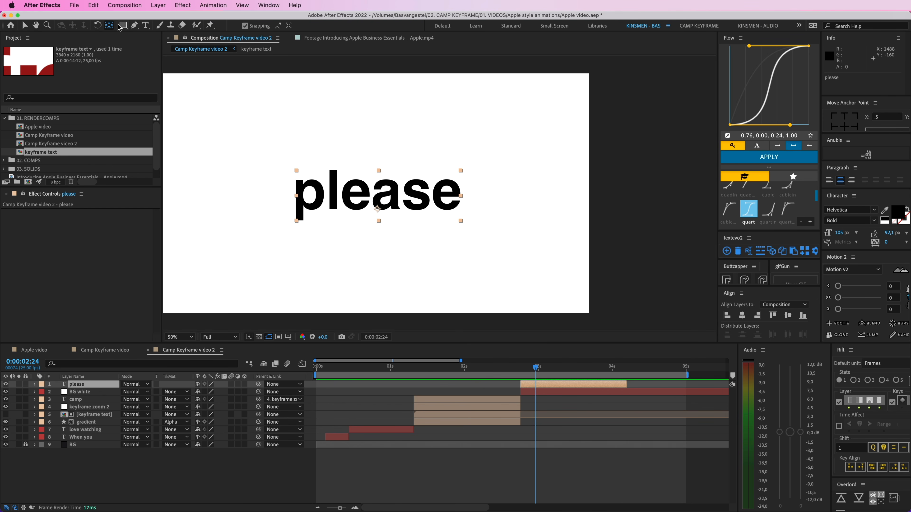
{"action": "left_click_drag", "start_coordinate": [379, 212], "coordinate": [379, 204]}
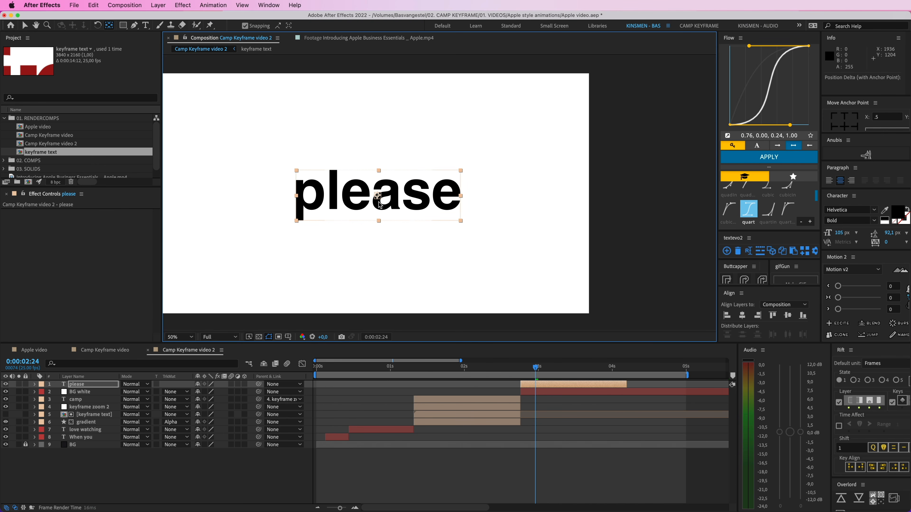
{"action": "left_click", "coordinate": [245, 26]}
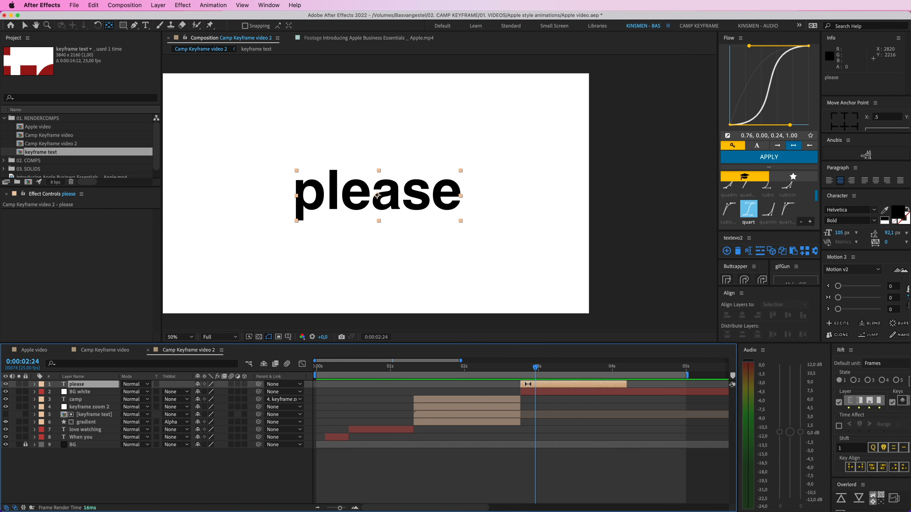
Step: Keyframe the "please" scale from 392.7% at 0:00:02:19 to 465.7%, apply the 0.32, 0.94, 0.60, 1.00 easing, and preview it
{"action": "key", "text": "s"}
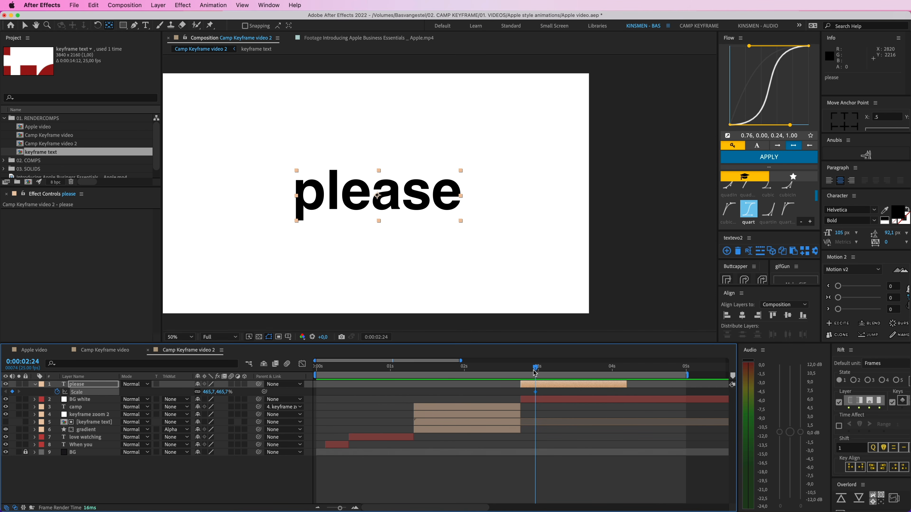
{"action": "left_click_drag", "start_coordinate": [229, 391], "coordinate": [501, 370]}
{"action": "key", "text": "v"}
{"action": "left_click", "coordinate": [728, 209]}
{"action": "left_click", "coordinate": [768, 157]}
{"action": "key", "text": "space"}
{"action": "key", "text": "space"}
{"action": "key", "text": "space"}
{"action": "key", "text": "space"}
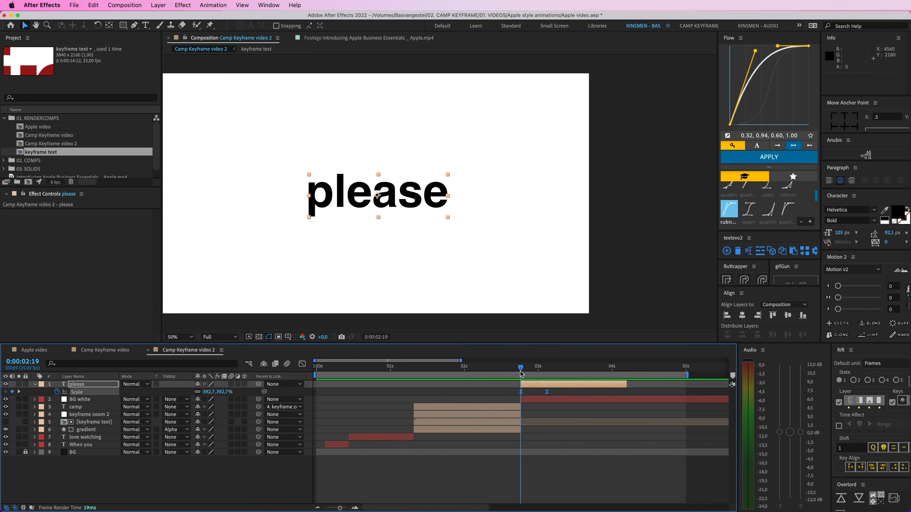
Step: Add a null object directly above the "camp" text layer
{"action": "left_click", "coordinate": [498, 374]}
{"action": "left_click", "coordinate": [512, 394]}
{"action": "left_click", "coordinate": [510, 407]}
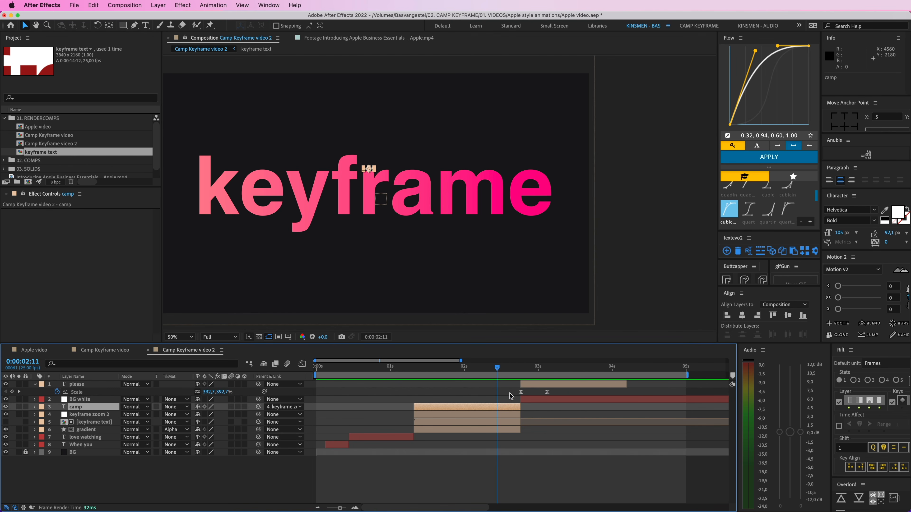
{"action": "left_click", "coordinate": [106, 415]}
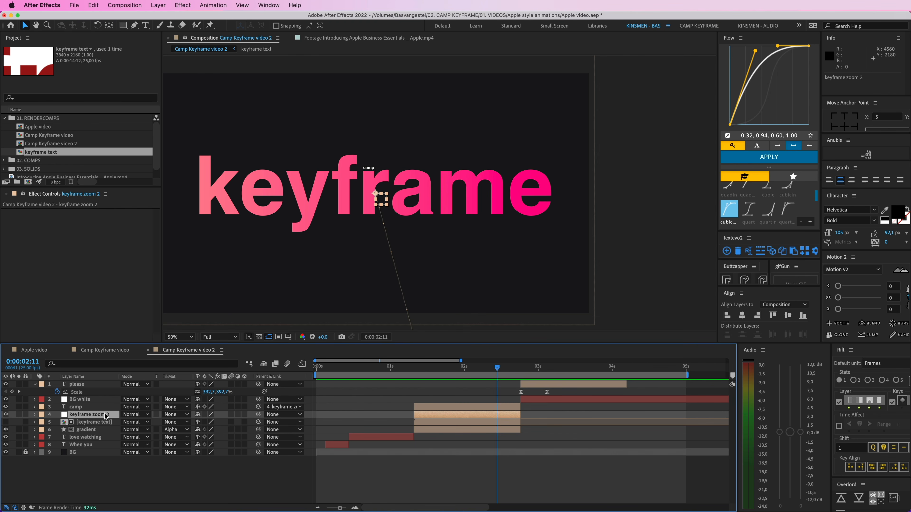
{"action": "left_click", "coordinate": [98, 431]}
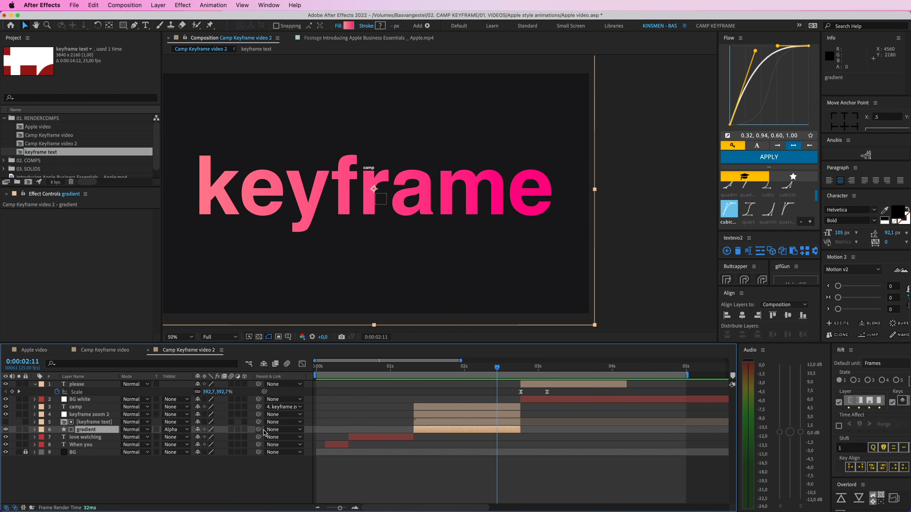
{"action": "left_click", "coordinate": [98, 416]}
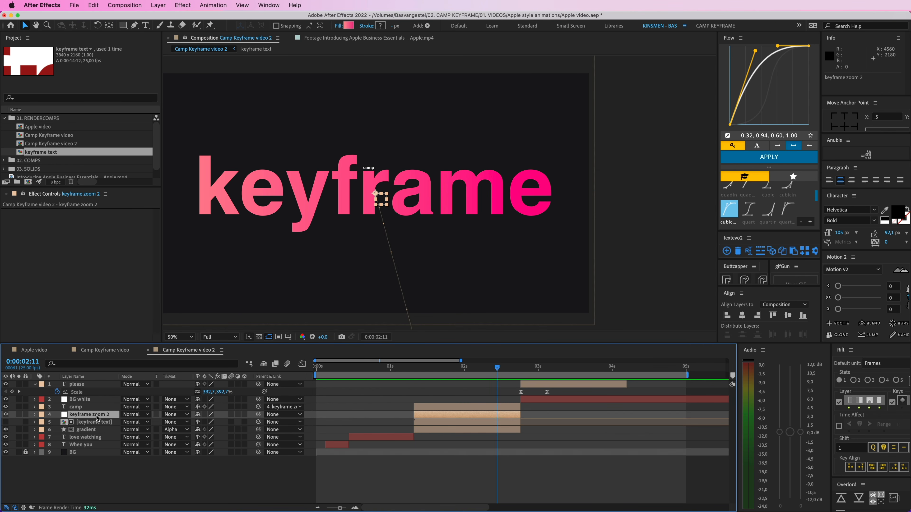
{"action": "left_click", "coordinate": [423, 408]}
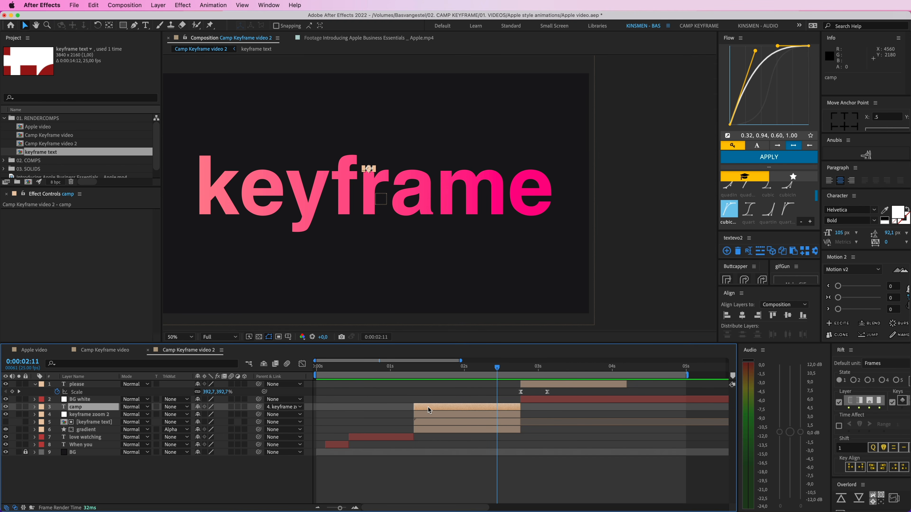
{"action": "key", "text": "super+alt+shift+y"}
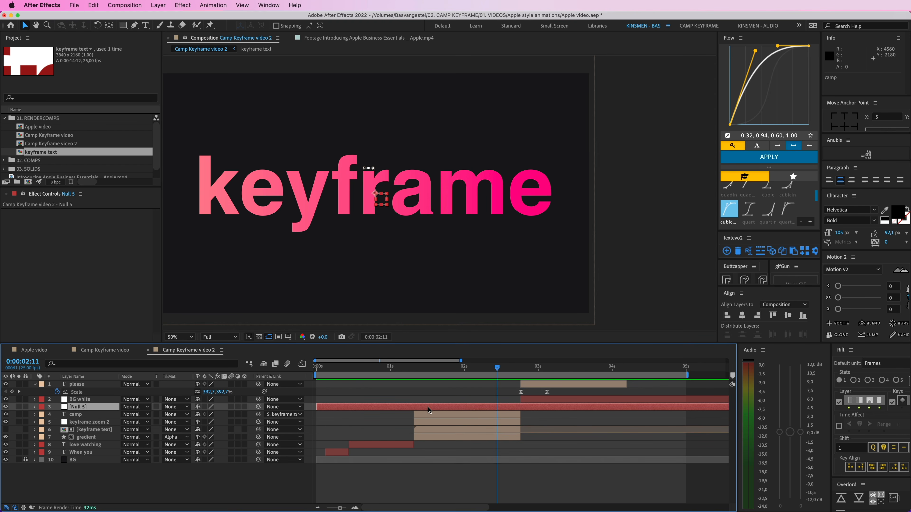
Step: Trim the new null so it spans the same time as the "camp" layer
{"action": "key", "text": "alt+bracketleft"}
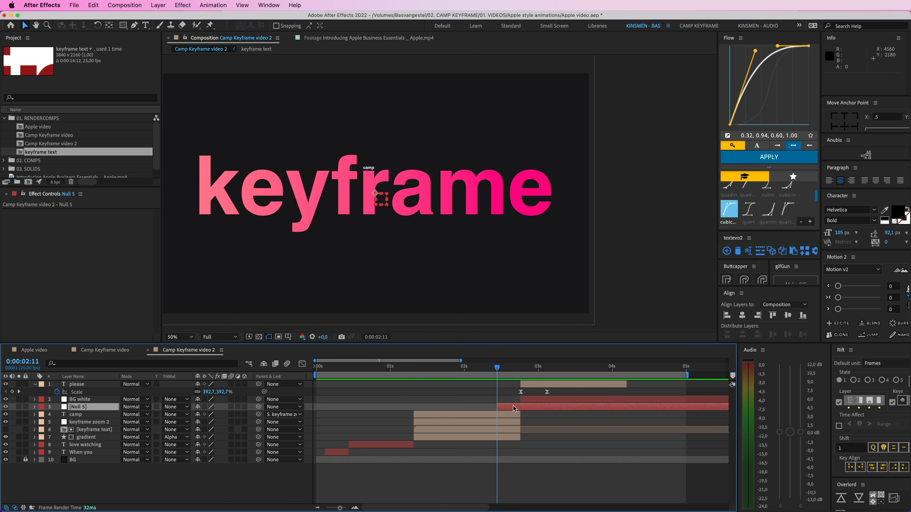
{"action": "key", "text": "super+Right"}
{"action": "key", "text": "super+Right"}
{"action": "key", "text": "alt+bracketright"}
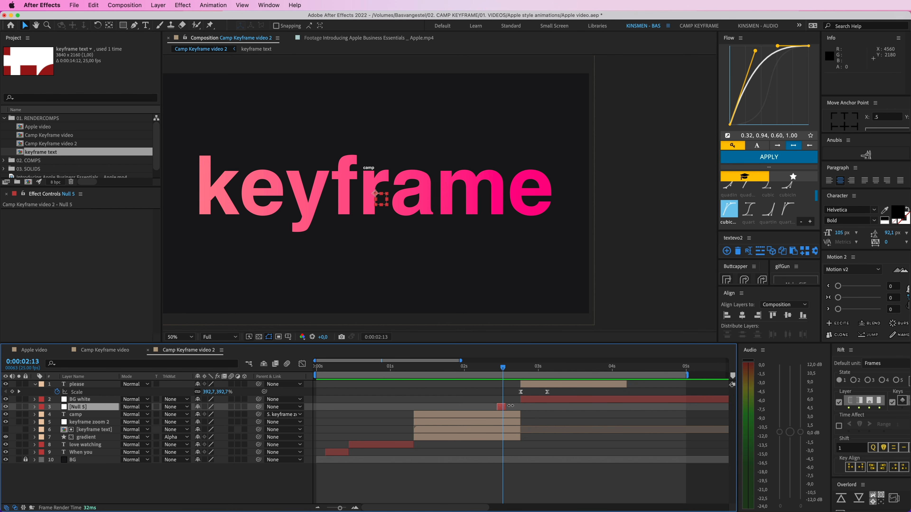
{"action": "left_click_drag", "start_coordinate": [505, 407], "coordinate": [416, 407]}
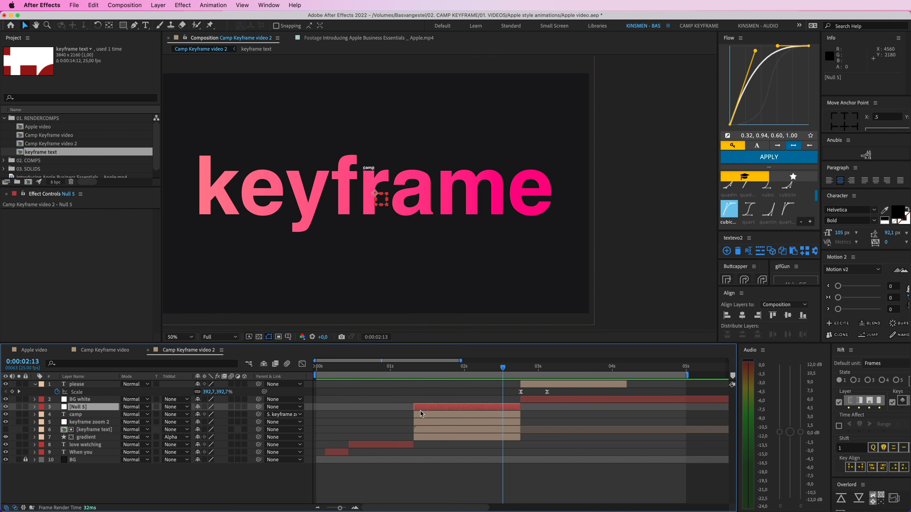
Step: Parent keyframe zoom 2, keyframe text and gradient to the new null, test-move the null, and undo that move
{"action": "left_click", "coordinate": [428, 422]}
{"action": "left_click", "coordinate": [431, 435], "text": "shift"}
{"action": "left_click_drag", "start_coordinate": [258, 422], "coordinate": [435, 406]}
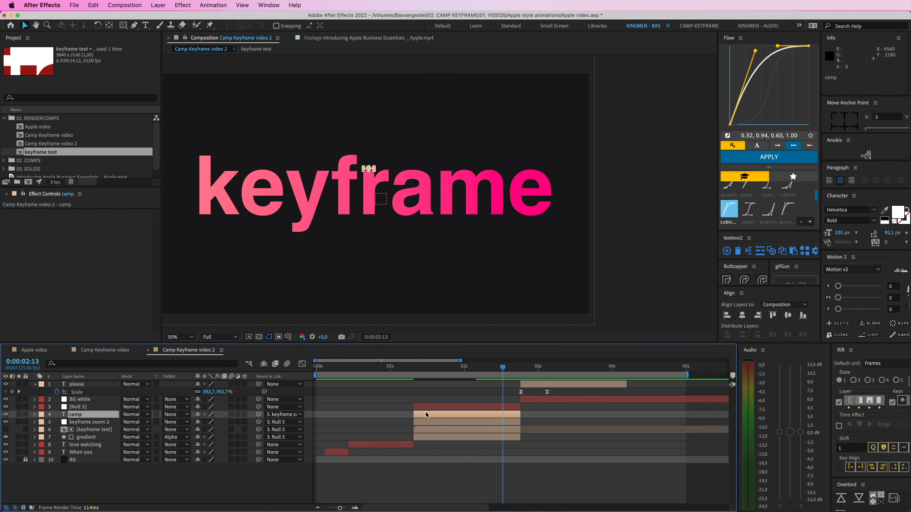
{"action": "left_click", "coordinate": [431, 409]}
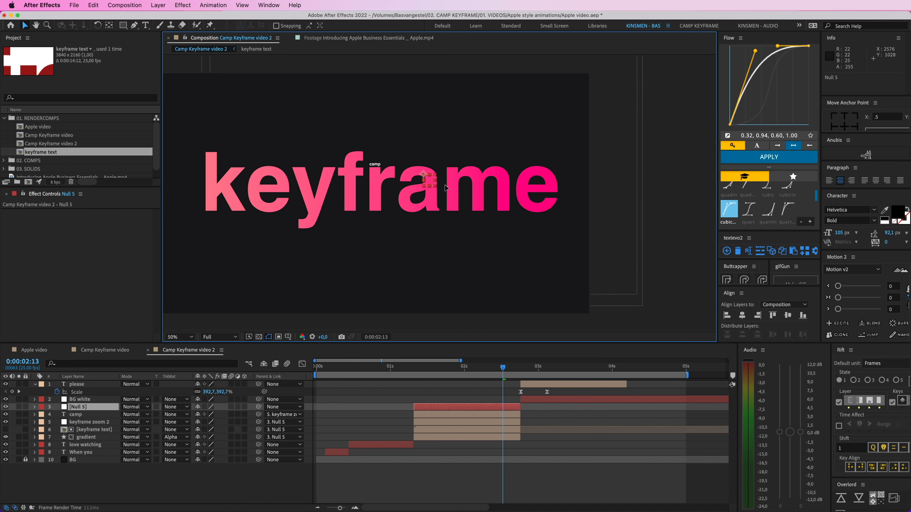
{"action": "key", "text": "super+z"}
Step: Keyframe Null 5's scale from 100% to 107% with quartIn easing, shift the keyframes to end at 0:00:02:20, and preview
{"action": "key", "text": "s"}
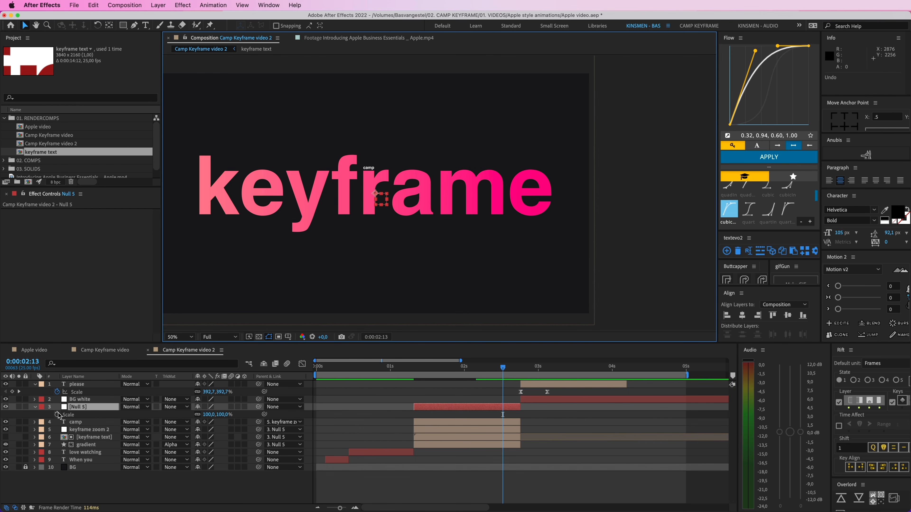
{"action": "left_click", "coordinate": [58, 415]}
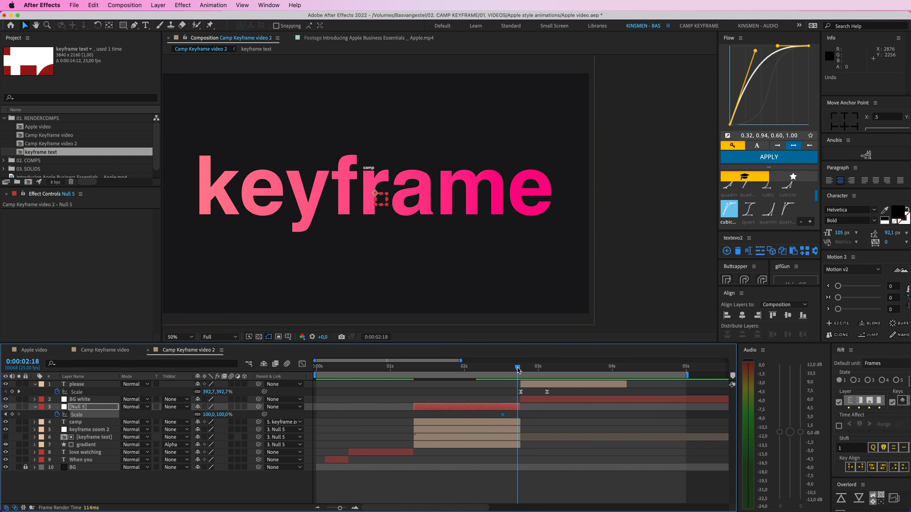
{"action": "left_click_drag", "start_coordinate": [225, 415], "coordinate": [228, 414]}
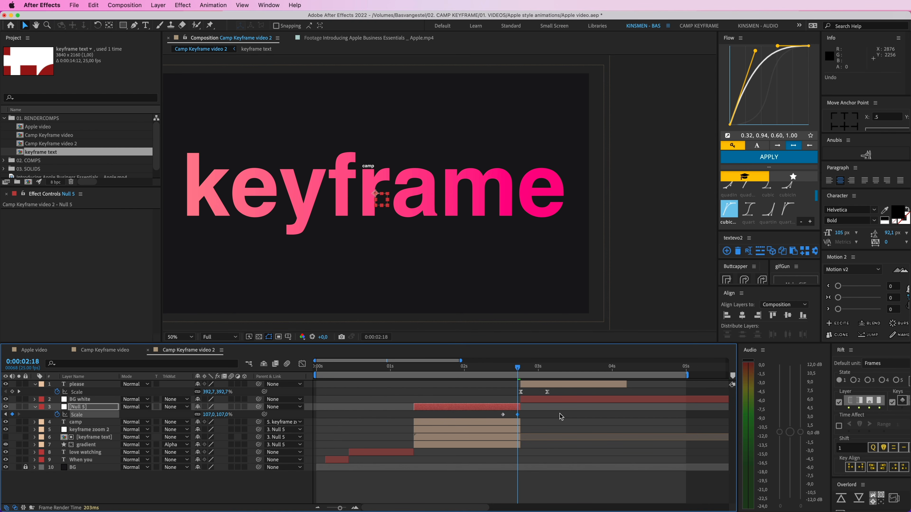
{"action": "left_click", "coordinate": [768, 211]}
{"action": "left_click_drag", "start_coordinate": [517, 415], "coordinate": [524, 416]}
{"action": "mouse_move", "coordinate": [519, 369]}
{"action": "left_mouse_down"}
{"action": "mouse_move", "coordinate": [494, 375]}
{"action": "mouse_move", "coordinate": [522, 371]}
{"action": "left_mouse_up"}
{"action": "key", "text": "space"}
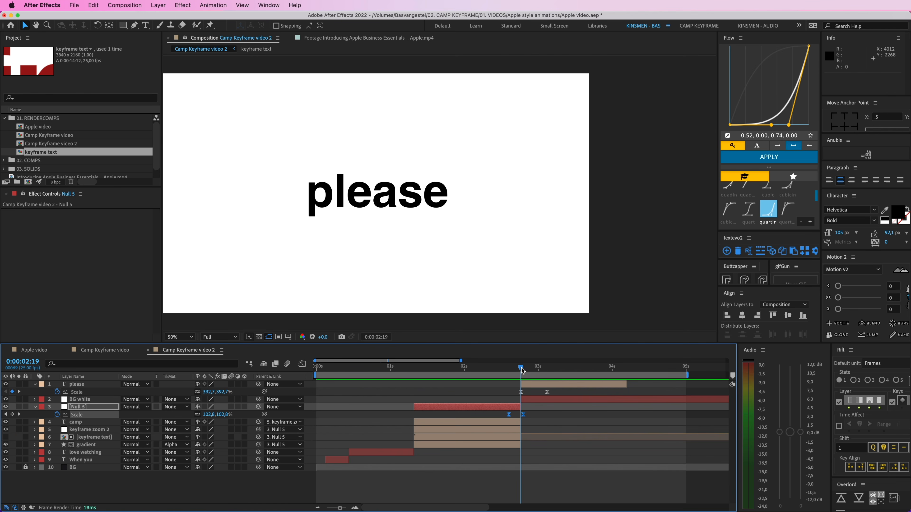
Step: Set Null 5's scale at the 0:00:02:20 keyframe to 115% and preview the transition to "please"
{"action": "key", "text": "k"}
{"action": "left_click", "coordinate": [539, 418]}
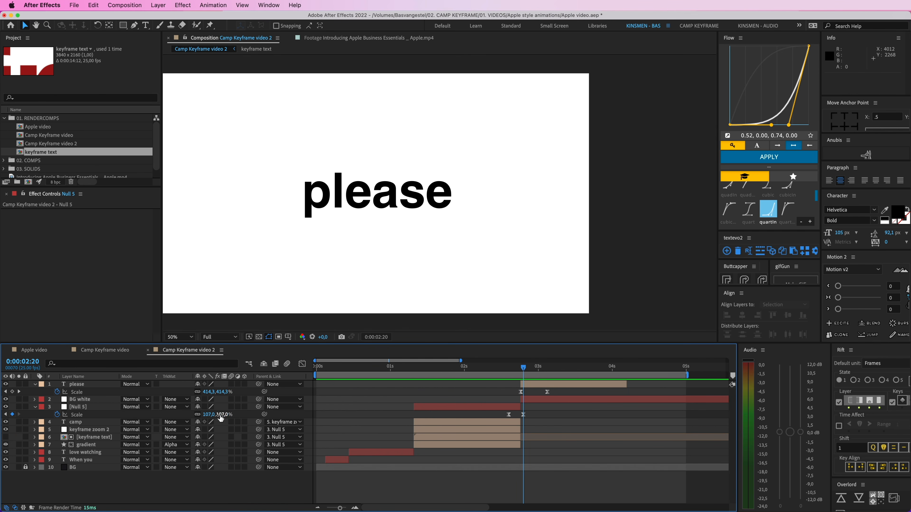
{"action": "left_click_drag", "start_coordinate": [220, 416], "coordinate": [222, 416]}
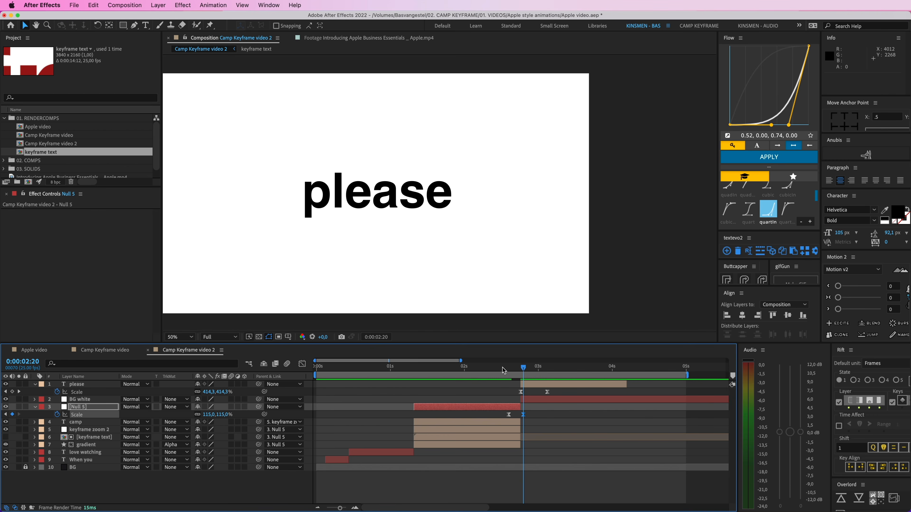
{"action": "left_click_drag", "start_coordinate": [503, 371], "coordinate": [478, 374]}
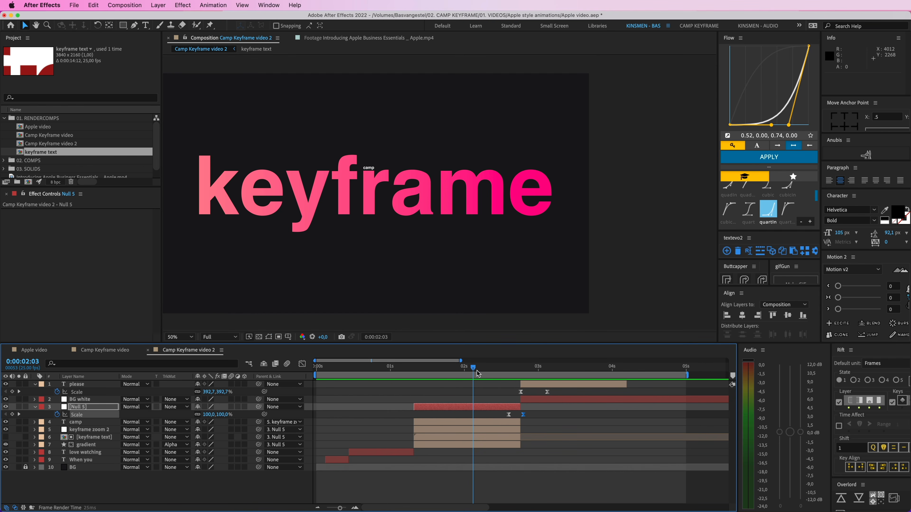
{"action": "key", "text": "space"}
{"action": "key", "text": "space"}
Step: Try sliding the "please" layer about two frames earlier and preview the transition
{"action": "left_click", "coordinate": [537, 384]}
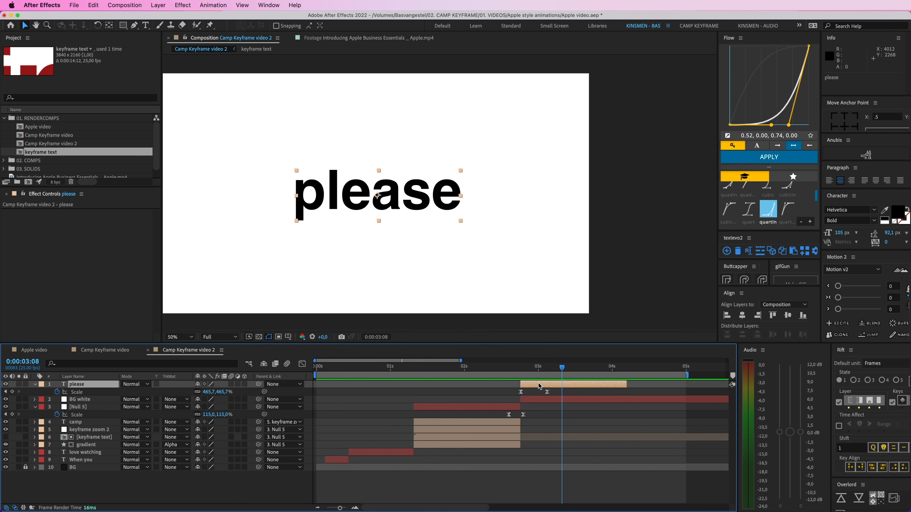
{"action": "left_click_drag", "start_coordinate": [538, 384], "coordinate": [533, 384]}
{"action": "left_click", "coordinate": [497, 369]}
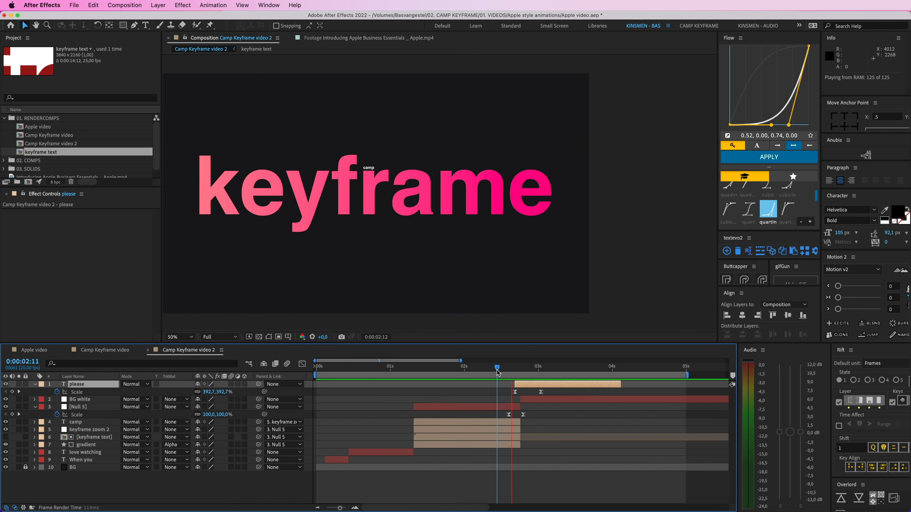
{"action": "key", "text": "space"}
{"action": "key", "text": "space"}
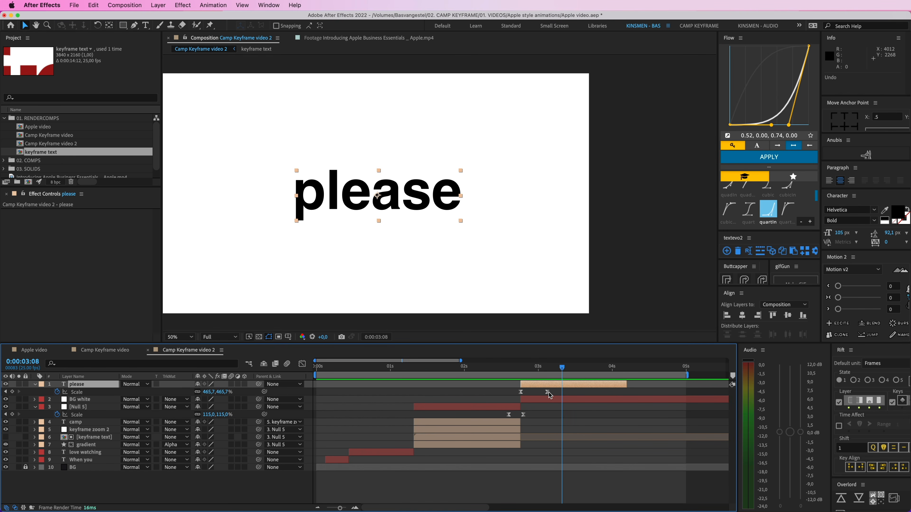
Step: Move both "please" scale keyframes earlier so the first sits at 0:00:02:17, and preview the transition
{"action": "left_click_drag", "start_coordinate": [557, 391], "coordinate": [516, 394]}
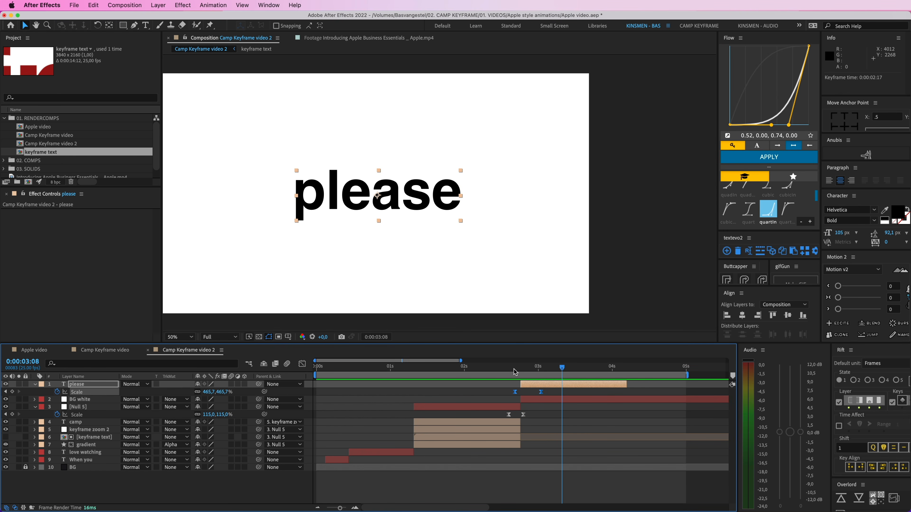
{"action": "left_click", "coordinate": [494, 369]}
{"action": "key", "text": "space"}
{"action": "key", "text": "space"}
{"action": "left_click", "coordinate": [494, 395]}
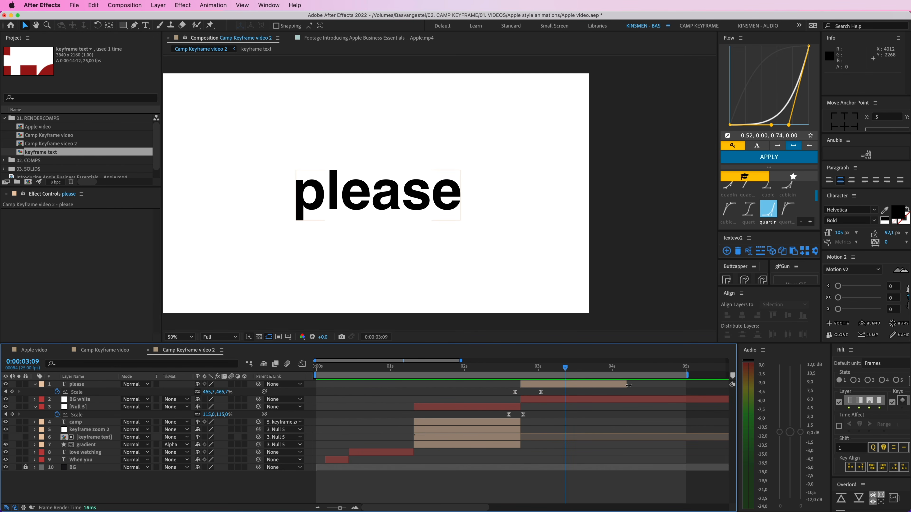
Step: Examine how "please" changes into "consider" in the Camp Keyframe video composition
{"action": "scroll", "coordinate": [629, 385], "scroll_direction": "right", "scroll_amount": 5}
{"action": "left_click_drag", "start_coordinate": [492, 361], "coordinate": [631, 361]}
{"action": "double_click", "coordinate": [484, 375]}
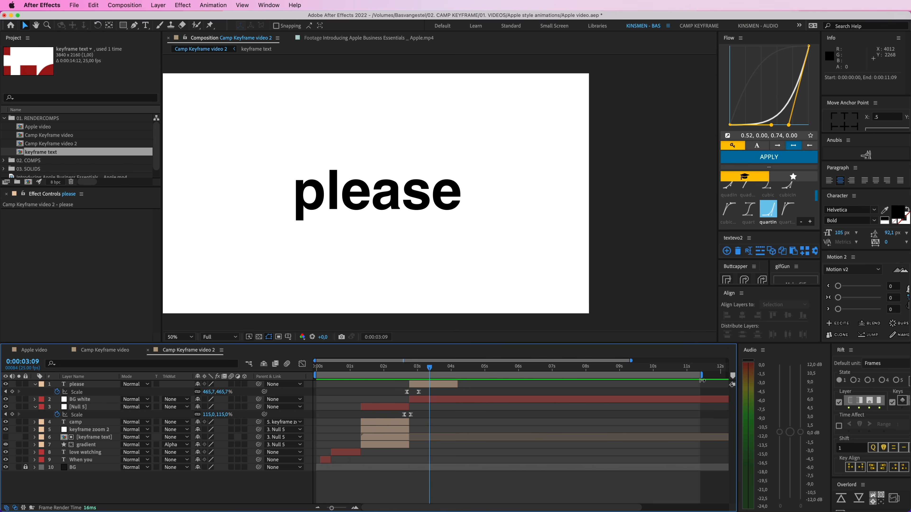
{"action": "left_click", "coordinate": [118, 352]}
{"action": "left_click_drag", "start_coordinate": [498, 373], "coordinate": [520, 375]}
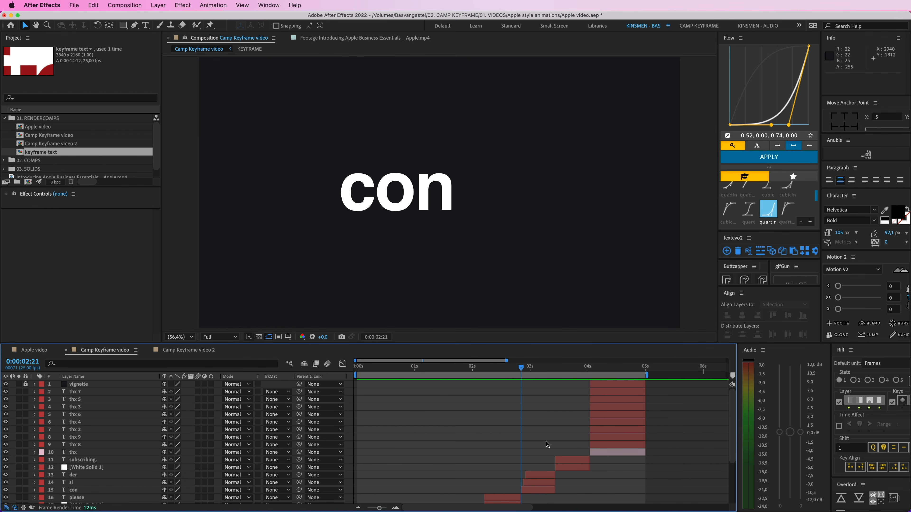
{"action": "left_click", "coordinate": [524, 372]}
{"action": "mouse_move", "coordinate": [515, 372]}
{"action": "left_mouse_down"}
{"action": "mouse_move", "coordinate": [525, 372]}
{"action": "mouse_move", "coordinate": [507, 372]}
{"action": "left_mouse_up"}
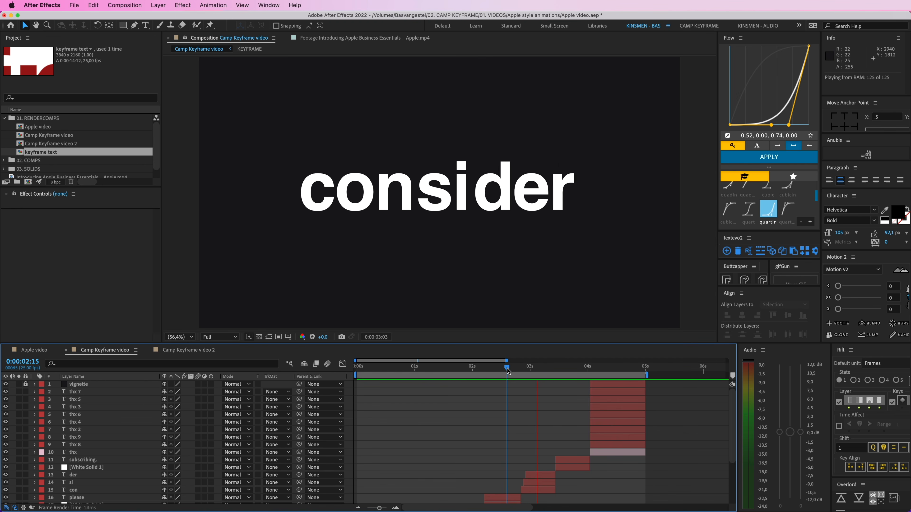
Step: In Camp Keyframe video 2, keyframe the "please" X position from 1937 at 0:00:03:14 to 1733 at 0:00:03:24, ending the layer there
{"action": "left_click", "coordinate": [179, 350]}
{"action": "left_click", "coordinate": [441, 387]}
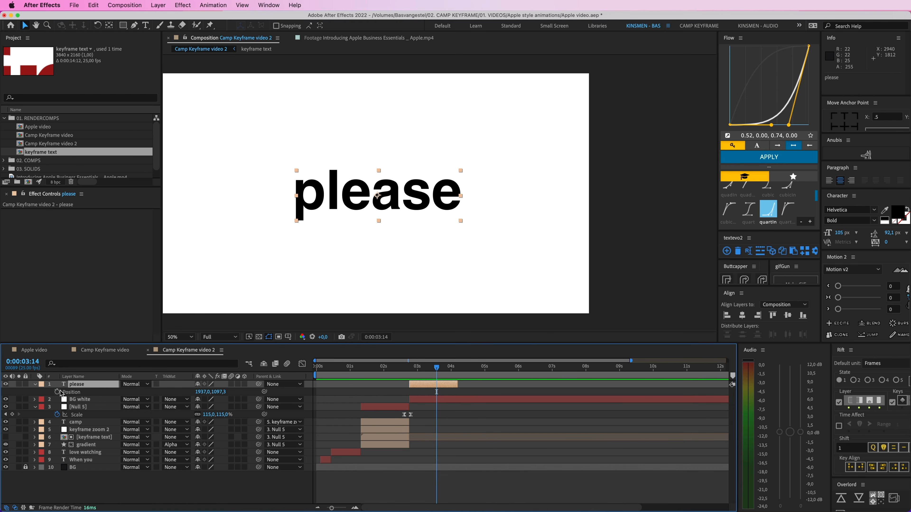
{"action": "left_click", "coordinate": [57, 392]}
{"action": "left_click", "coordinate": [450, 366]}
{"action": "left_click_drag", "start_coordinate": [453, 199], "coordinate": [431, 200]}
Step: Apply the quartIn easing to both "please" position keyframes and scrub through the movement
{"action": "left_click_drag", "start_coordinate": [462, 391], "coordinate": [427, 396]}
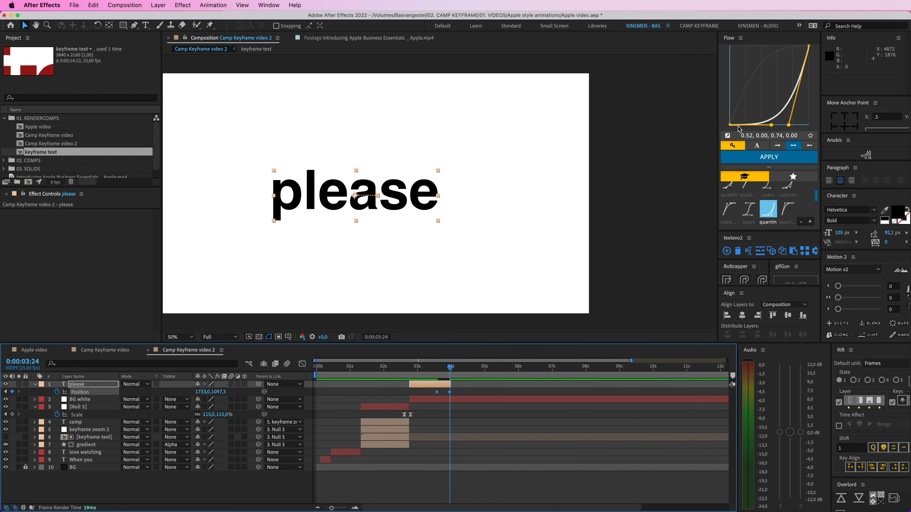
{"action": "left_click", "coordinate": [769, 157]}
{"action": "left_click", "coordinate": [434, 373]}
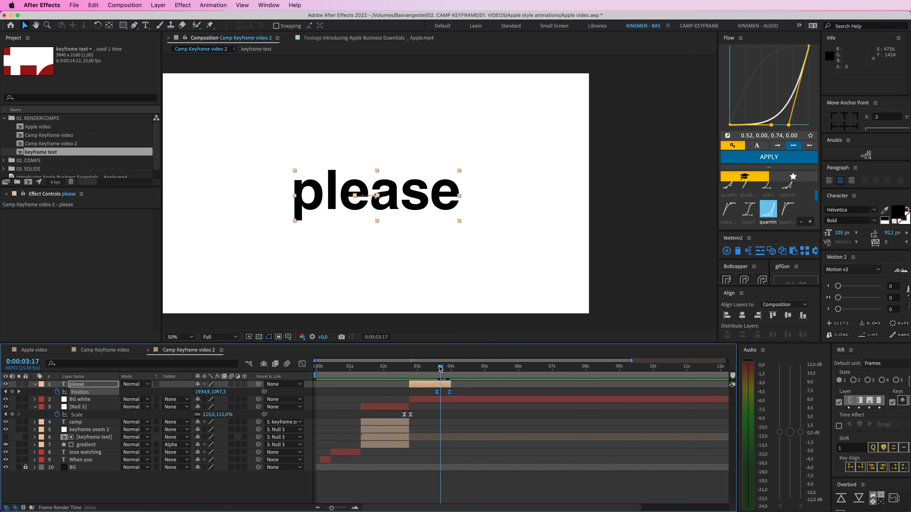
{"action": "left_click_drag", "start_coordinate": [436, 375], "coordinate": [453, 373]}
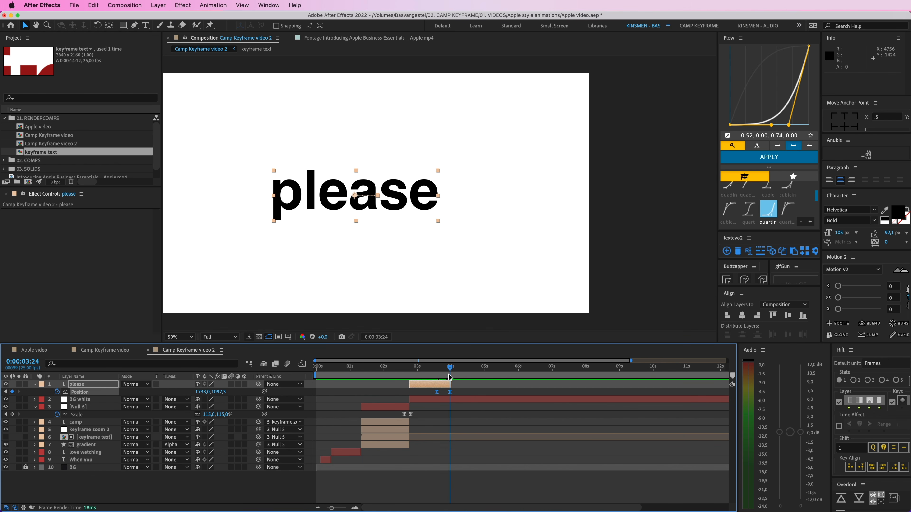
Step: Shift both "please" position keyframes five frames earlier, to 0:00:03:09 and 0:00:03:19, end the layer at the second one, and preview the transition
{"action": "left_click", "coordinate": [357, 507]}
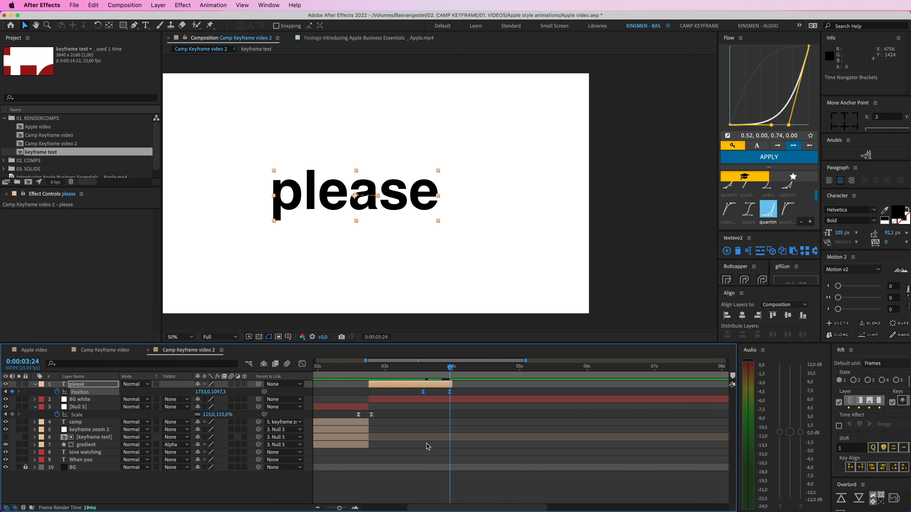
{"action": "left_click_drag", "start_coordinate": [454, 385], "coordinate": [344, 373]}
{"action": "key", "text": "space"}
{"action": "key", "text": "space"}
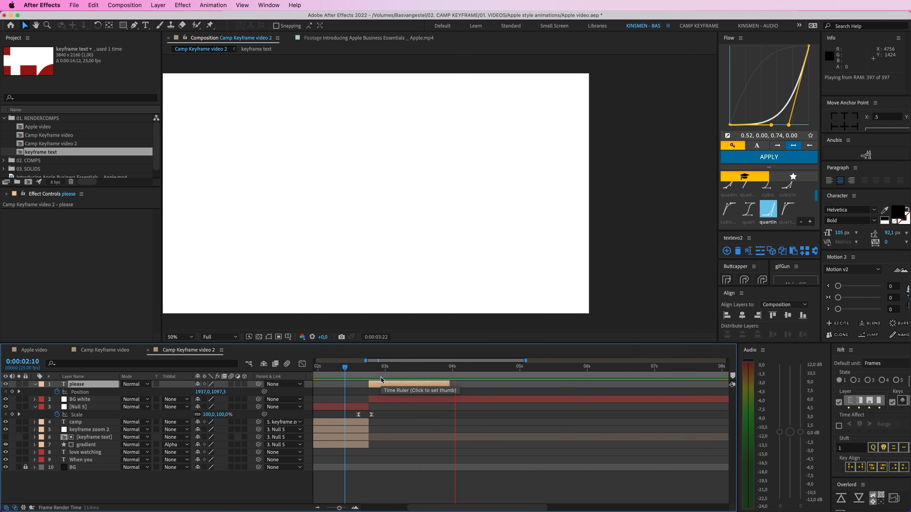
{"action": "left_click_drag", "start_coordinate": [461, 390], "coordinate": [344, 372]}
{"action": "key", "text": "space"}
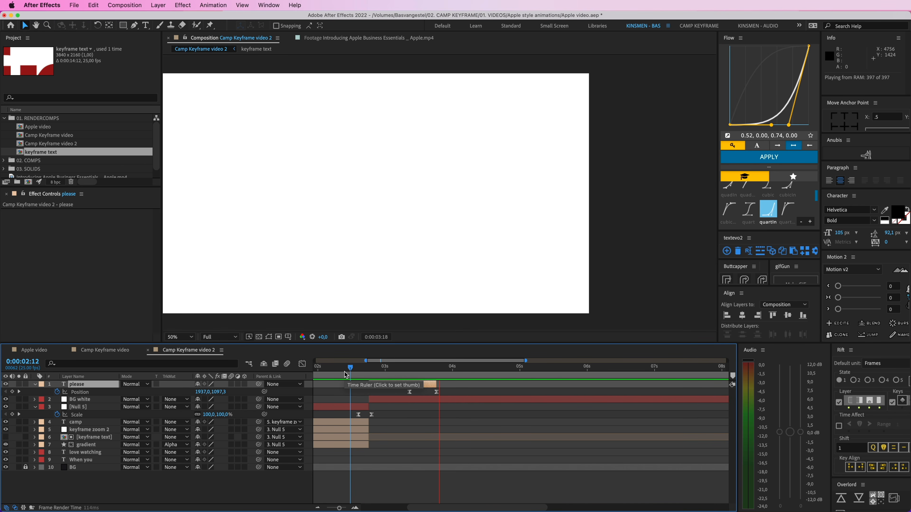
{"action": "key", "text": "space"}
Step: Trim the BG white layer so it ends together with "please" at 0:00:03:19
{"action": "left_click_drag", "start_coordinate": [416, 369], "coordinate": [436, 370]}
{"action": "left_click", "coordinate": [447, 384]}
{"action": "left_click", "coordinate": [432, 384]}
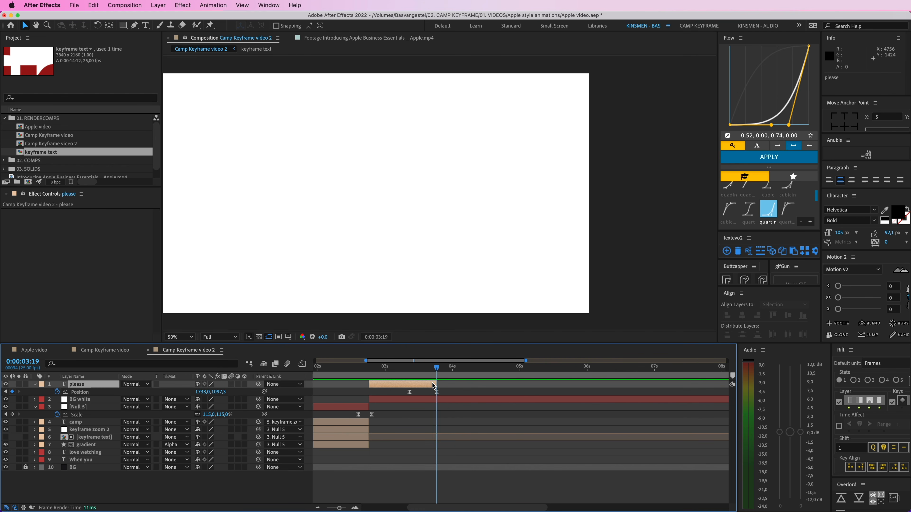
{"action": "left_click", "coordinate": [414, 399]}
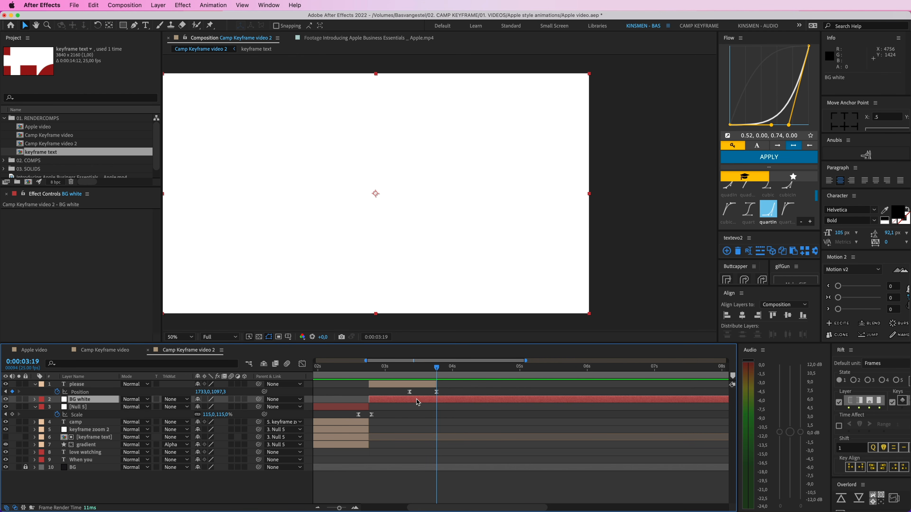
{"action": "key", "text": "alt+bracketright"}
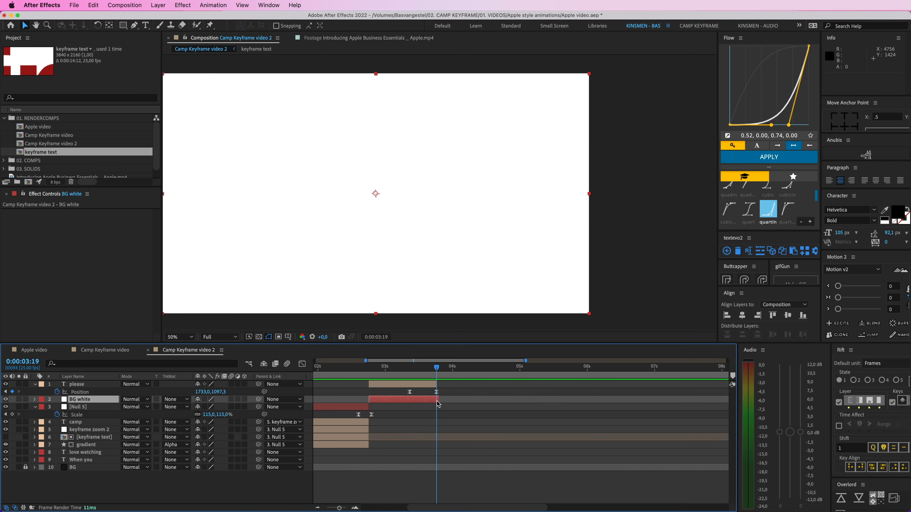
Step: Duplicate the "please" layer and place the copy just after the original on the timeline, reaching past 0:00:04:08
{"action": "left_click_drag", "start_coordinate": [437, 401], "coordinate": [492, 385]}
{"action": "left_click", "coordinate": [427, 382]}
{"action": "key", "text": "super+d"}
{"action": "left_click", "coordinate": [475, 370]}
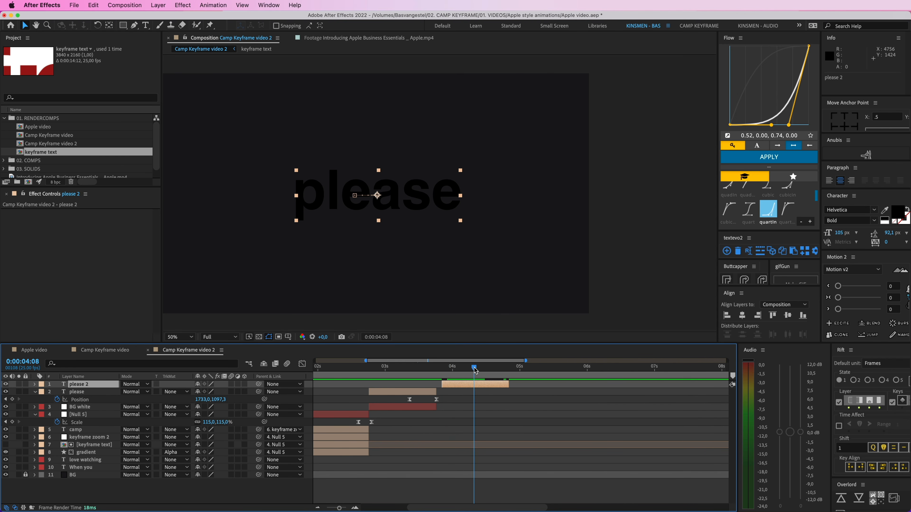
Step: Delete all position and scale keyframes from the duplicated "please" layer
{"action": "key", "text": "u"}
{"action": "left_click", "coordinate": [476, 370]}
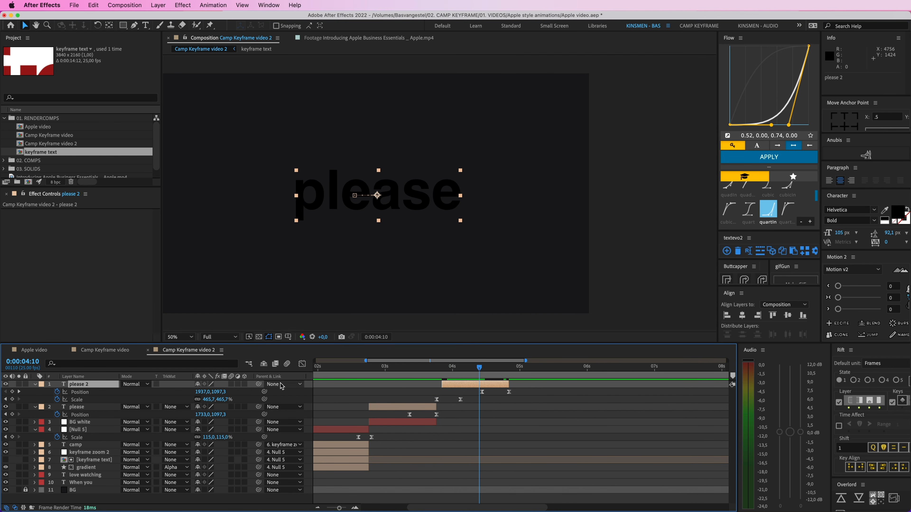
{"action": "left_click_drag", "start_coordinate": [525, 391], "coordinate": [433, 409]}
{"action": "key", "text": "Delete"}
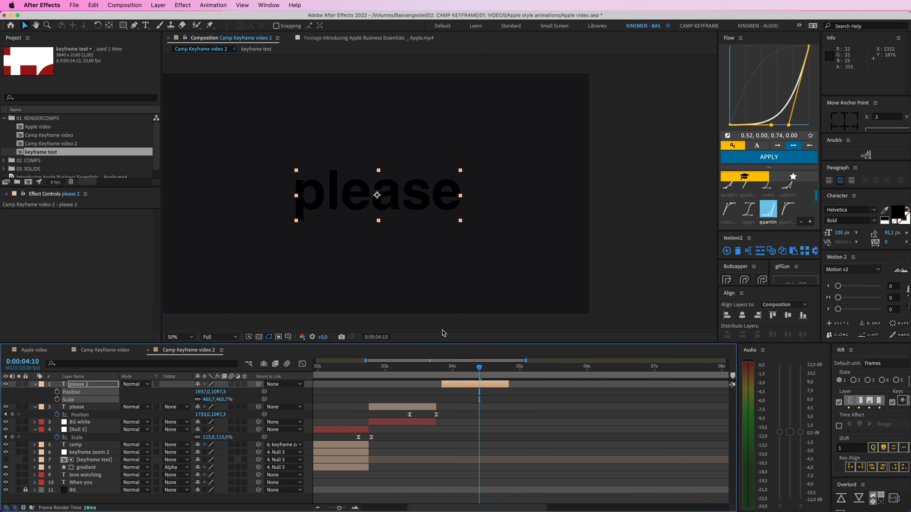
Step: Set the text colour of the duplicated "please" layer to white
{"action": "left_click", "coordinate": [896, 210]}
{"action": "left_click_drag", "start_coordinate": [91, 138], "coordinate": [26, 82]}
{"action": "key", "text": "Return"}
Step: Recolour the original "please" text by sampling the dark background colour
{"action": "left_click_drag", "start_coordinate": [417, 369], "coordinate": [458, 369]}
{"action": "left_click", "coordinate": [419, 403]}
{"action": "left_click", "coordinate": [427, 408]}
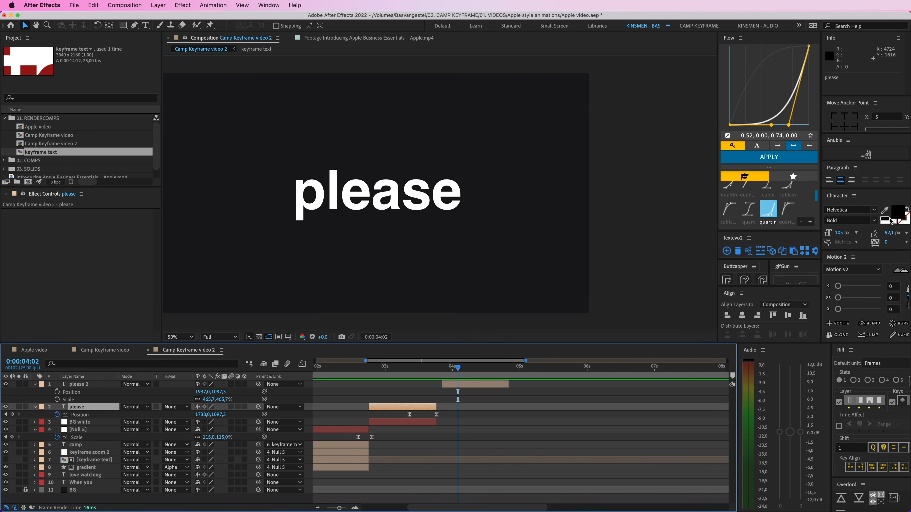
{"action": "left_click", "coordinate": [885, 211]}
{"action": "left_click", "coordinate": [415, 370]}
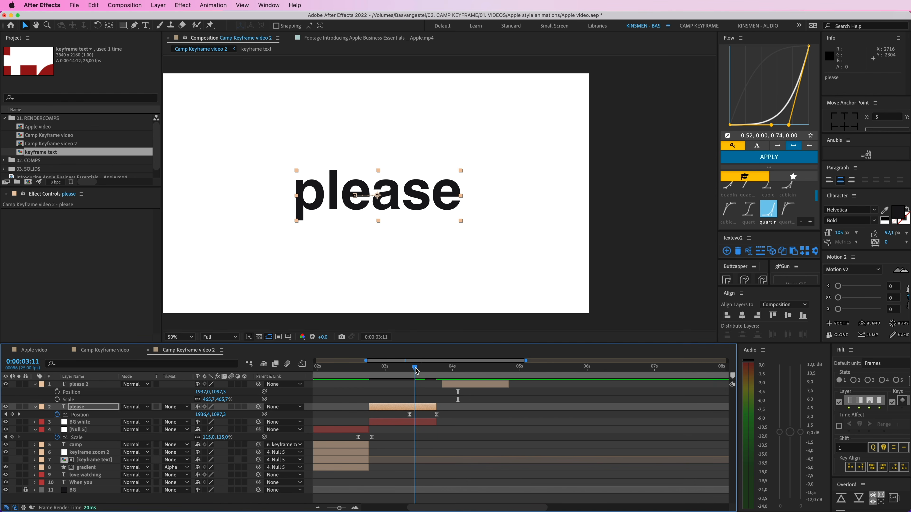
Step: Change the text of the duplicated layer to "consider"
{"action": "left_click_drag", "start_coordinate": [416, 370], "coordinate": [456, 369]}
{"action": "double_click", "coordinate": [481, 387]}
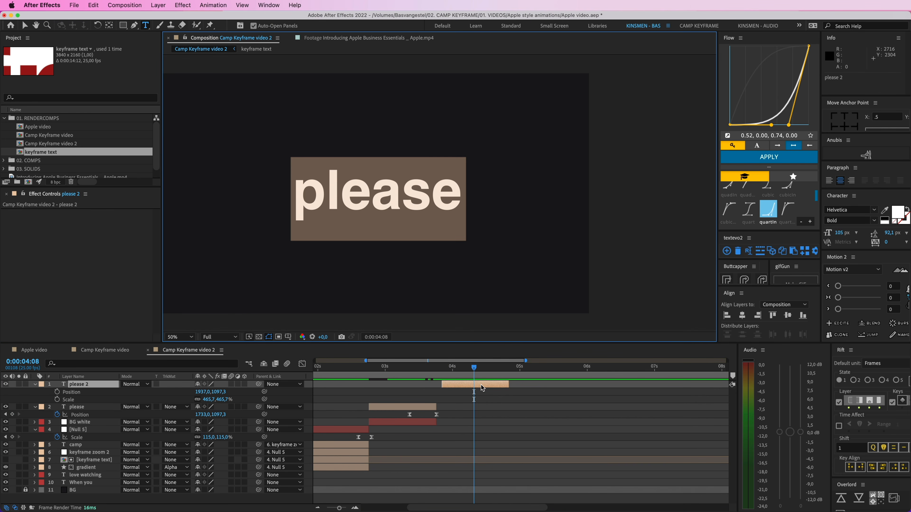
{"action": "type", "text": "consider"}
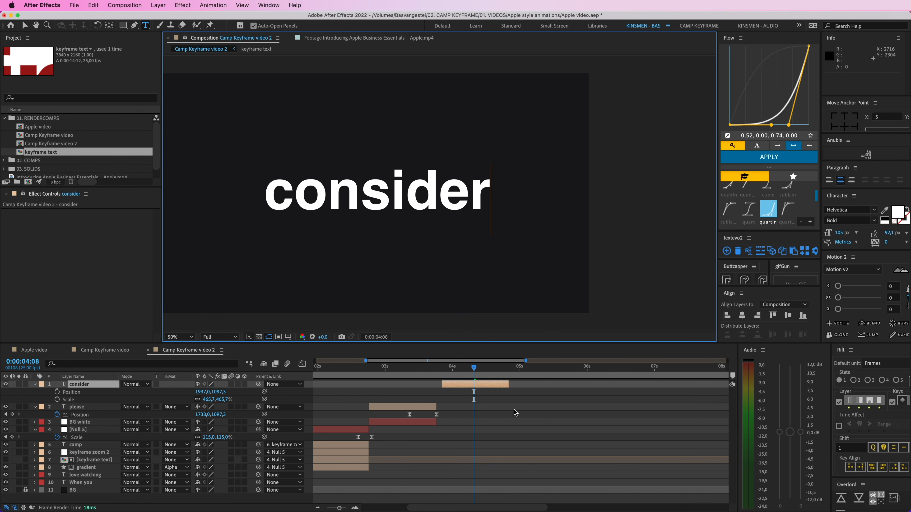
{"action": "key", "text": "Escape"}
Step: Duplicate the "consider" layer and colour the lower copy dark red as an alignment reference
{"action": "key", "text": "super+d"}
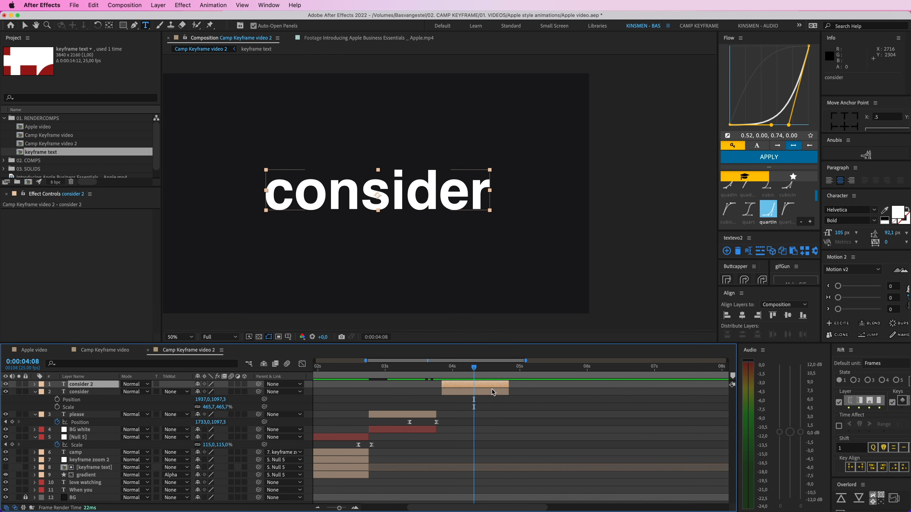
{"action": "left_click", "coordinate": [897, 212]}
{"action": "left_click_drag", "start_coordinate": [80, 161], "coordinate": [123, 138]}
{"action": "key", "text": "Return"}
{"action": "left_click", "coordinate": [542, 432]}
Step: Change the upper "consider" copy to "con" and line it up over the same letters of the red reference word
{"action": "left_click", "coordinate": [485, 384]}
{"action": "double_click", "coordinate": [484, 384]}
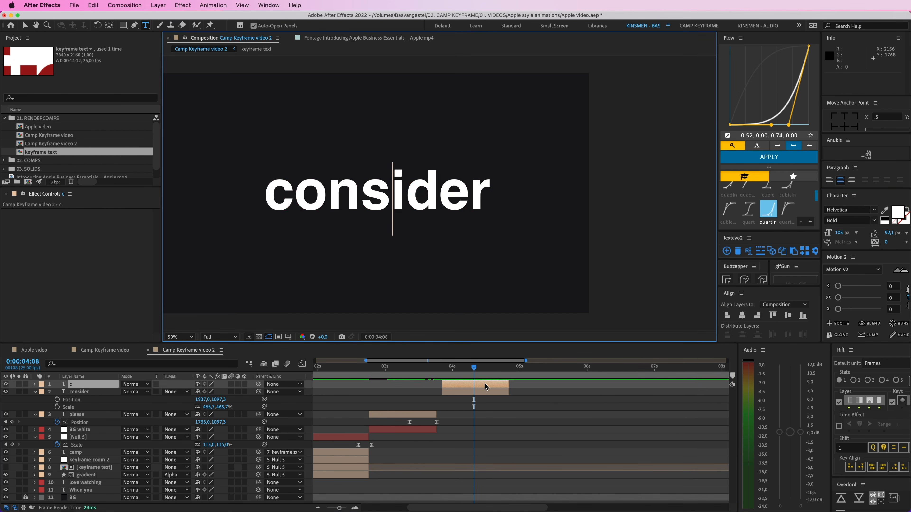
{"action": "type", "text": "con"}
{"action": "left_click", "coordinate": [24, 25]}
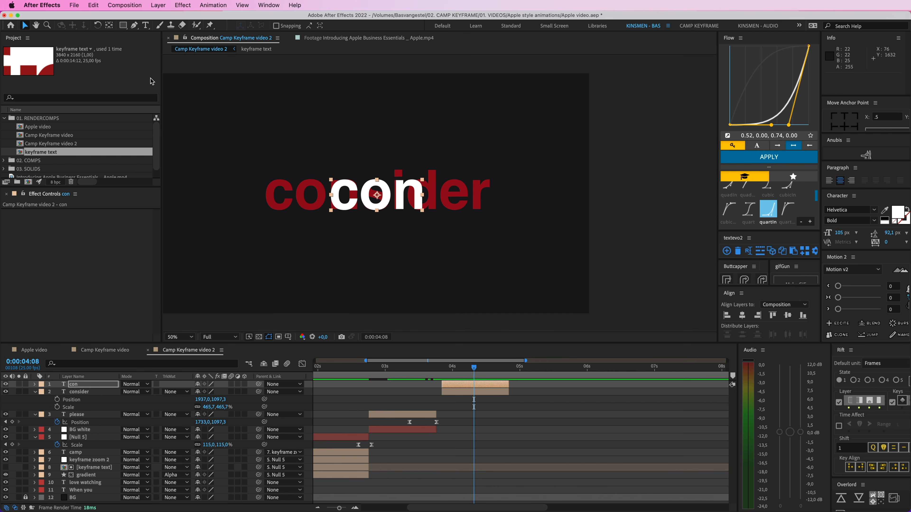
{"action": "key", "text": "period"}
{"action": "key", "text": "space"}
{"action": "left_click_drag", "start_coordinate": [332, 207], "coordinate": [425, 202]}
{"action": "key", "text": "space"}
Step: Duplicate the "con" layer, change the copy's text to "si" and align it over the matching red letters
{"action": "key", "text": "super+d"}
{"action": "double_click", "coordinate": [424, 202]}
{"action": "type", "text": "si"}
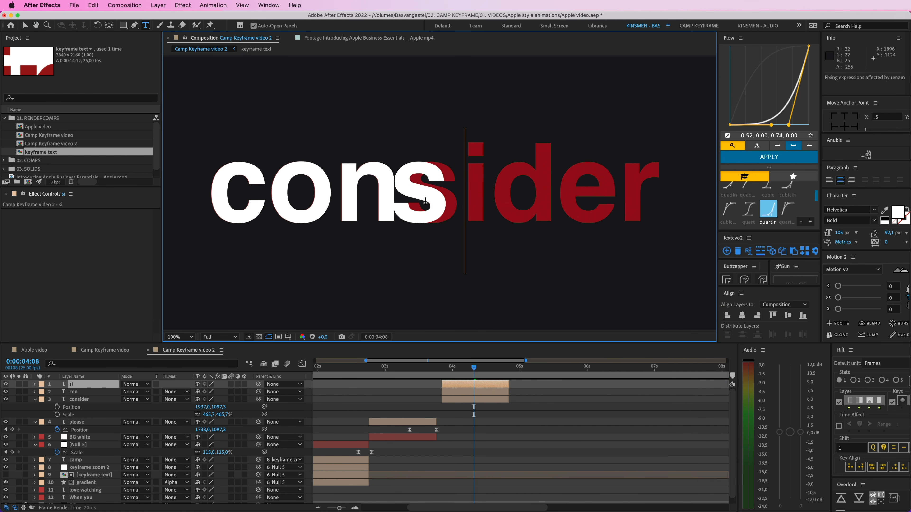
{"action": "left_click", "coordinate": [25, 25]}
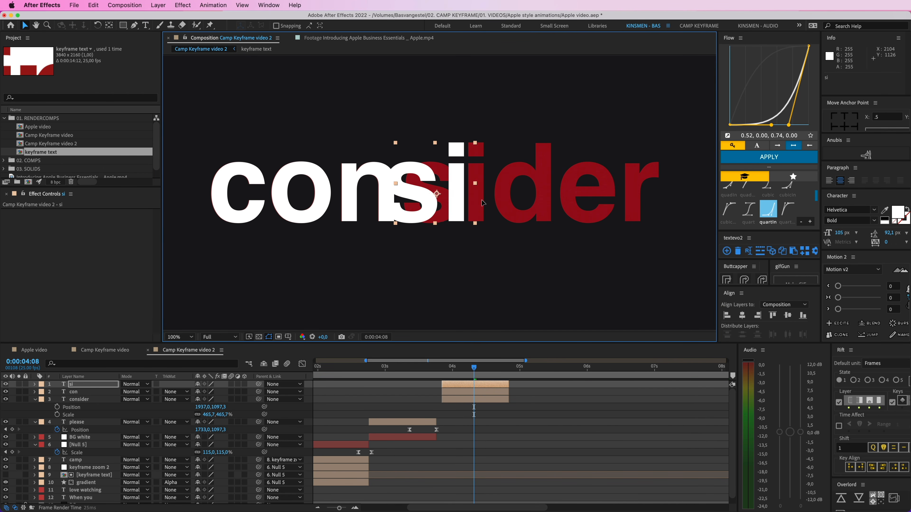
{"action": "left_click_drag", "start_coordinate": [447, 203], "coordinate": [599, 177]}
Step: Duplicate the "si" layer, change the copy's text to "der" and nudge it exactly over the end of the red word
{"action": "key", "text": "super+d"}
{"action": "double_click", "coordinate": [553, 195]}
{"action": "type", "text": "der"}
{"action": "left_click", "coordinate": [25, 25]}
{"action": "key", "text": "Right"}
{"action": "key", "text": "Right"}
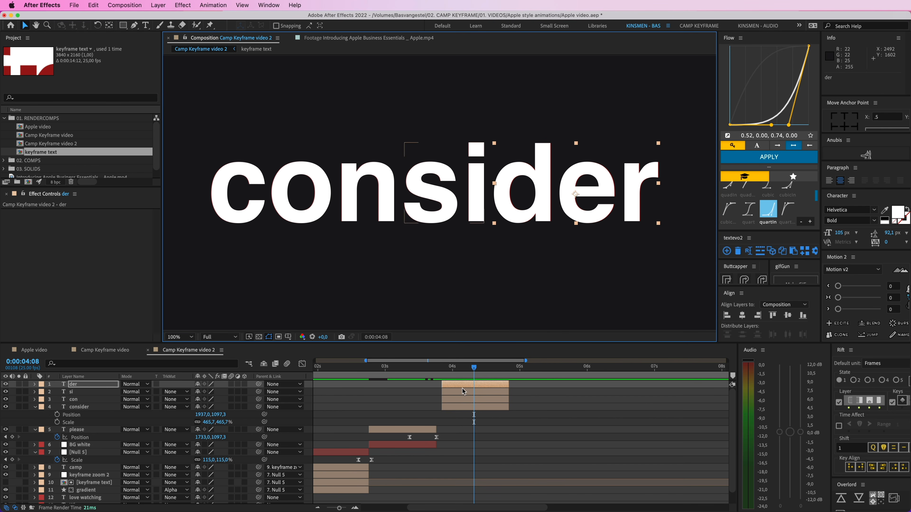
Step: Delete the red "consider" reference layer
{"action": "left_click", "coordinate": [86, 407]}
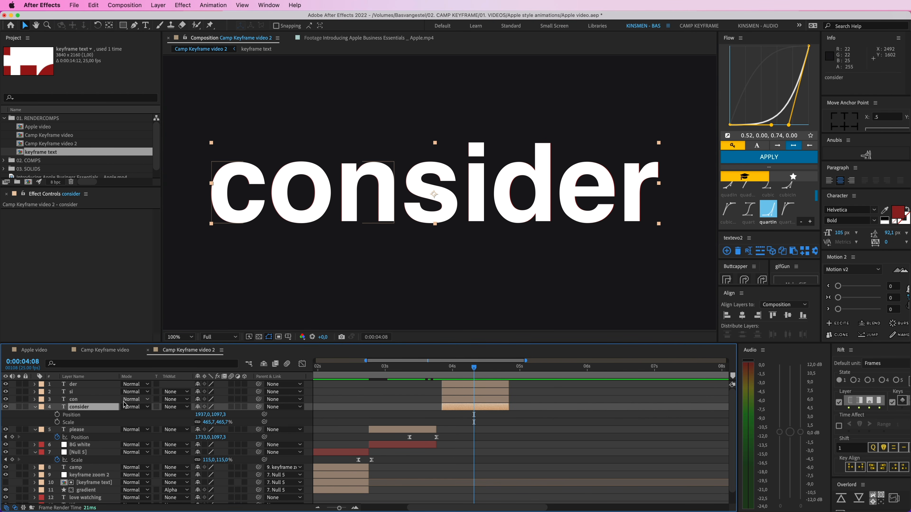
{"action": "key", "text": "Delete"}
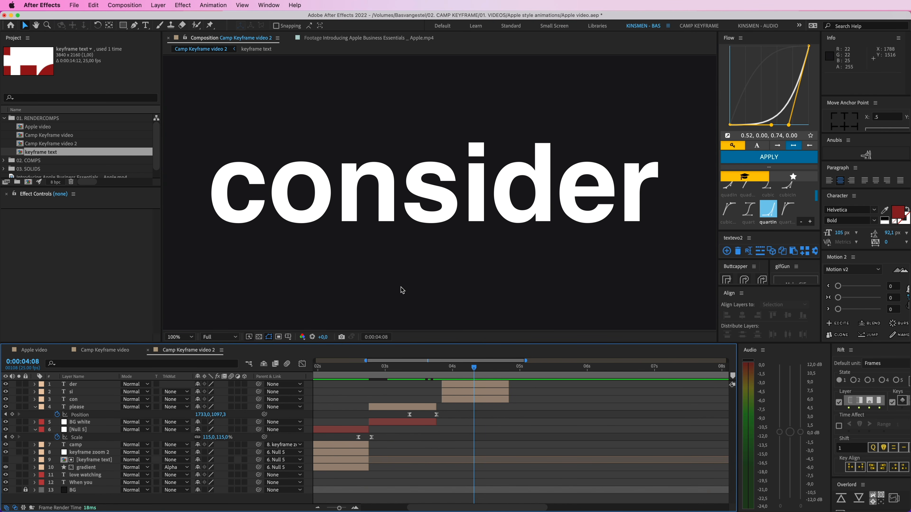
{"action": "key", "text": "comma"}
{"action": "key", "text": "comma"}
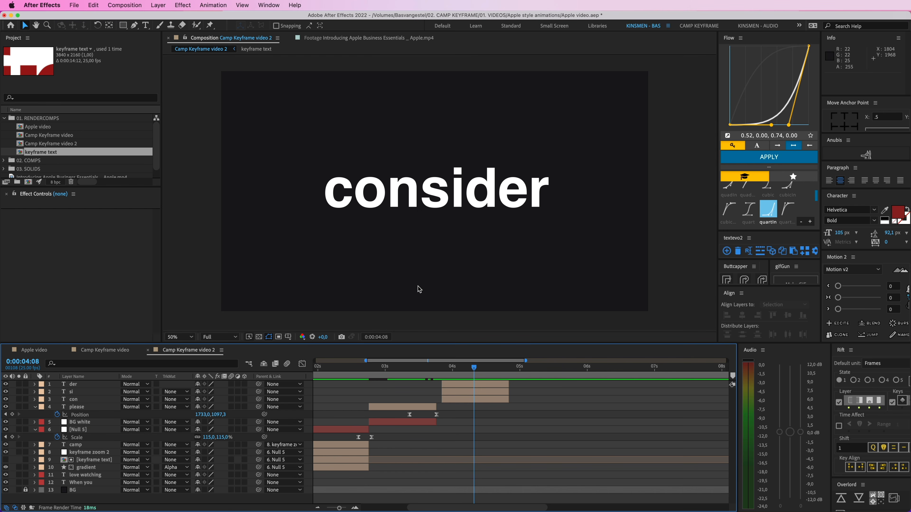
Step: Keyframe the positions of "der", "si" and "con" at 0:00:04:08, and offset all three about 348 px to the right at 0:00:04:00
{"action": "left_click", "coordinate": [471, 387]}
{"action": "left_click", "coordinate": [448, 399], "text": "shift"}
{"action": "key", "text": "p"}
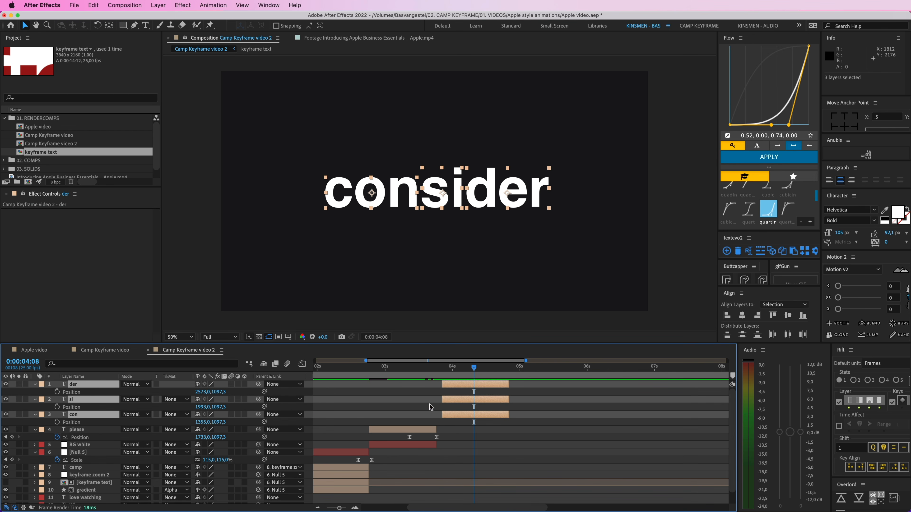
{"action": "left_click", "coordinate": [57, 392]}
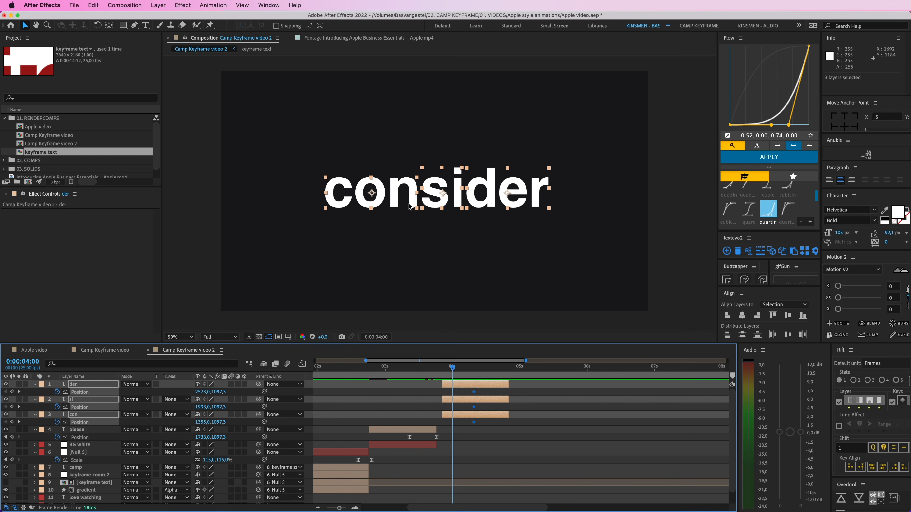
{"action": "left_click_drag", "start_coordinate": [410, 207], "coordinate": [449, 207]}
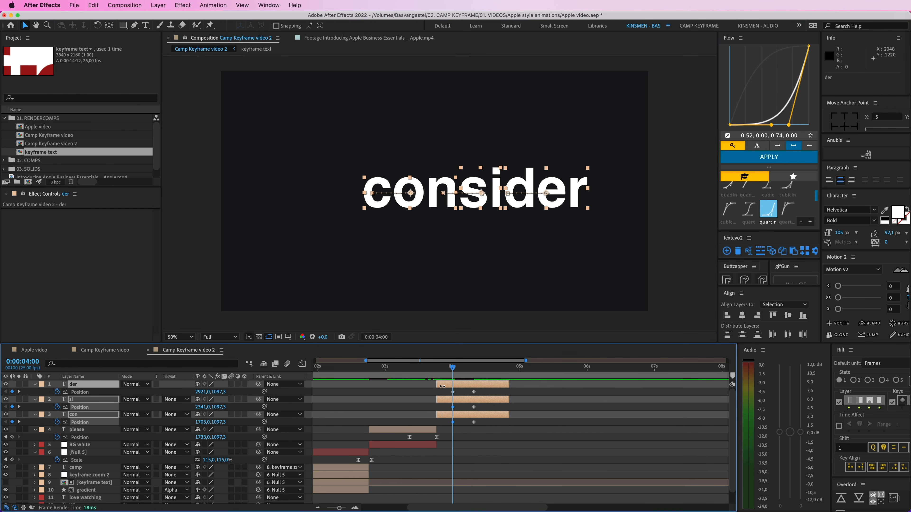
Step: Trim the three syllable layers to start at 0:00:04:00 and apply the 0.32, 0.94, 0.60, 1.00 easing curve to their position keyframes
{"action": "left_click_drag", "start_coordinate": [442, 386], "coordinate": [488, 426]}
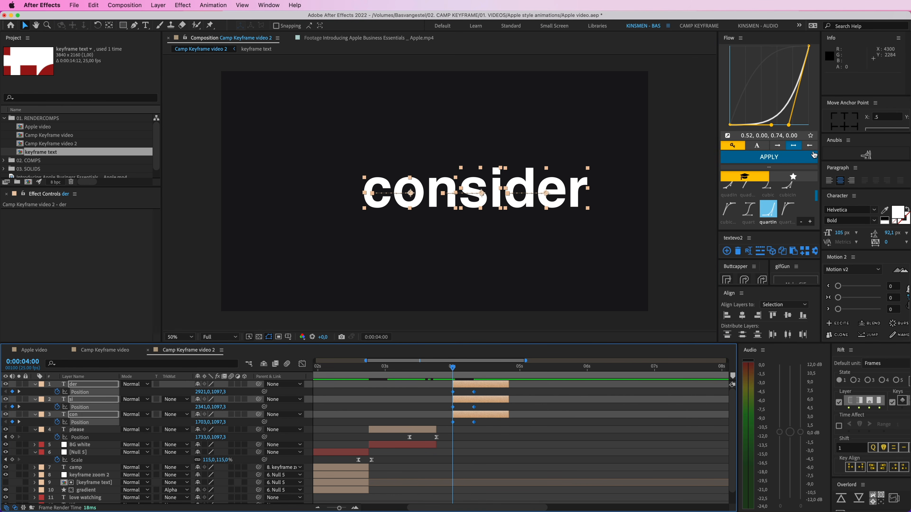
{"action": "left_click", "coordinate": [726, 210]}
{"action": "left_click", "coordinate": [769, 157]}
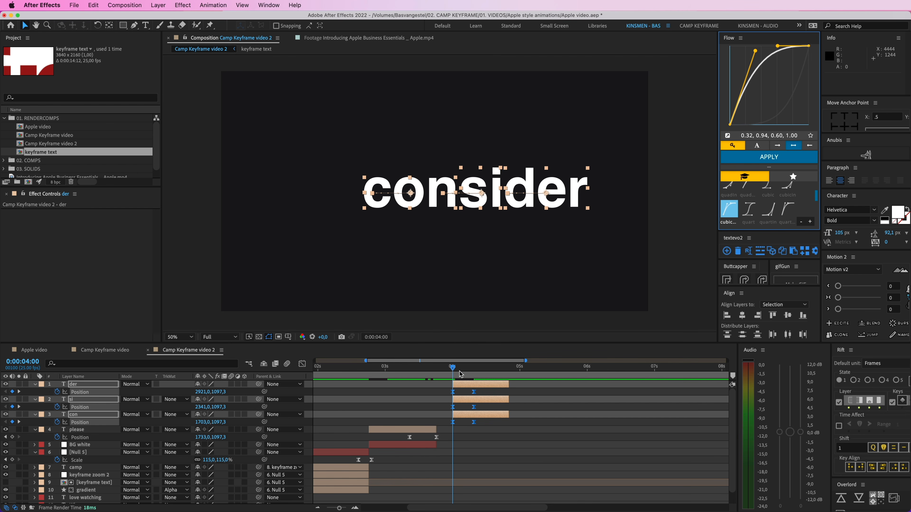
{"action": "left_click_drag", "start_coordinate": [459, 371], "coordinate": [443, 368]}
{"action": "left_click", "coordinate": [445, 370]}
{"action": "key", "text": "space"}
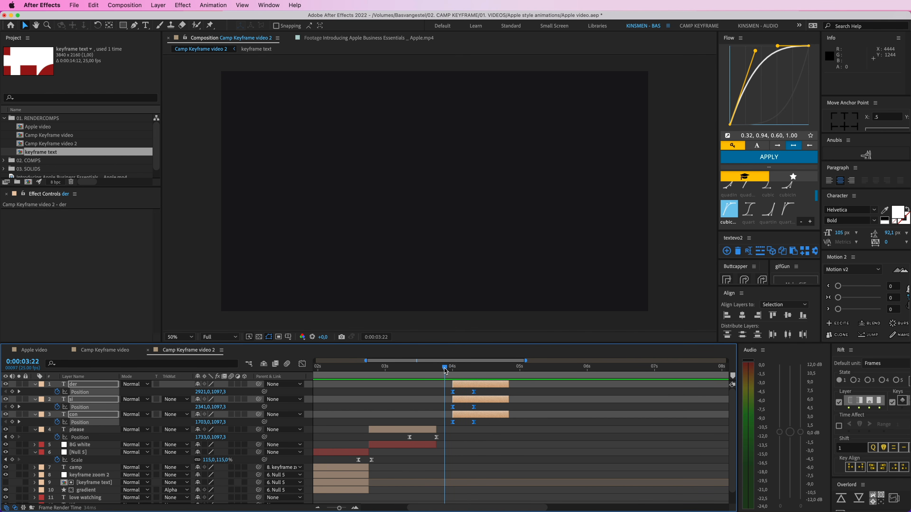
Step: Stagger the syllable layers, starting "si" about three frames and "der" about five frames after "con", and preview the movement
{"action": "left_click", "coordinate": [439, 407]}
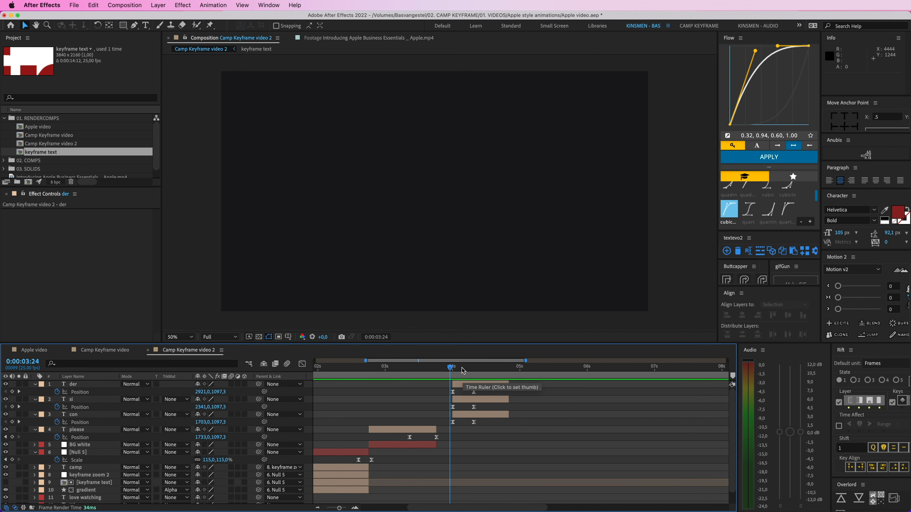
{"action": "left_click", "coordinate": [454, 367]}
{"action": "left_click", "coordinate": [461, 205]}
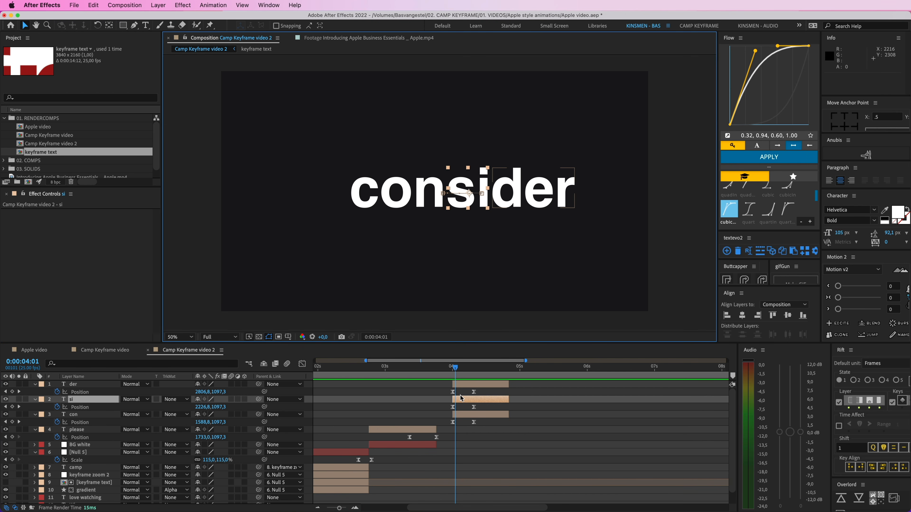
{"action": "mouse_move", "coordinate": [461, 398]}
{"action": "left_mouse_down"}
{"action": "mouse_move", "coordinate": [465, 387]}
{"action": "mouse_move", "coordinate": [467, 398]}
{"action": "left_mouse_up"}
{"action": "left_click_drag", "start_coordinate": [467, 386], "coordinate": [437, 369]}
{"action": "key", "text": "space"}
{"action": "key", "text": "space"}
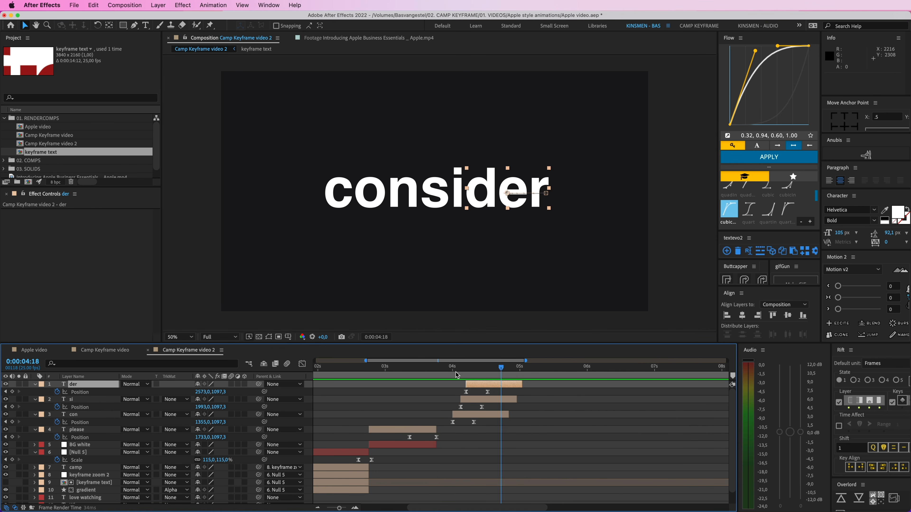
Step: Lengthen the three syllable layers to about two seconds each, move them so "con" starts at 0:00:03:19, and preview the transition
{"action": "key", "text": "space"}
{"action": "key", "text": "space"}
{"action": "left_click", "coordinate": [508, 414], "text": "shift"}
{"action": "left_click_drag", "start_coordinate": [508, 413], "coordinate": [586, 414]}
{"action": "left_click_drag", "start_coordinate": [477, 415], "coordinate": [460, 414]}
{"action": "left_click_drag", "start_coordinate": [428, 371], "coordinate": [343, 371]}
{"action": "key", "text": "space"}
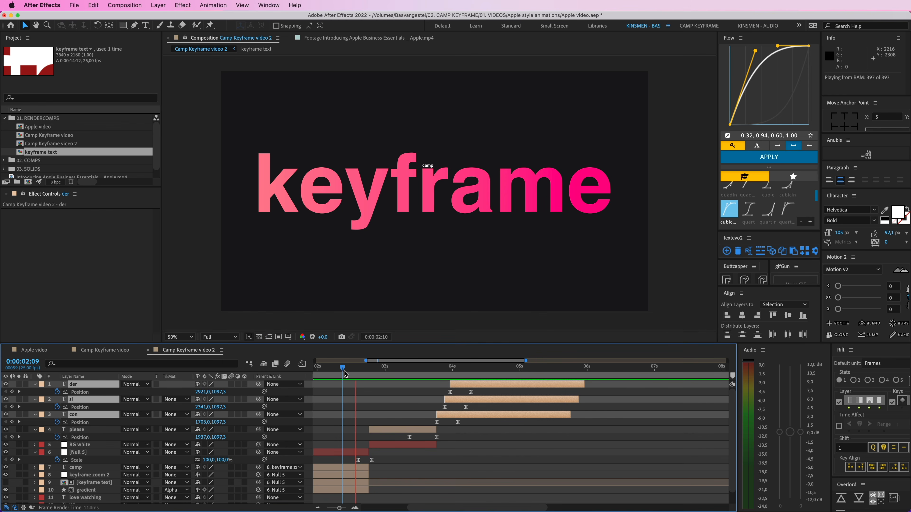
Step: Tighten the stagger so "si" starts about two frames and "der" about three frames after "con", and preview it from 0:00:03:09
{"action": "key", "text": "space"}
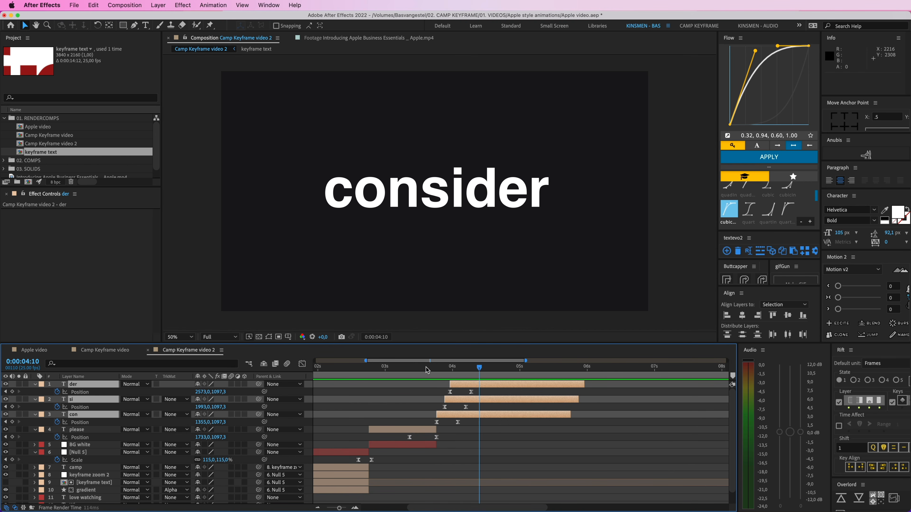
{"action": "left_click_drag", "start_coordinate": [422, 370], "coordinate": [404, 372]}
{"action": "left_click", "coordinate": [427, 388]}
{"action": "left_click_drag", "start_coordinate": [467, 400], "coordinate": [456, 384]}
{"action": "left_click", "coordinate": [409, 370]}
{"action": "key", "text": "space"}
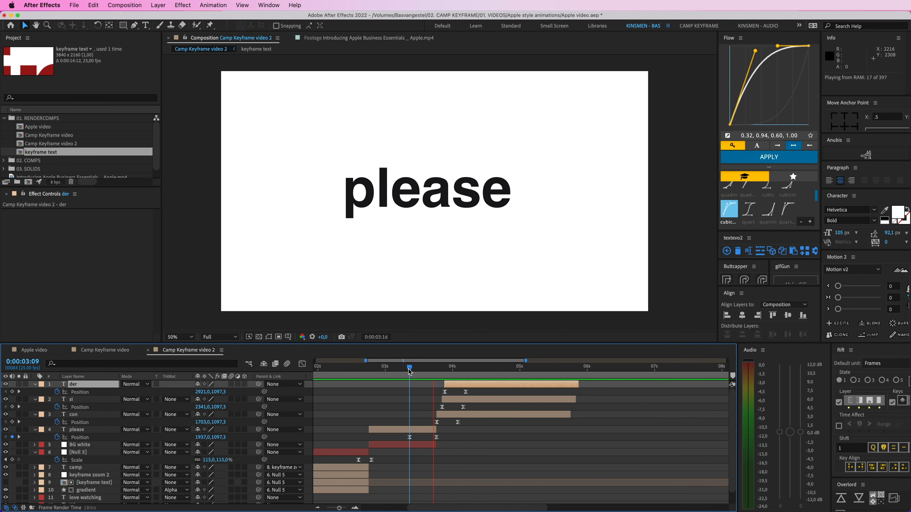
Step: Review the finished Camp Keyframe video composition from the "con si der" entrance through to the "subscribing." frame for reference
{"action": "left_click", "coordinate": [422, 369]}
{"action": "left_click", "coordinate": [112, 349]}
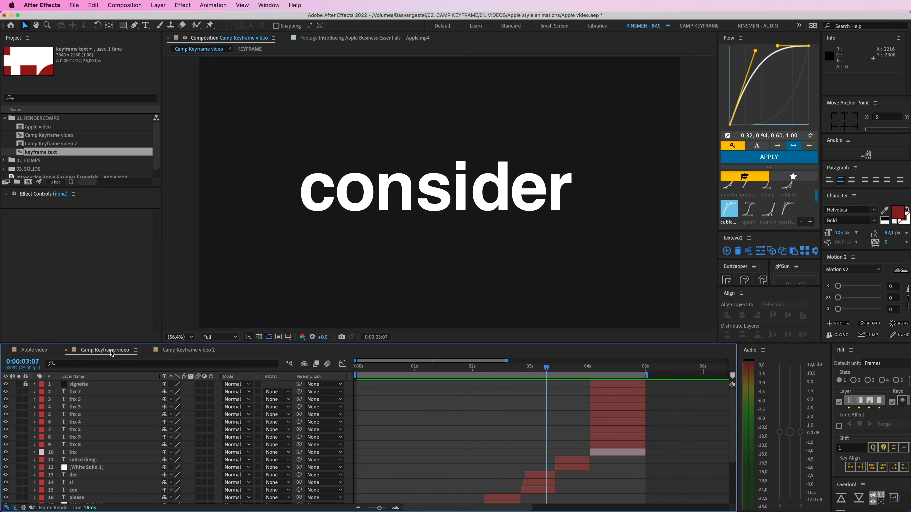
{"action": "left_click", "coordinate": [506, 370]}
{"action": "key", "text": "space"}
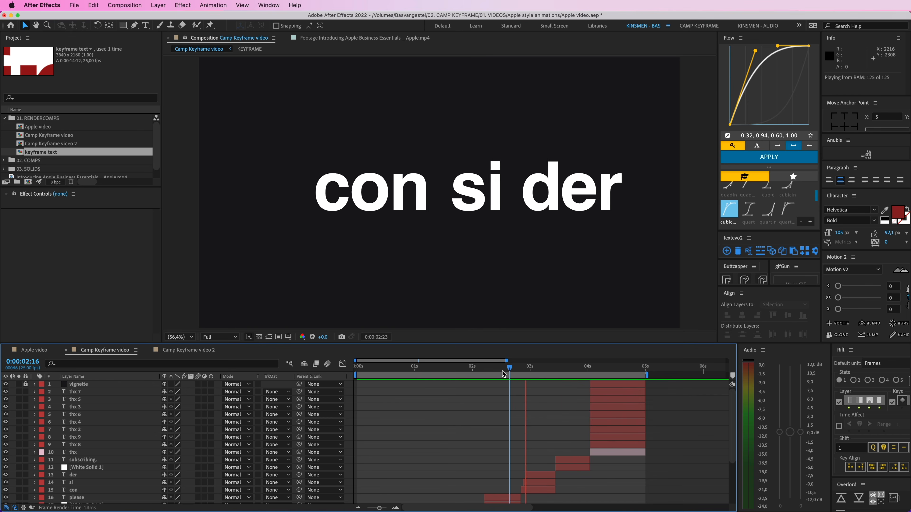
{"action": "left_click", "coordinate": [546, 367]}
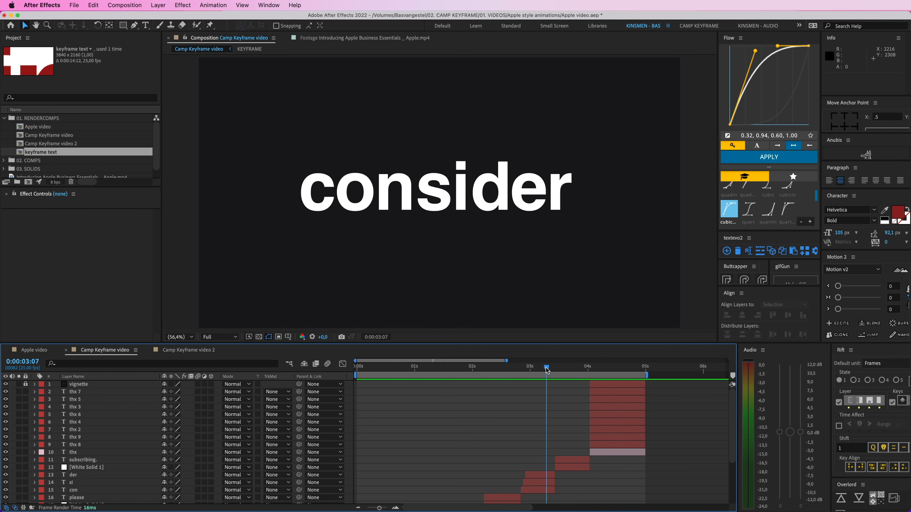
{"action": "left_click_drag", "start_coordinate": [554, 369], "coordinate": [575, 372]}
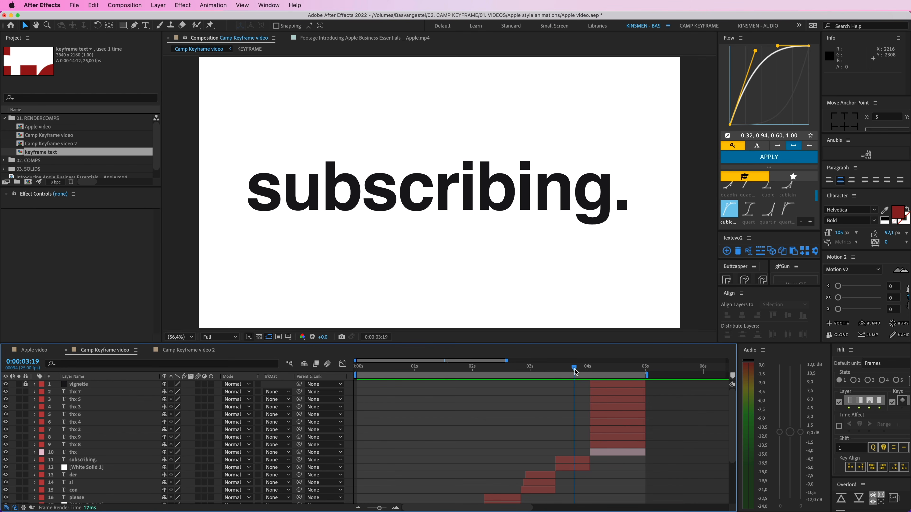
Step: In Camp Keyframe video 2, collapse the three syllable layers' properties, preview the transition and trim the layers to end at 0:00:04:16
{"action": "left_click", "coordinate": [193, 350]}
{"action": "left_click", "coordinate": [482, 415]}
{"action": "left_click", "coordinate": [475, 385], "text": "shift"}
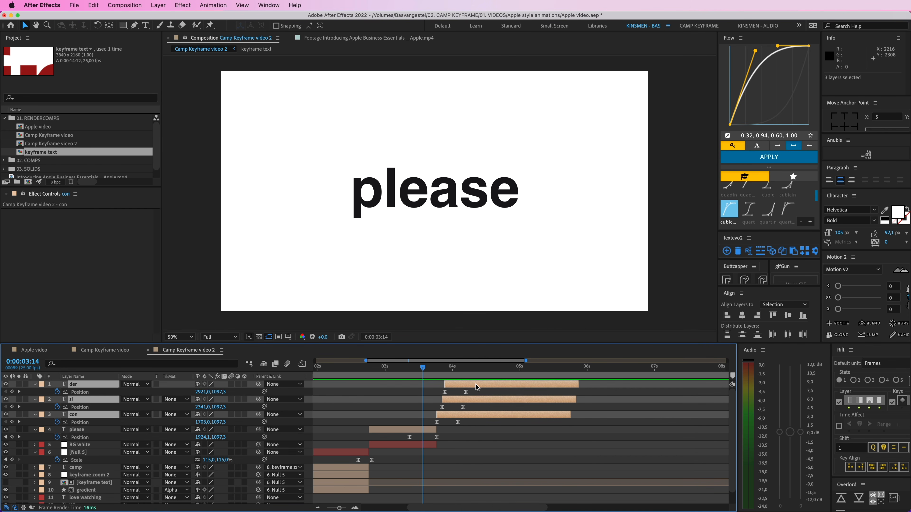
{"action": "key", "text": "u"}
{"action": "left_click", "coordinate": [471, 367]}
{"action": "left_click_drag", "start_coordinate": [472, 369], "coordinate": [383, 367]}
{"action": "key", "text": "space"}
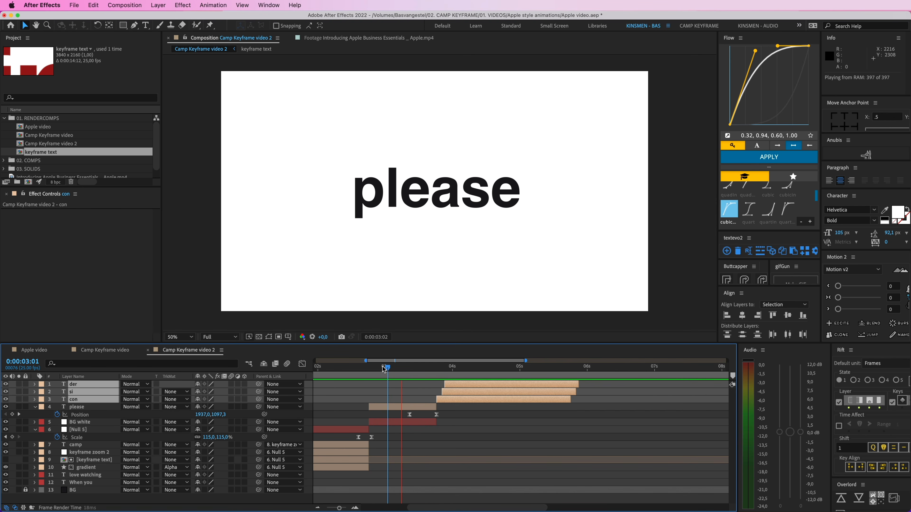
{"action": "key", "text": "space"}
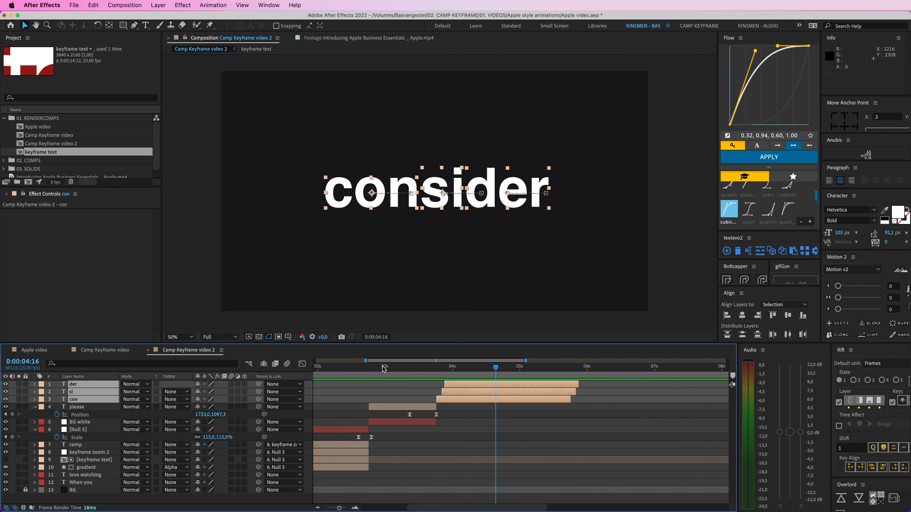
{"action": "key", "text": "alt+bracketright"}
Step: Duplicate the BG white layer, bring the copy to the front and move it to start right where the syllable layers end
{"action": "left_click", "coordinate": [405, 425]}
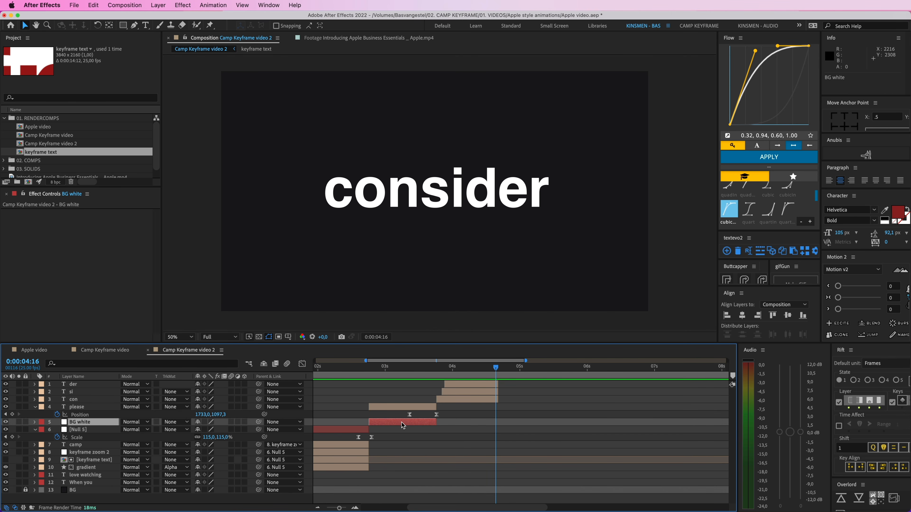
{"action": "key", "text": "super+d"}
{"action": "key", "text": "super+shift+bracketright"}
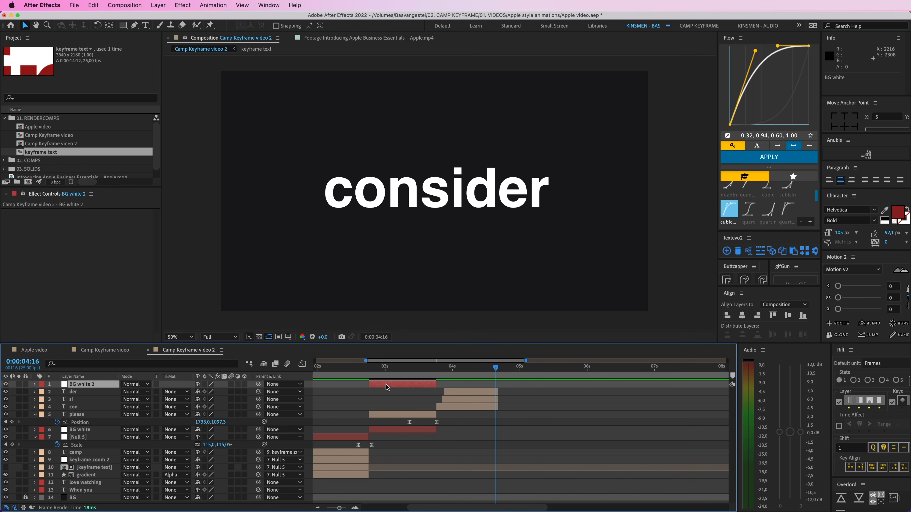
{"action": "left_click_drag", "start_coordinate": [386, 385], "coordinate": [514, 395]}
Step: Collapse the properties of the "please" and Null 5 layers and save the project
{"action": "left_click", "coordinate": [420, 414]}
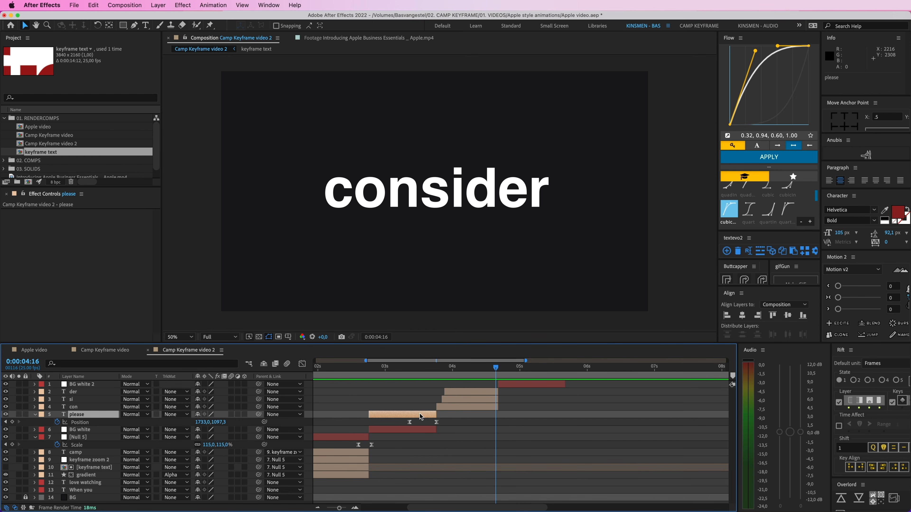
{"action": "key", "text": "u"}
{"action": "left_click", "coordinate": [349, 430]}
{"action": "key", "text": "u"}
{"action": "left_click", "coordinate": [389, 394]}
{"action": "key", "text": "super+s"}
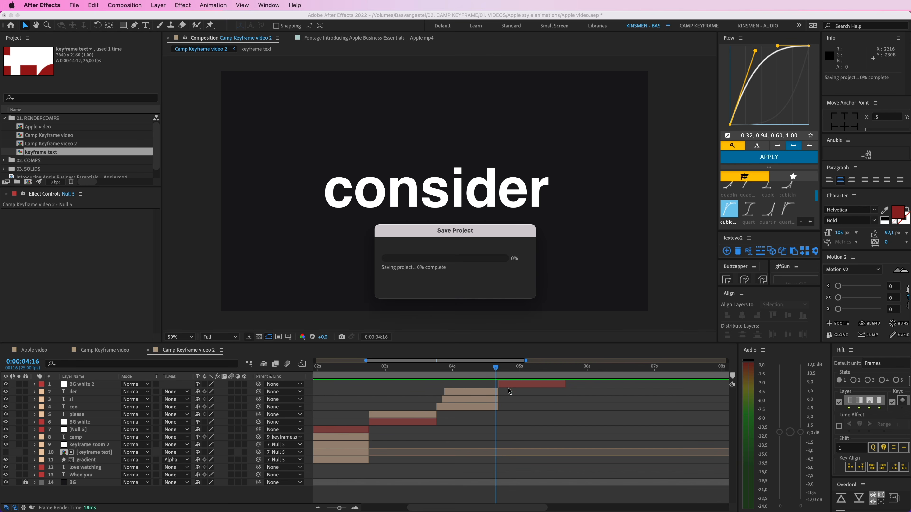
Step: Duplicate the "der" layer to the front, align its start with BG white 2 and sample the dark background colour for its text
{"action": "left_click_drag", "start_coordinate": [496, 369], "coordinate": [502, 372]}
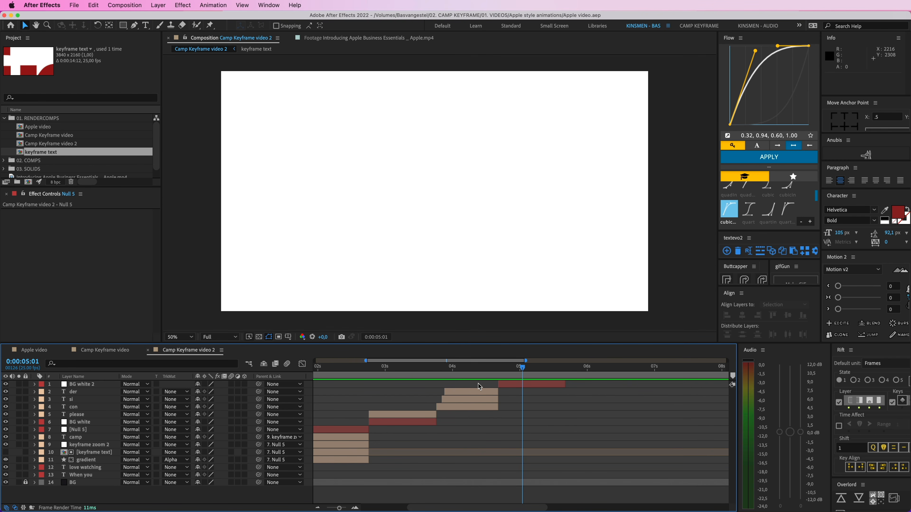
{"action": "left_click", "coordinate": [474, 391]}
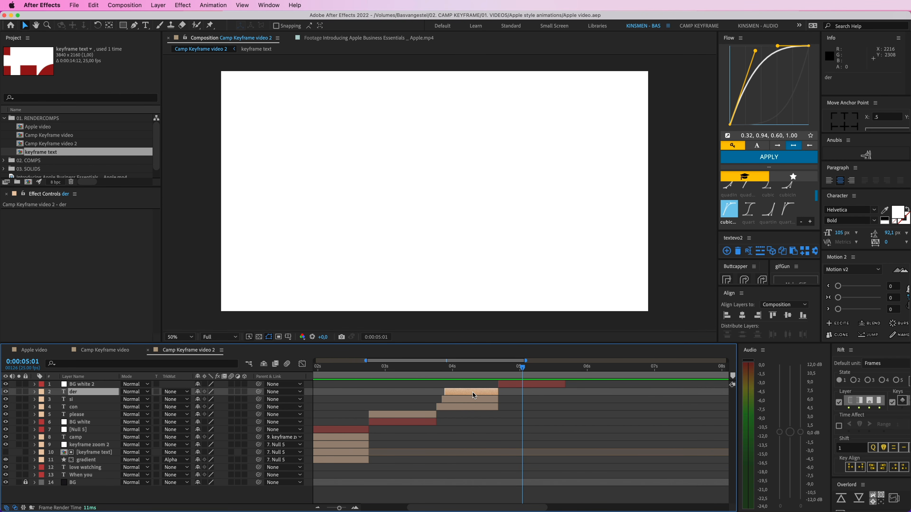
{"action": "key", "text": "super+d"}
{"action": "key", "text": "super+shift+bracketright"}
{"action": "left_click_drag", "start_coordinate": [475, 385], "coordinate": [524, 384]}
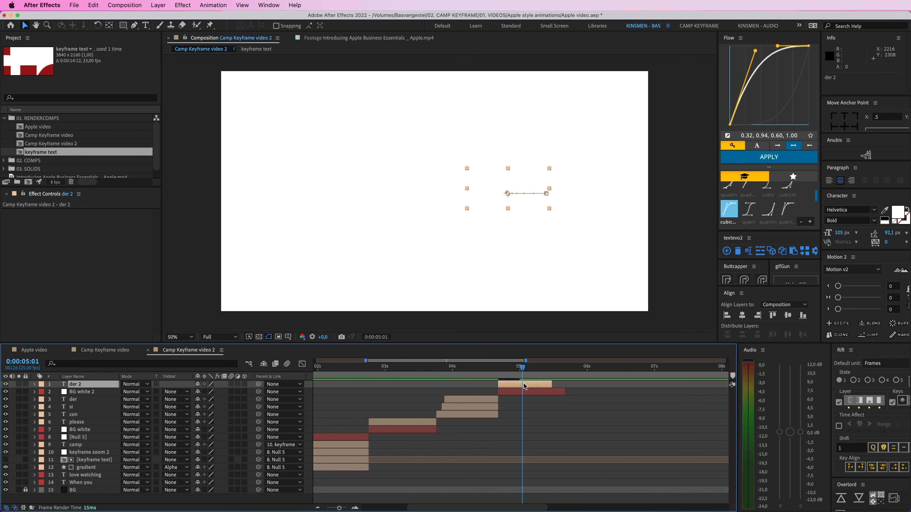
{"action": "left_click", "coordinate": [475, 370]}
{"action": "left_click", "coordinate": [888, 212]}
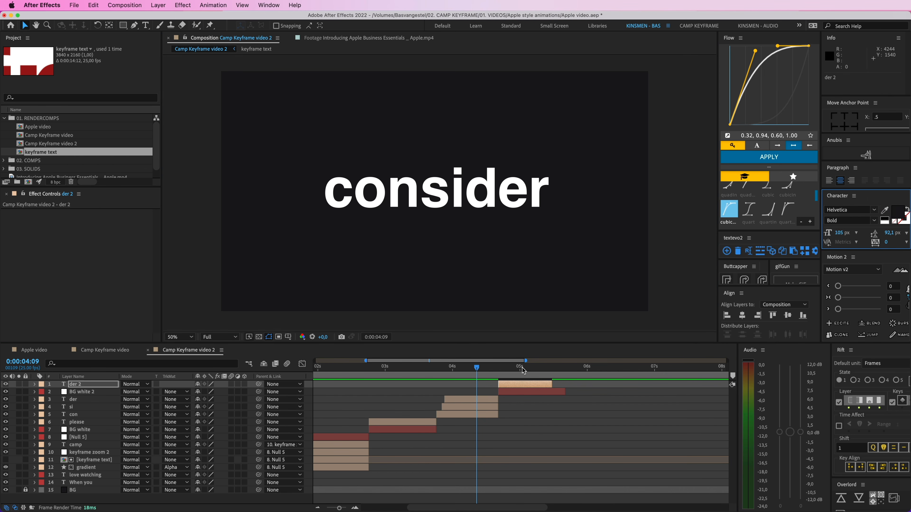
Step: Delete the position keyframes of the duplicated "der" layer and centre it horizontally in the composition
{"action": "left_click", "coordinate": [523, 367]}
{"action": "key", "text": "p"}
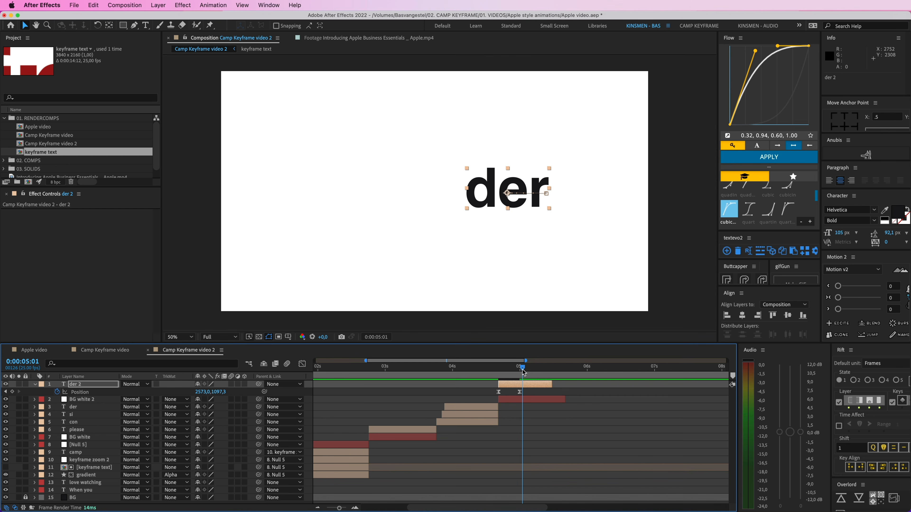
{"action": "left_click_drag", "start_coordinate": [530, 393], "coordinate": [481, 393]}
{"action": "key", "text": "Delete"}
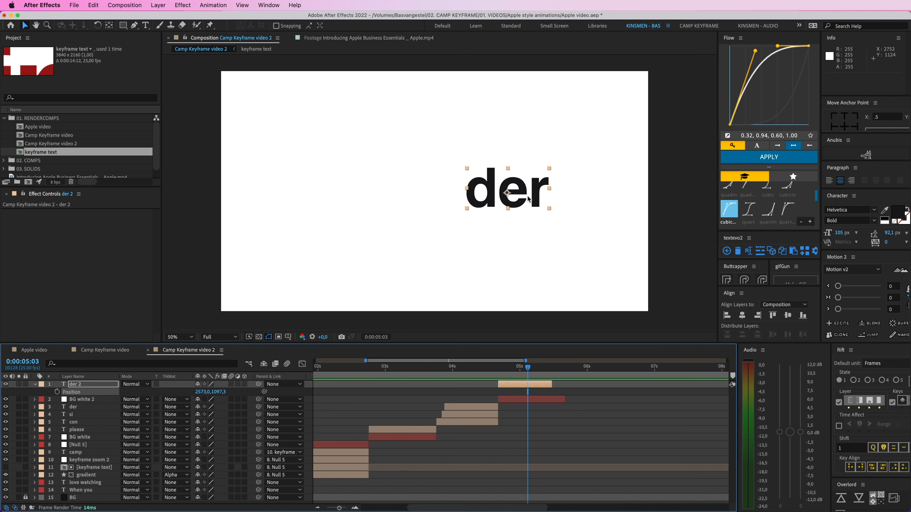
{"action": "left_click", "coordinate": [742, 316]}
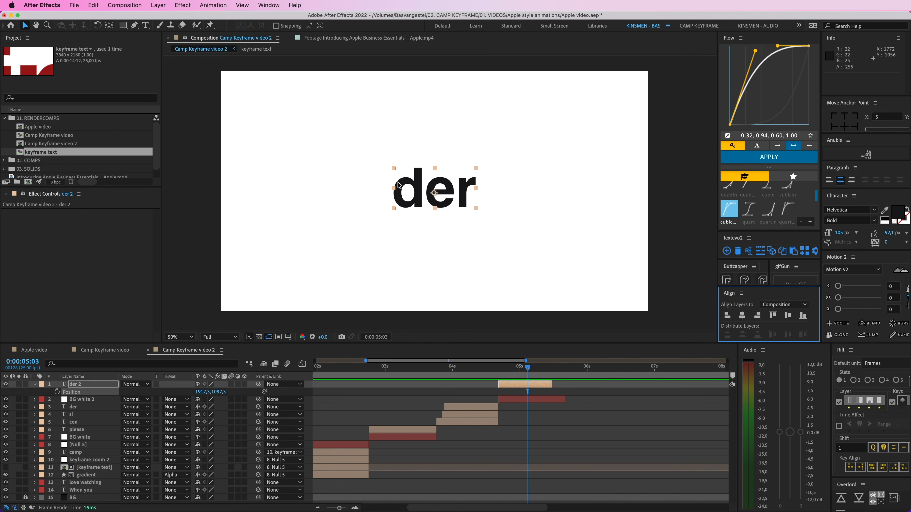
Step: Replace the text of the centred "der" copy with "subscribing"
{"action": "double_click", "coordinate": [422, 195]}
{"action": "type", "text": "subscribing"}
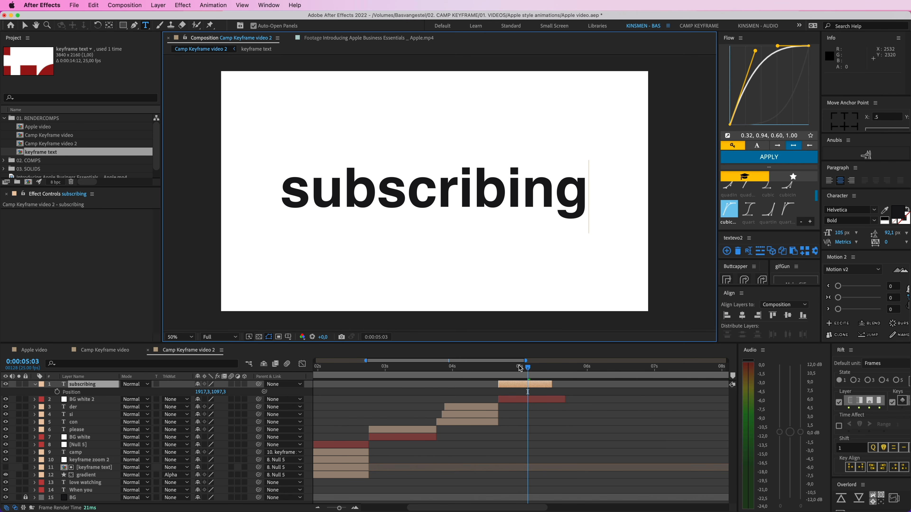
{"action": "key", "text": "Escape"}
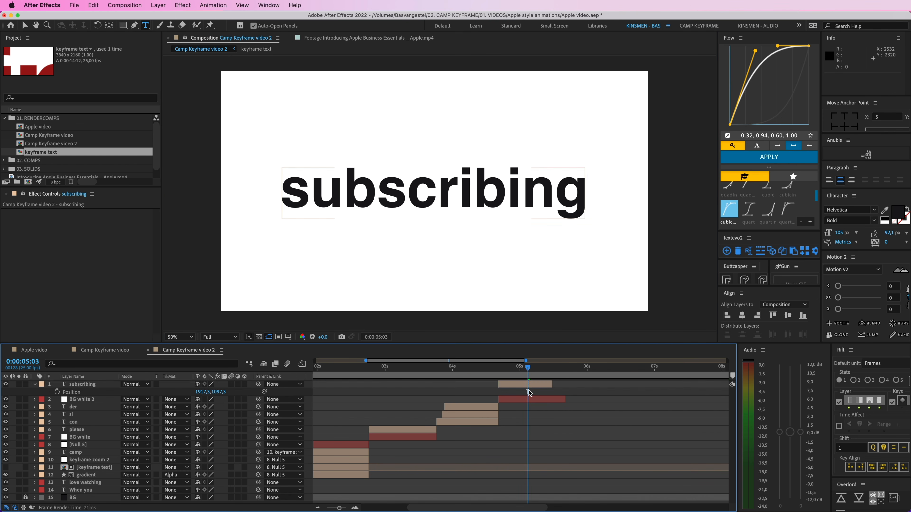
Step: Animate the "subscribing" layer's scale from 409.7% at 0:00:04:20 to its full size at 0:00:05:03
{"action": "key", "text": "s"}
{"action": "left_click", "coordinate": [57, 392]}
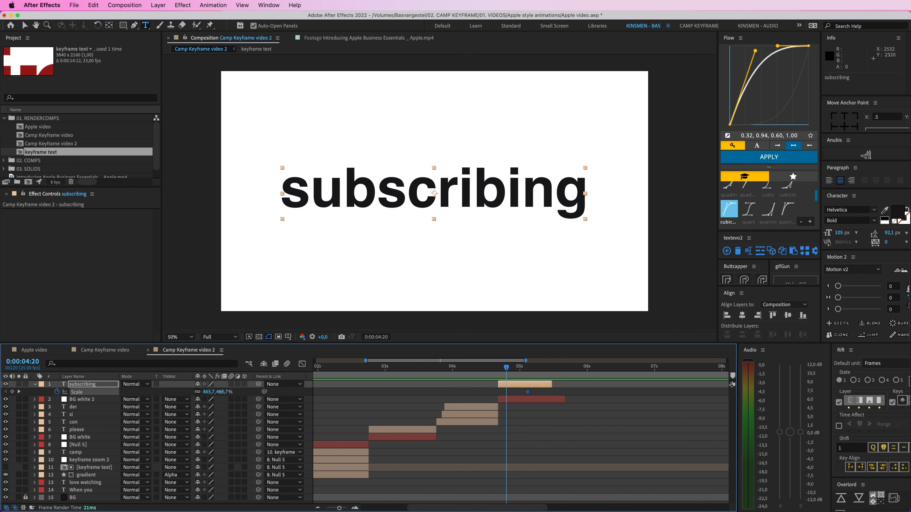
{"action": "left_click_drag", "start_coordinate": [219, 392], "coordinate": [200, 392]}
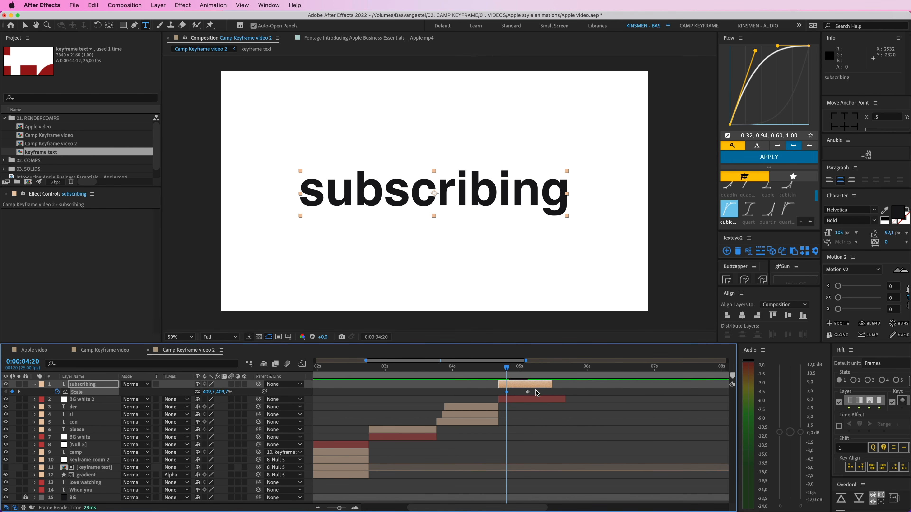
Step: Move the scale keyframes to the "subscribing" layer's start, about seven frames apart, then apply the 0.32, 0.94, 0.60, 1.00 easing curve and preview
{"action": "left_click", "coordinate": [506, 392], "text": "shift"}
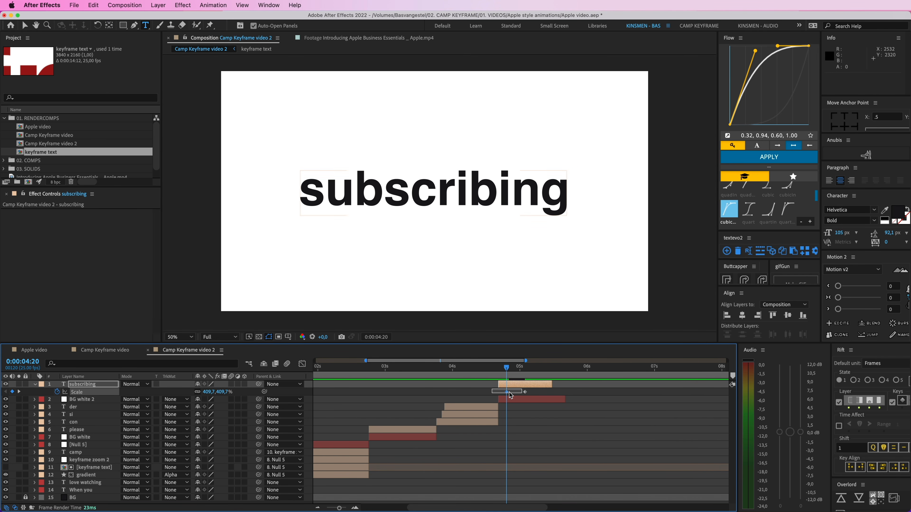
{"action": "left_click_drag", "start_coordinate": [525, 393], "coordinate": [479, 373]}
{"action": "left_click", "coordinate": [768, 157]}
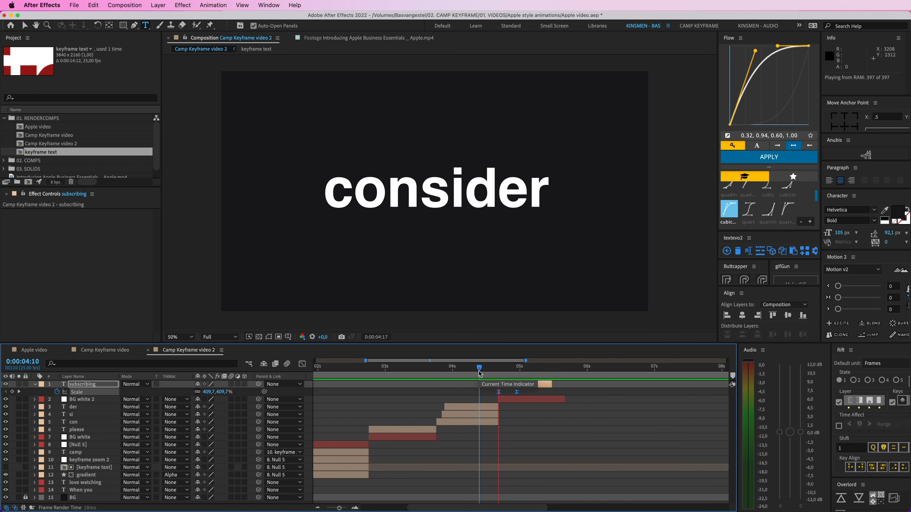
{"action": "left_click", "coordinate": [477, 373]}
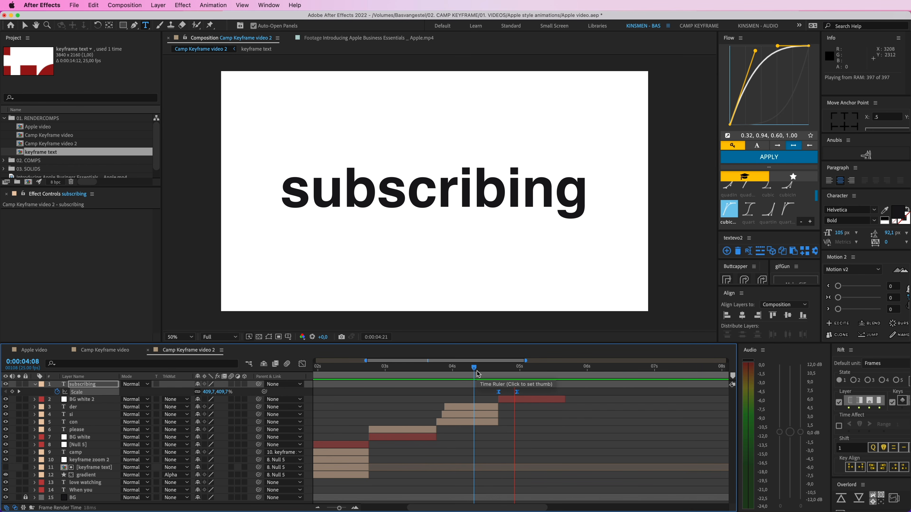